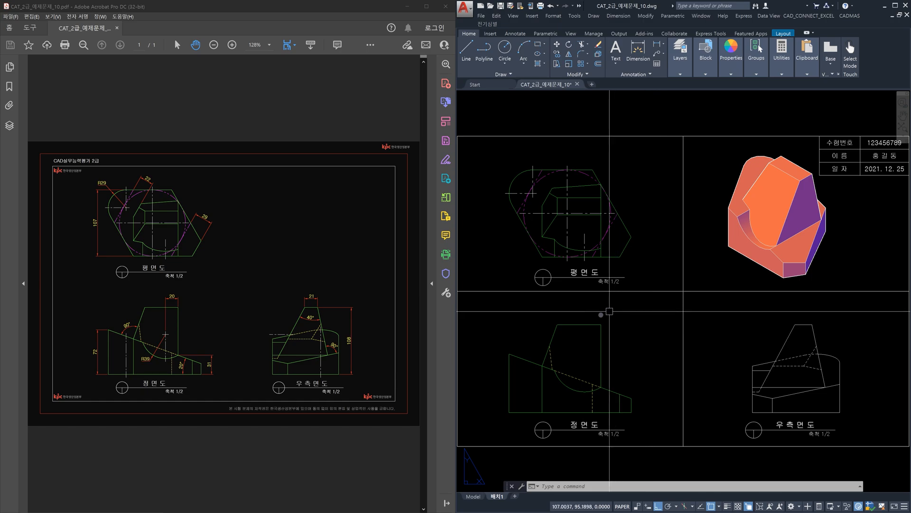
- In model space, add a vertical linear dimension for the overall height of the top view, placed beside the rounded corner
click(473, 496)
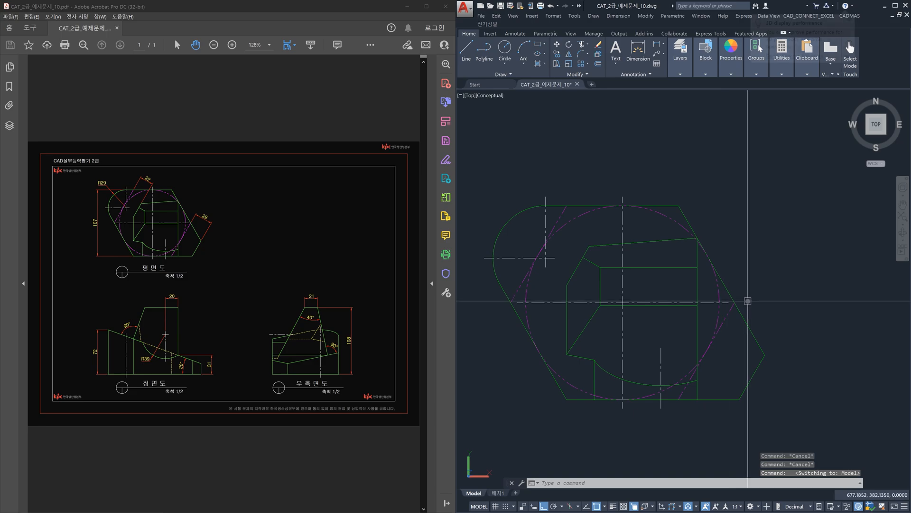
mouse_move(709, 302)
middle_down()
mouse_move(760, 300)
mouse_move(760, 293)
middle_up()
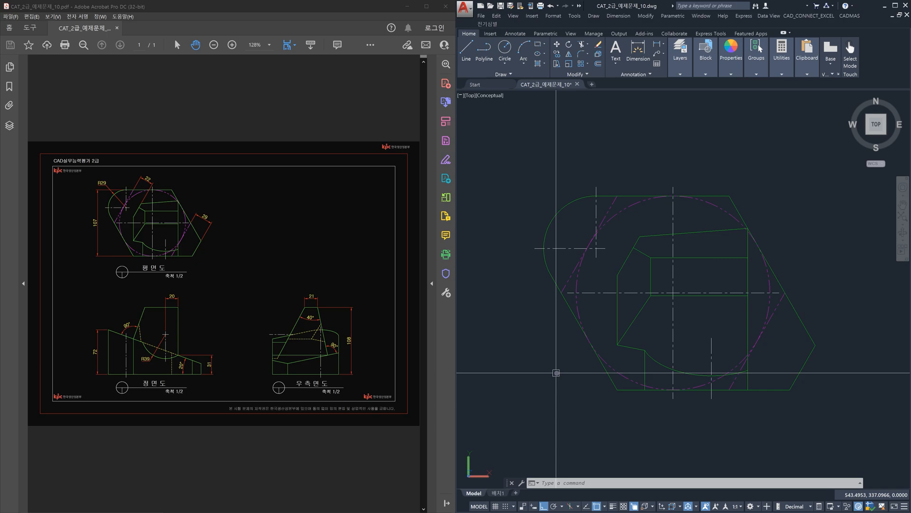
text(DLI)
key(Return)
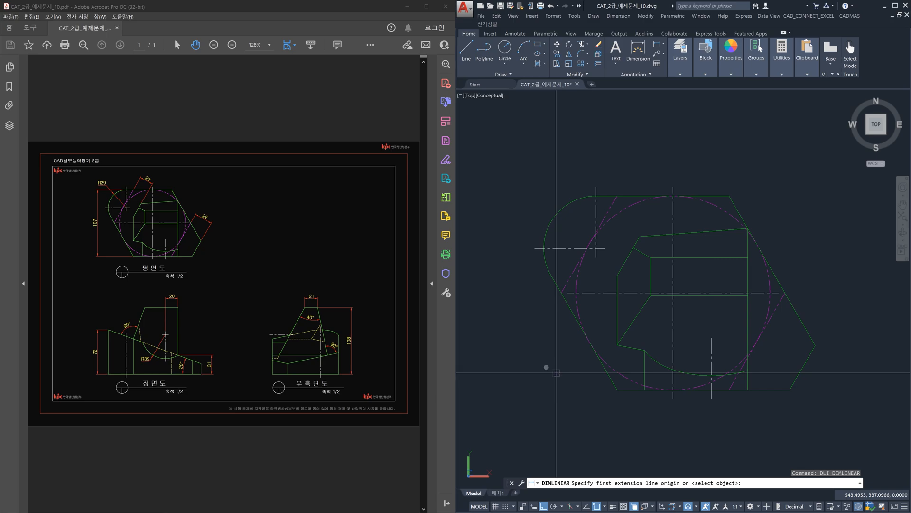
click(616, 389)
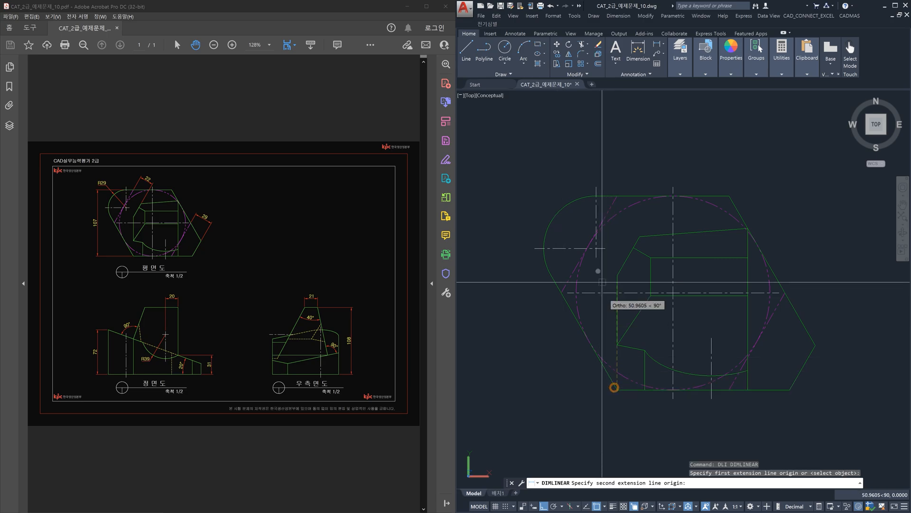
click(594, 196)
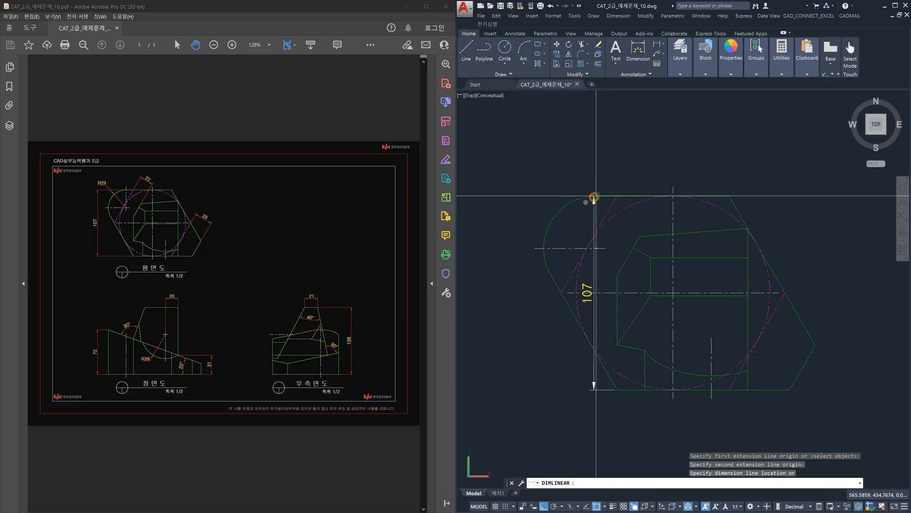
click(516, 235)
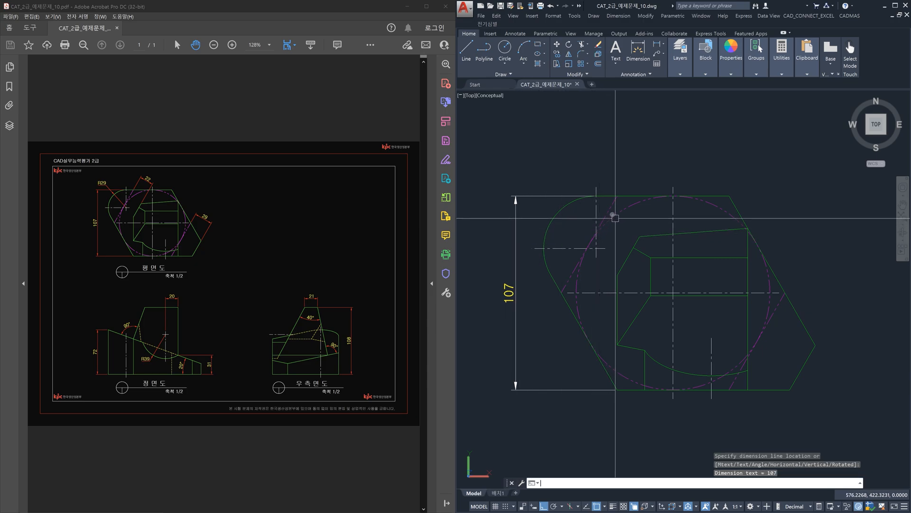
- Add a rotated linear dimension square to the sloped edges, from the phantom hexagon's upper-left vertex to the inner outline's upper-left corner
key(Return)
click(614, 200)
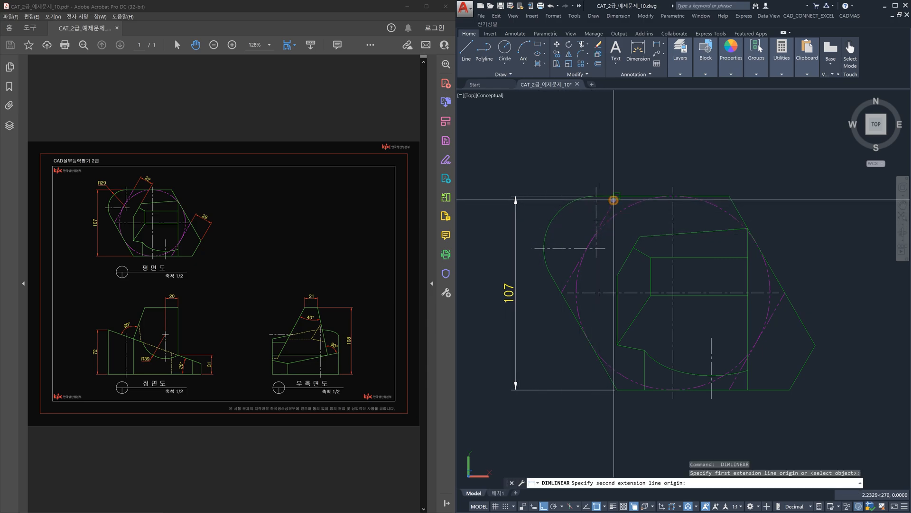
click(640, 236)
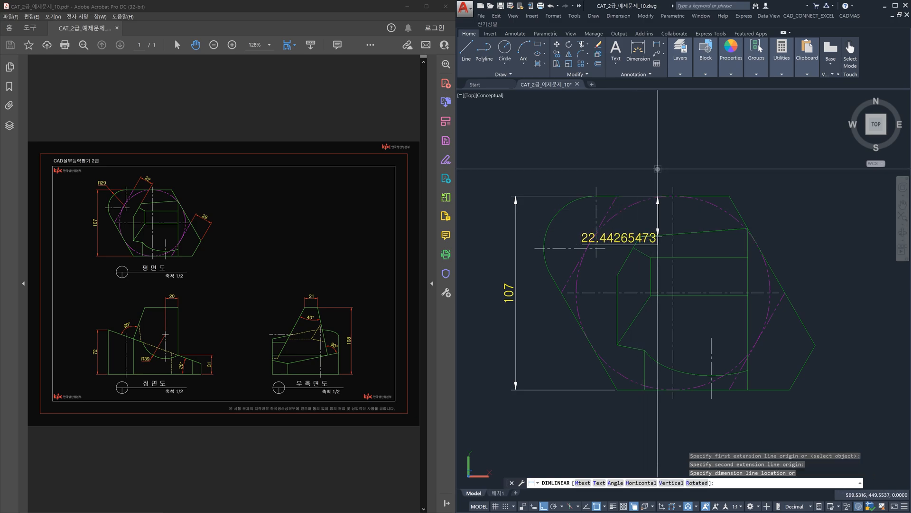
key(Return)
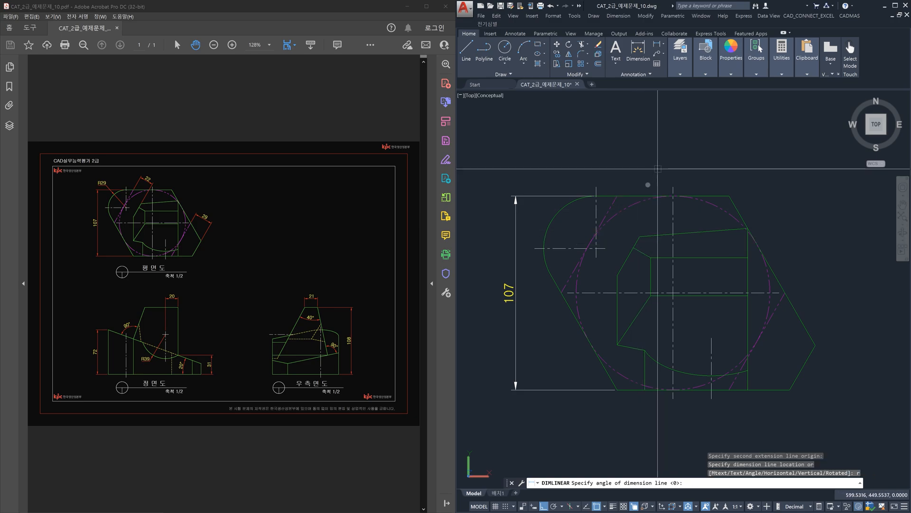
click(616, 273)
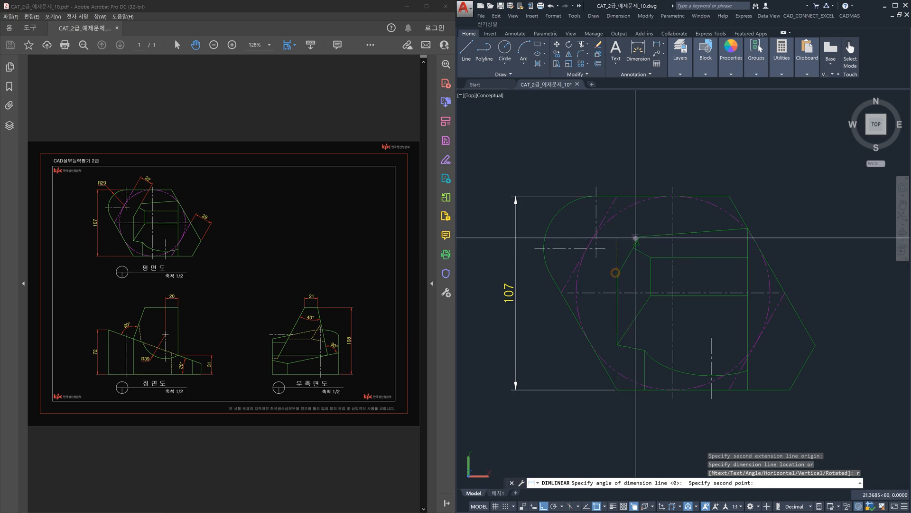
click(639, 236)
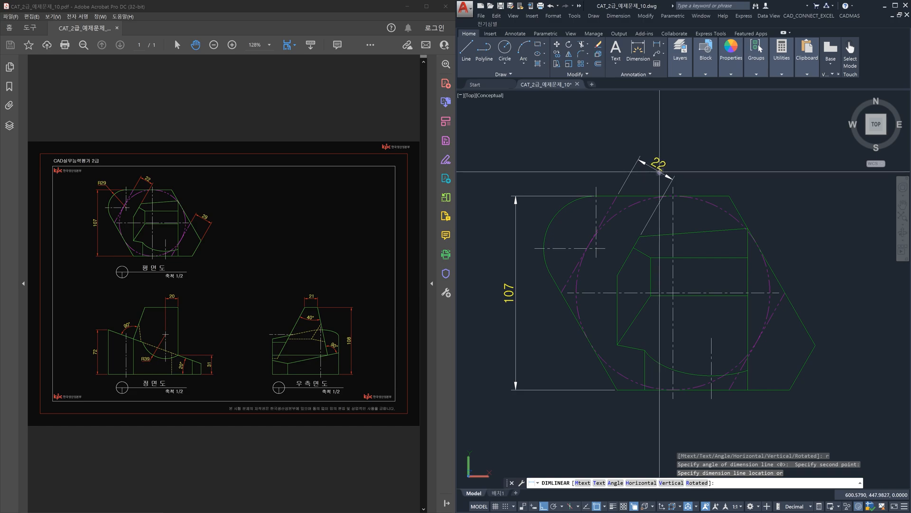
click(660, 172)
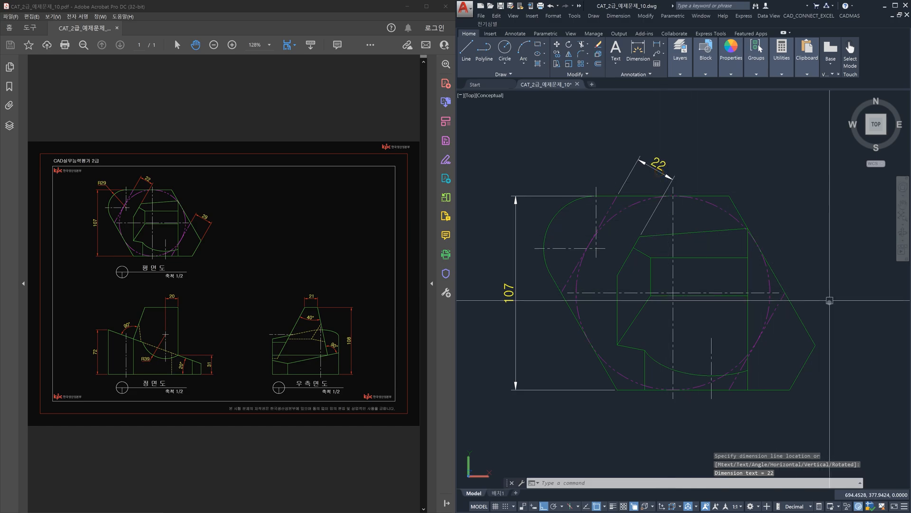
- Add a rotated linear dimension from the phantom hexagon's right vertex to the outer outline's right corner, square to the lower sloped edge
key(space)
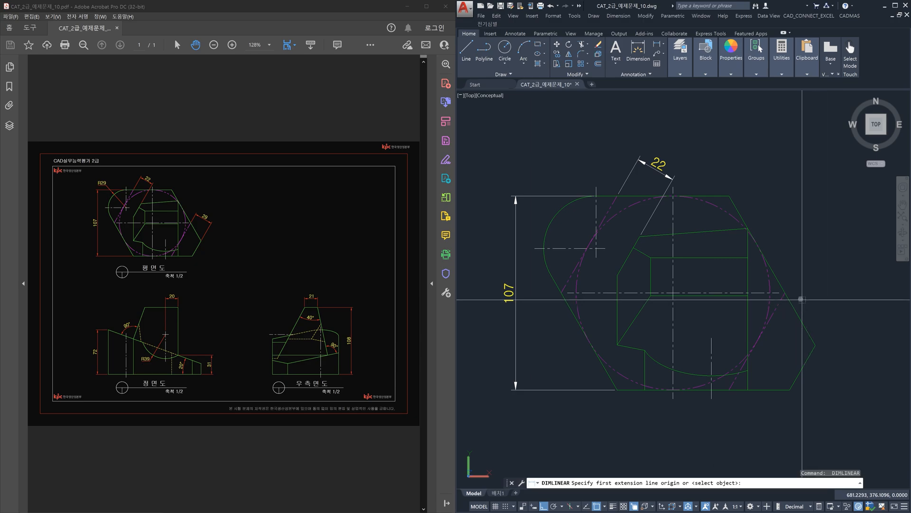
click(785, 293)
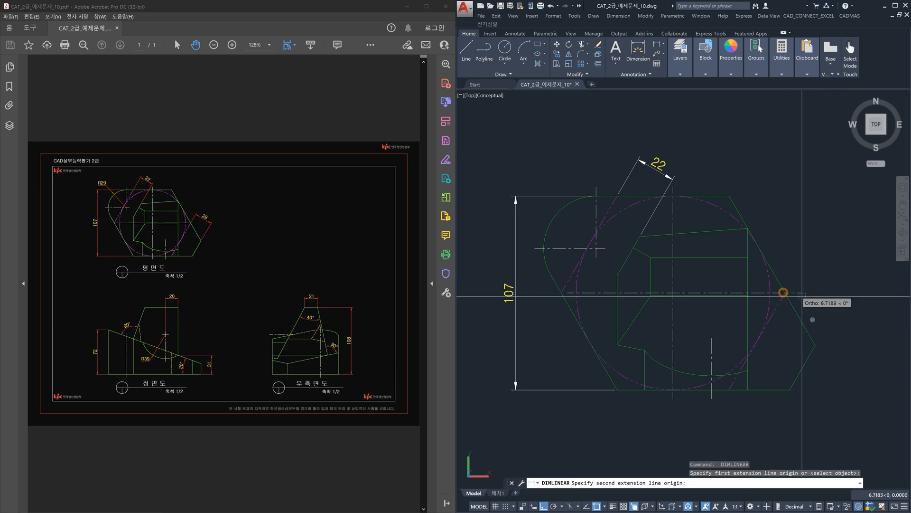
click(815, 340)
text(r)
key(Return)
click(792, 384)
click(812, 344)
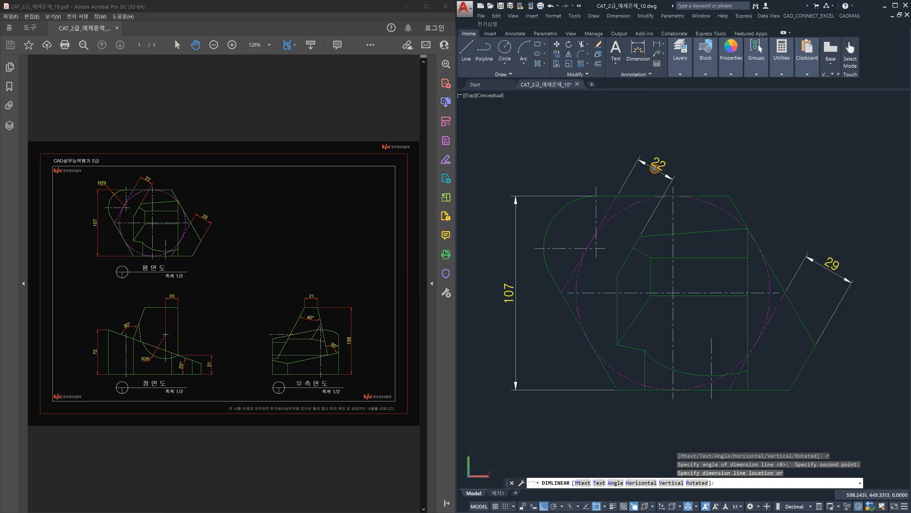
click(656, 169)
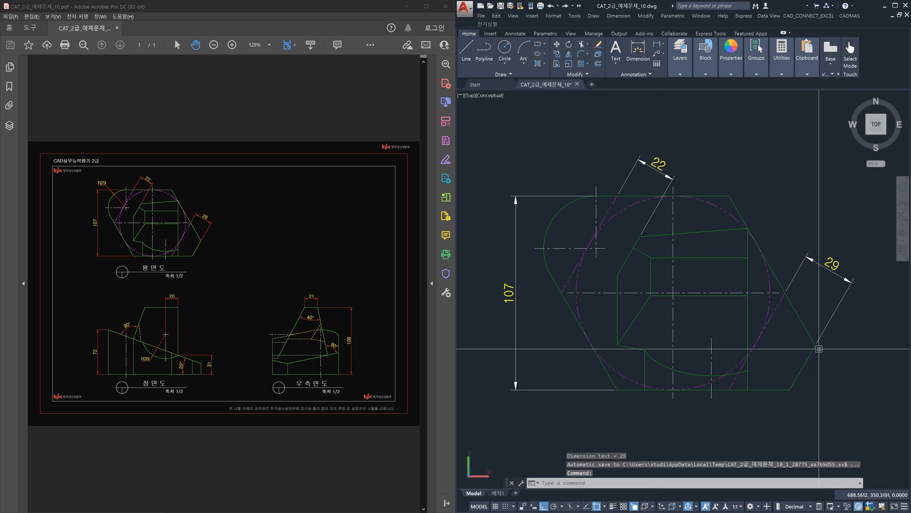
- Add a radius dimension to the top view's rounded upper-left arc, with its text outside the outline
text(dra)
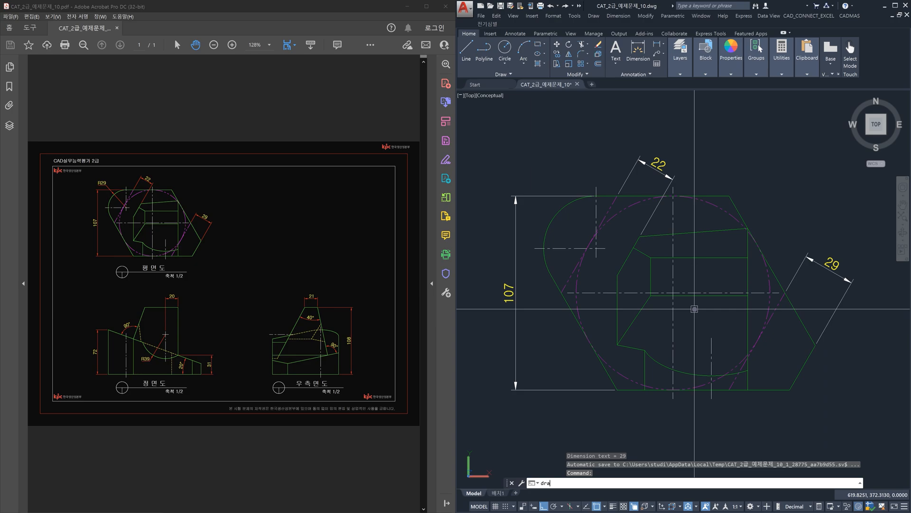
key(Return)
click(557, 209)
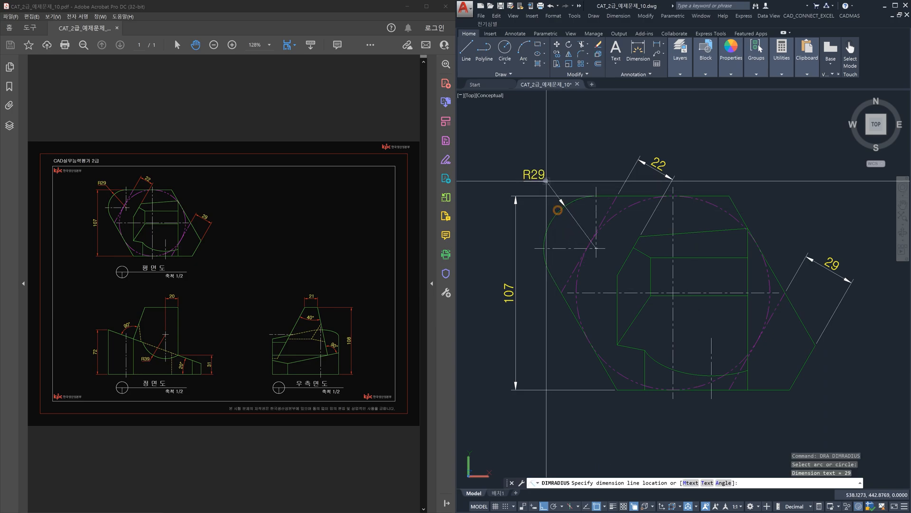
click(539, 176)
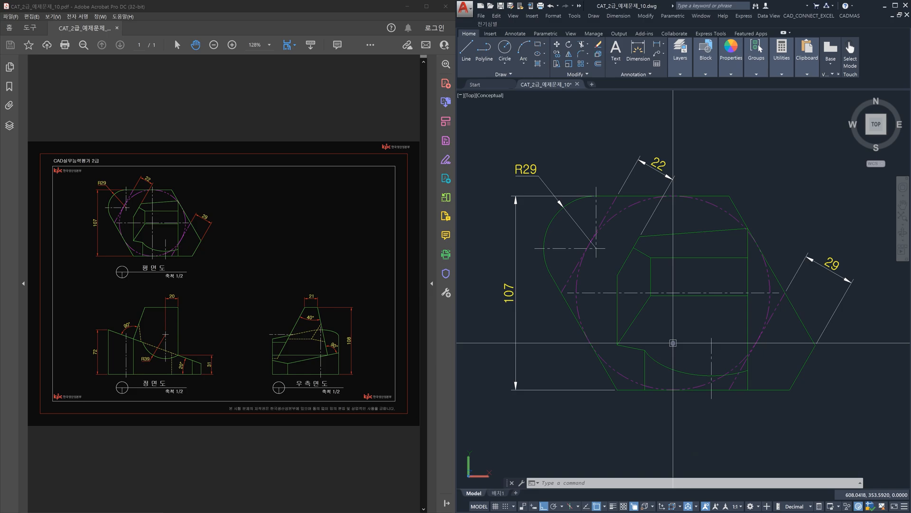
- Move all four top-view dimensions to the 평면도-DIM layer
click(834, 316)
click(681, 165)
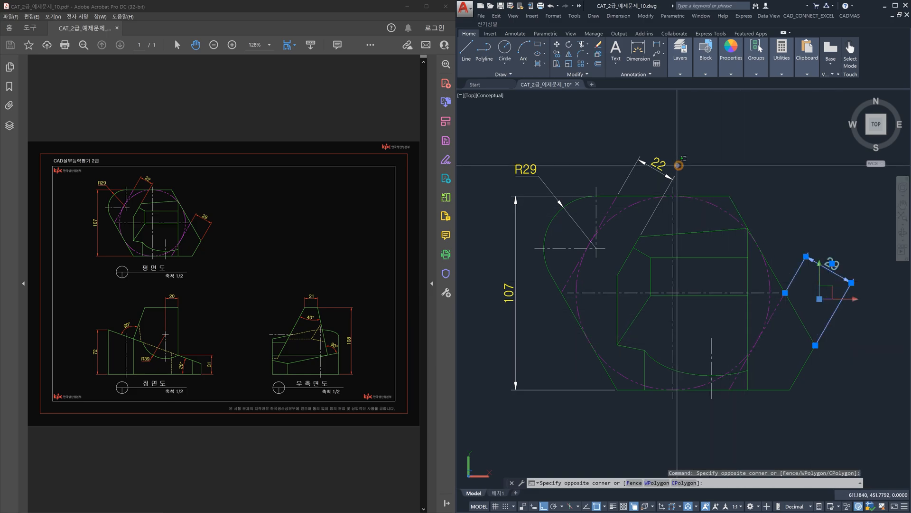
click(648, 173)
click(577, 177)
click(505, 163)
click(533, 233)
click(510, 210)
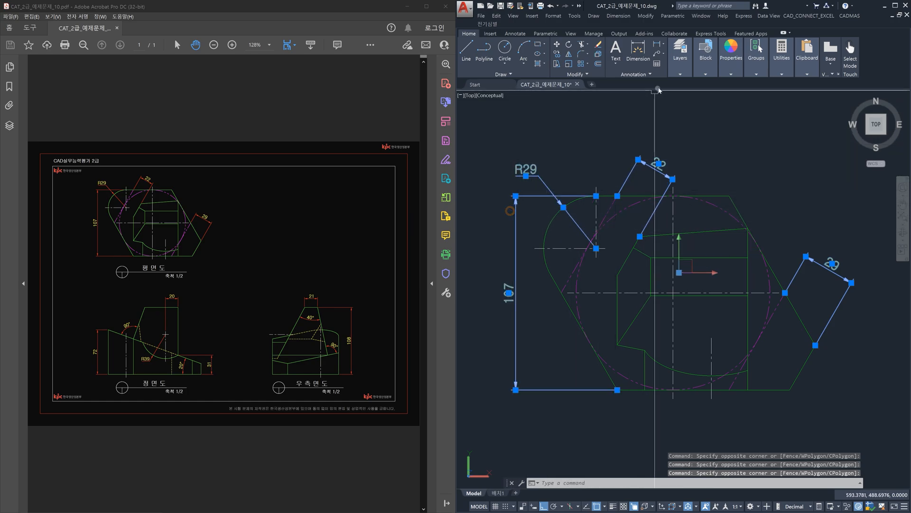
click(681, 75)
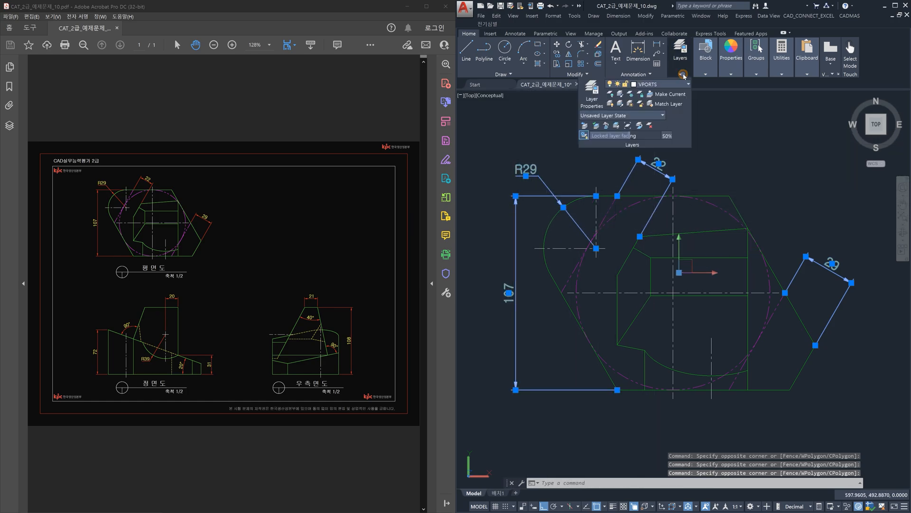
click(682, 86)
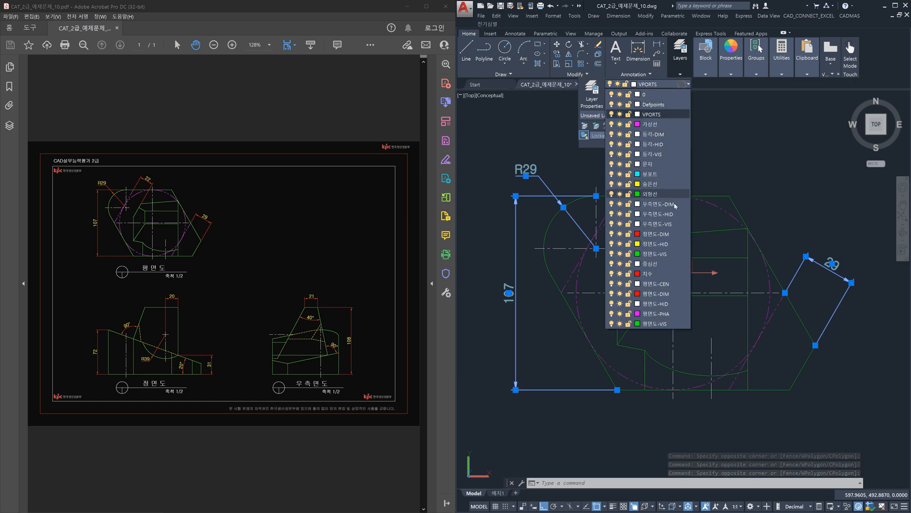
click(665, 294)
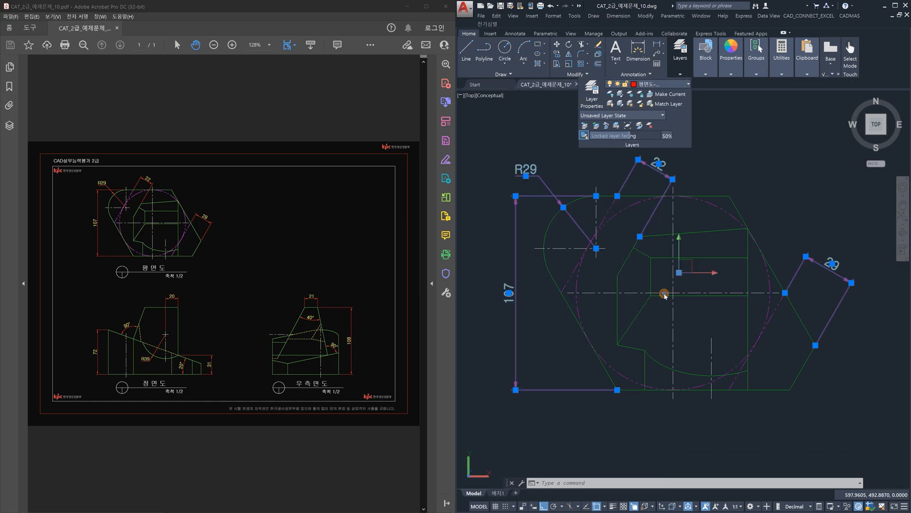
click(702, 287)
key(Escape)
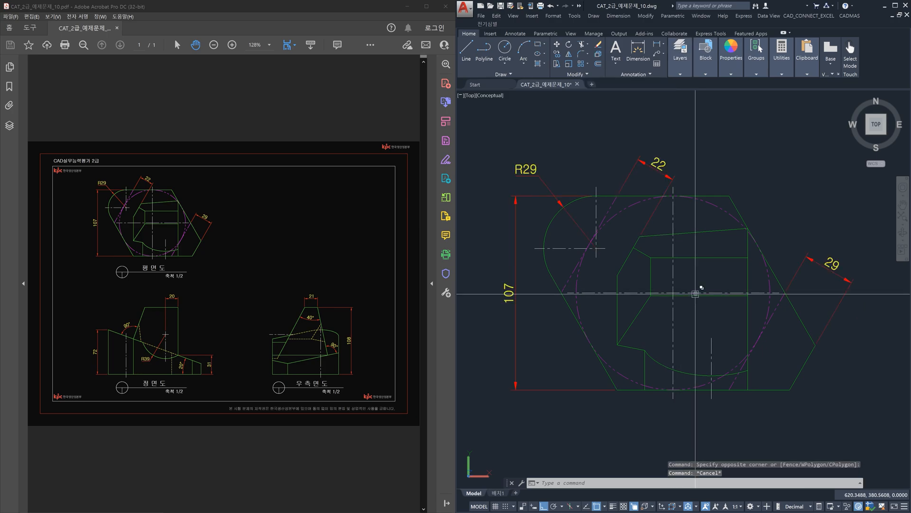
- Check the dimensioned top view in layout 배치1 and review the per-view layers in the Layer Properties Manager
click(498, 493)
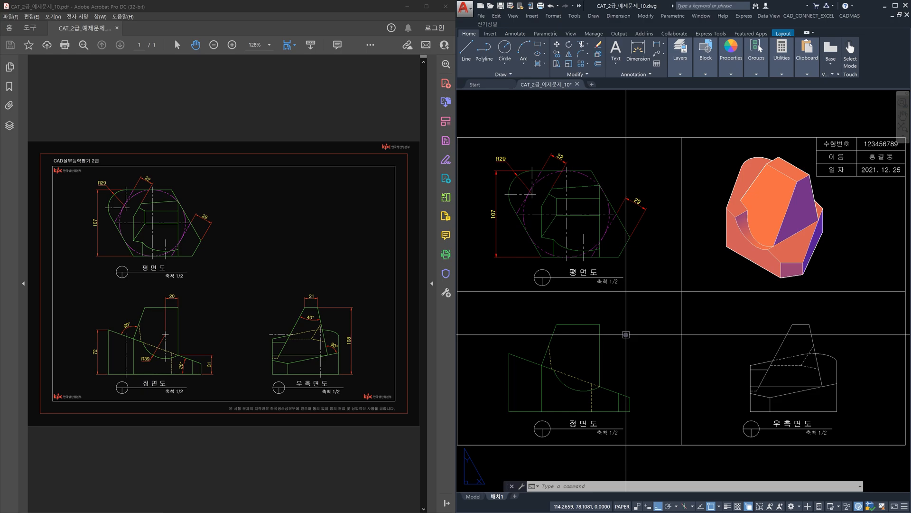
text(LA)
key(Return)
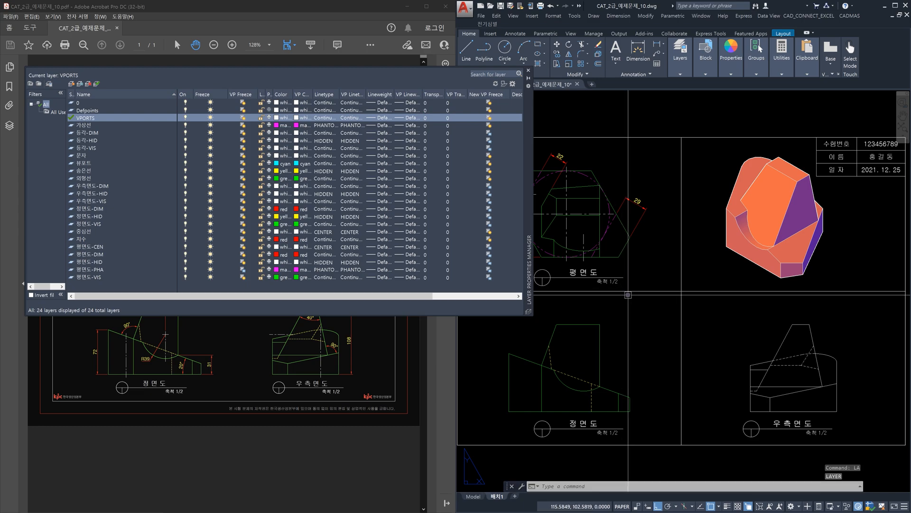
click(528, 71)
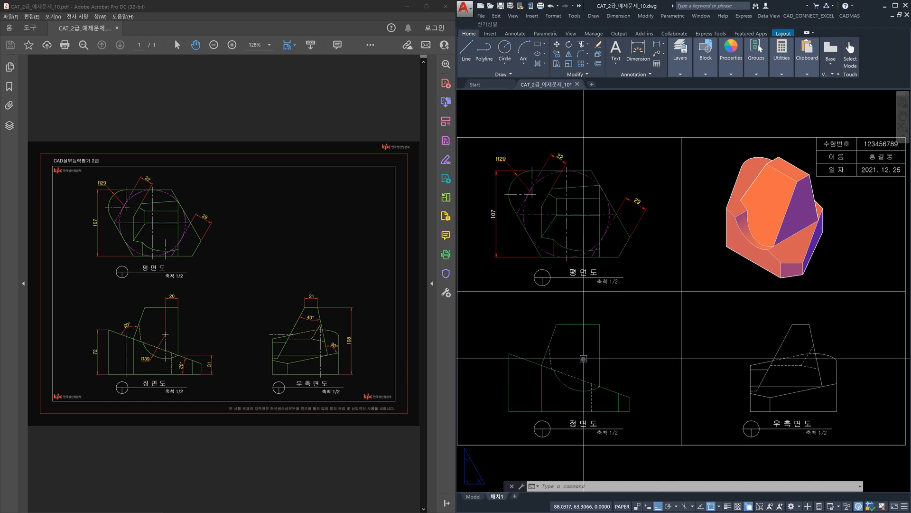
- Return to model space and switch to the Front view, framing the front-view line drawing
mouse_move(473, 497)
click(473, 497)
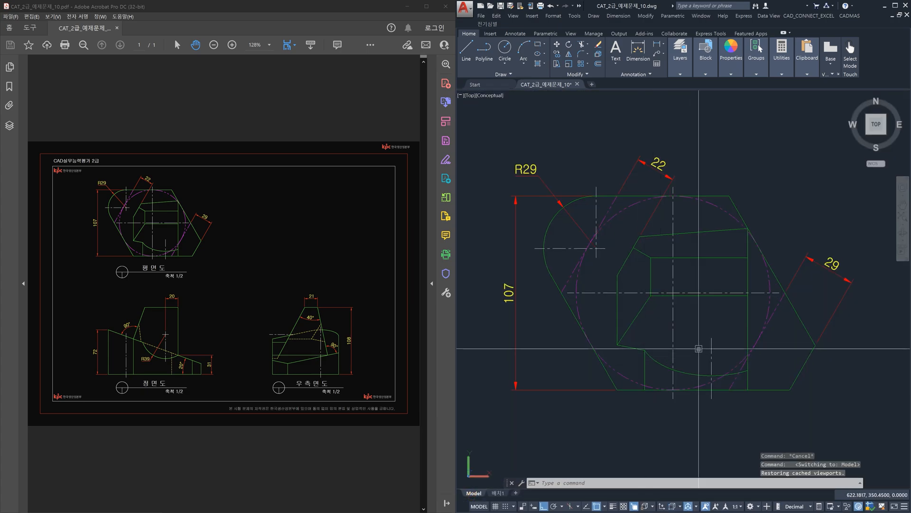
scroll(699, 348, down, 8)
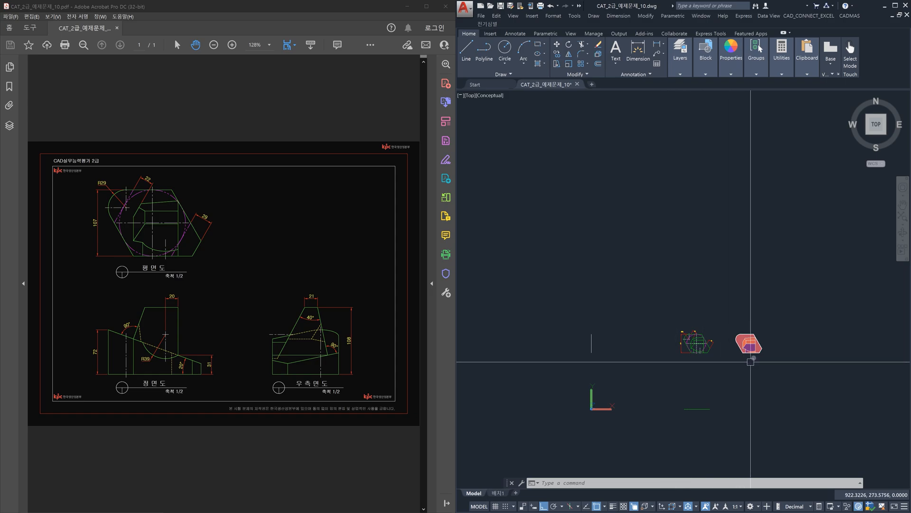
click(756, 346)
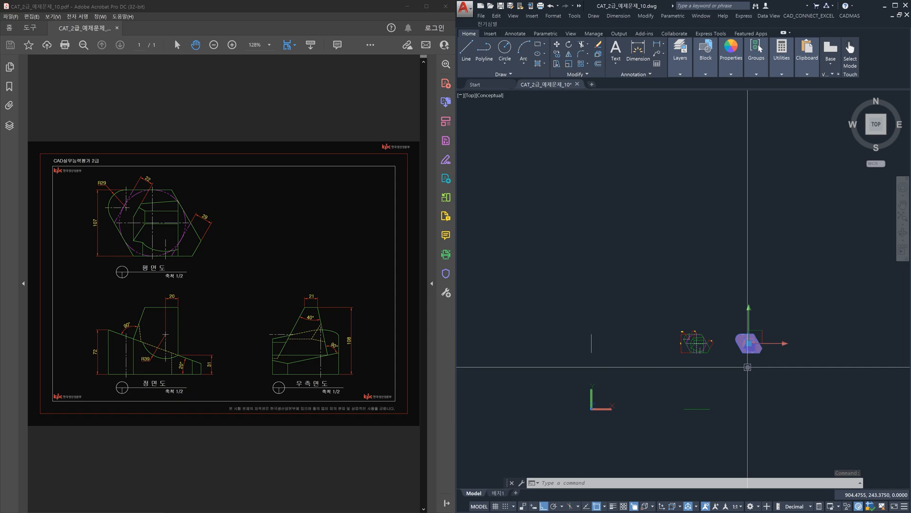
key(Escape)
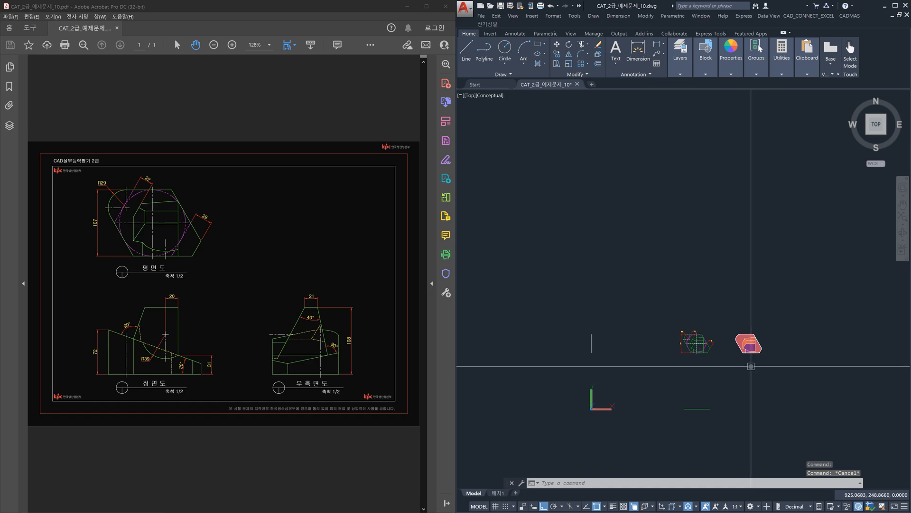
click(875, 143)
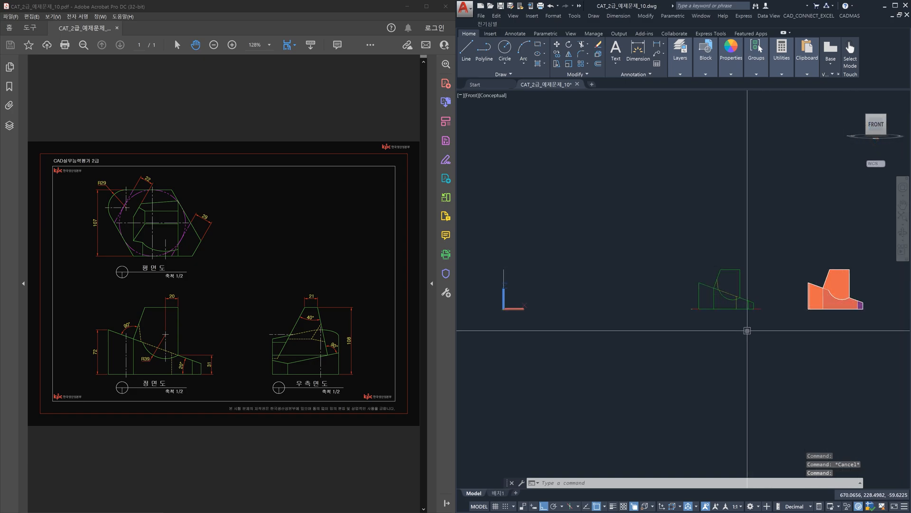
scroll(751, 325, up, 3)
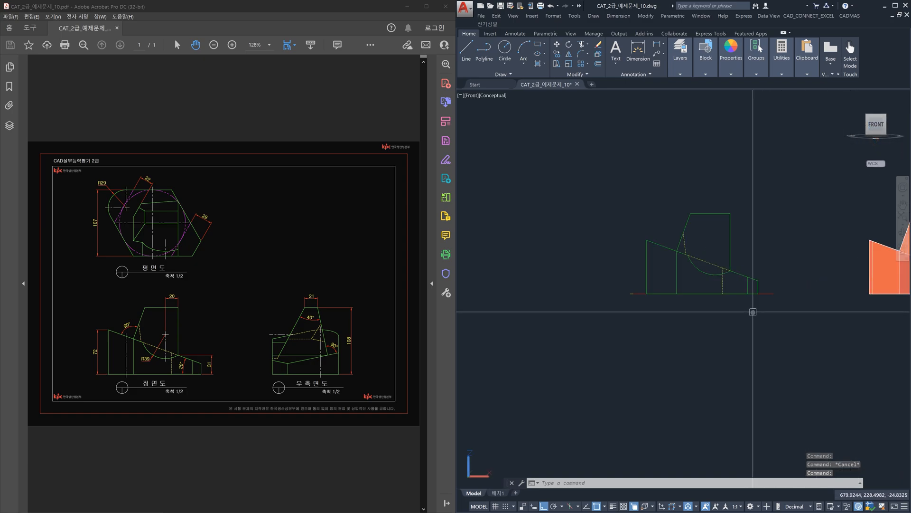
scroll(753, 312, up, 3)
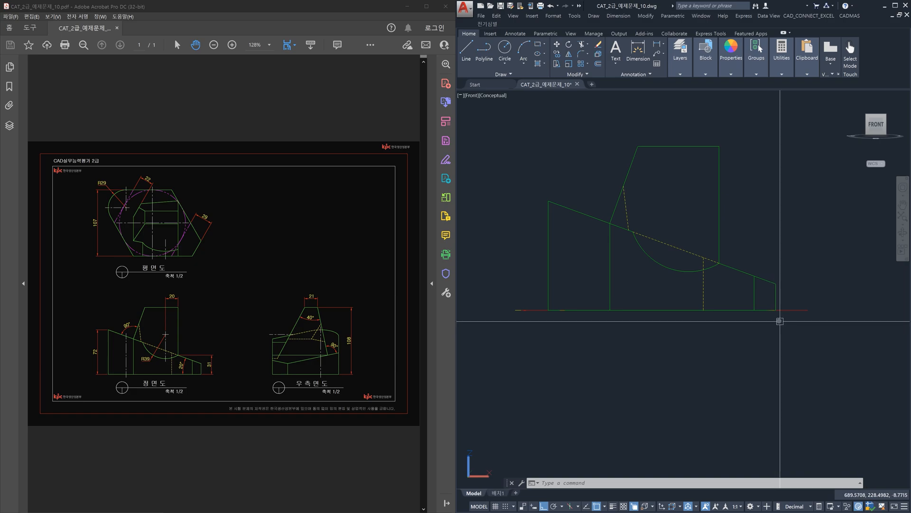
scroll(769, 312, up, 2)
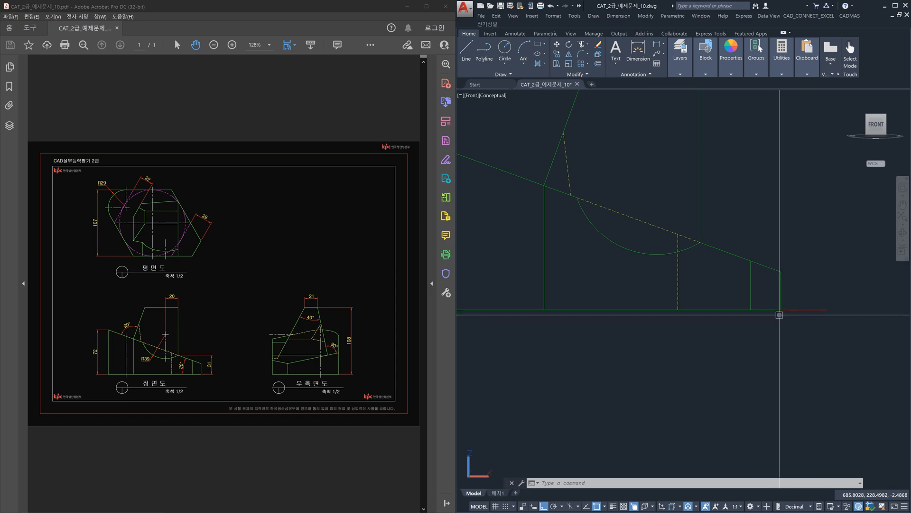
scroll(715, 316, down, 2)
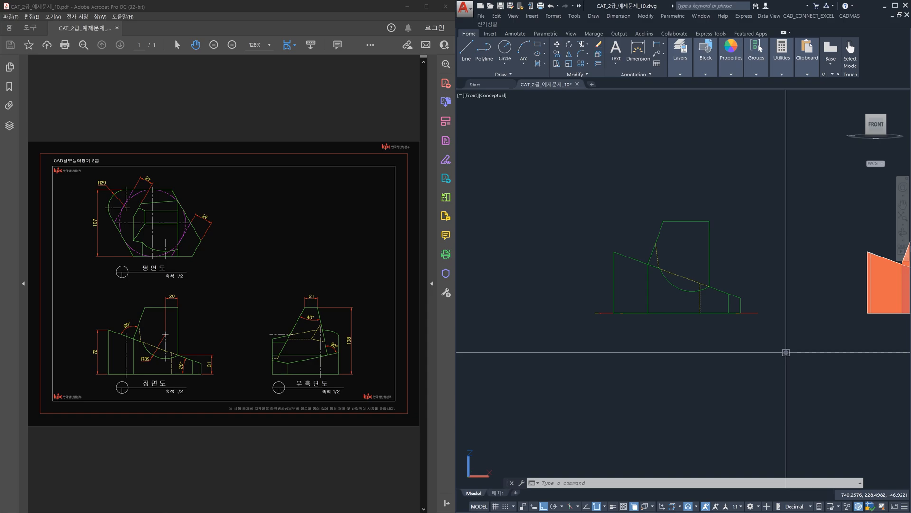
text(l)
key(Return)
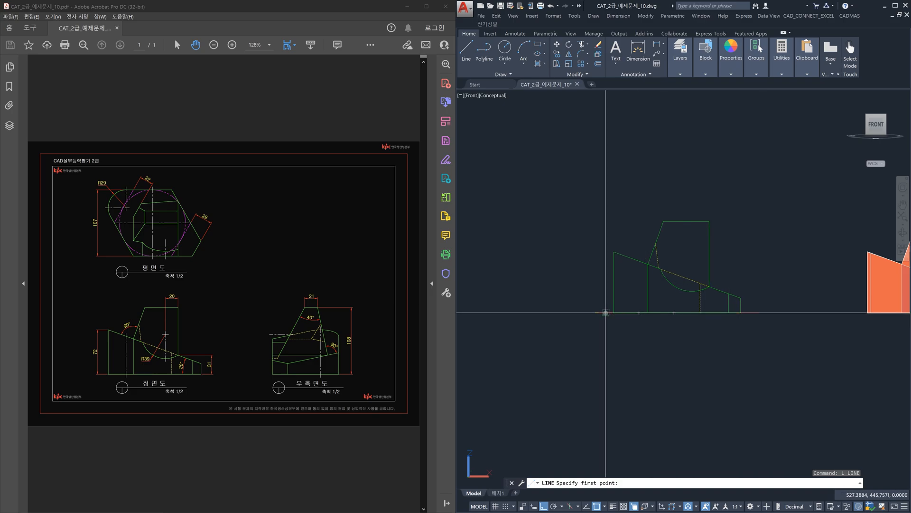
key(Escape)
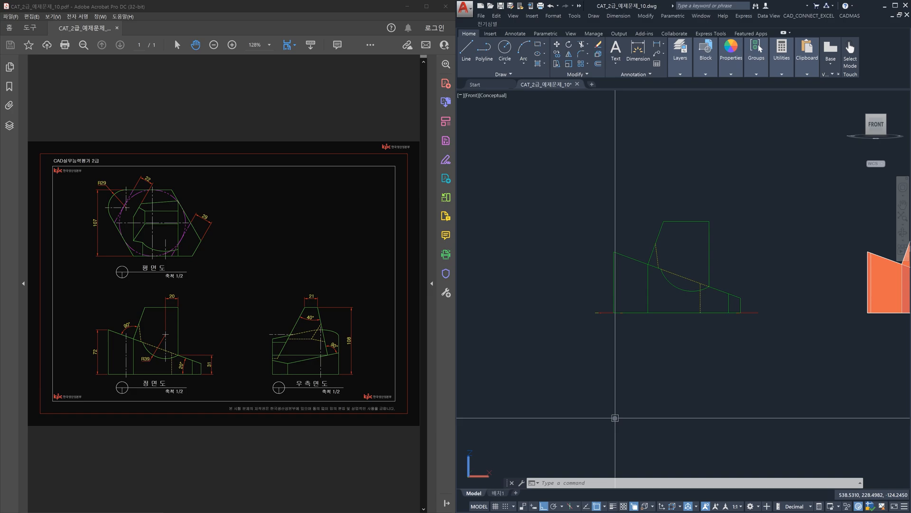
- Turn off the top-view layers 평면도-CEN, 평면도-DIM, 평면도-HID, 평면도-PHA and 평면도-VIS
click(681, 75)
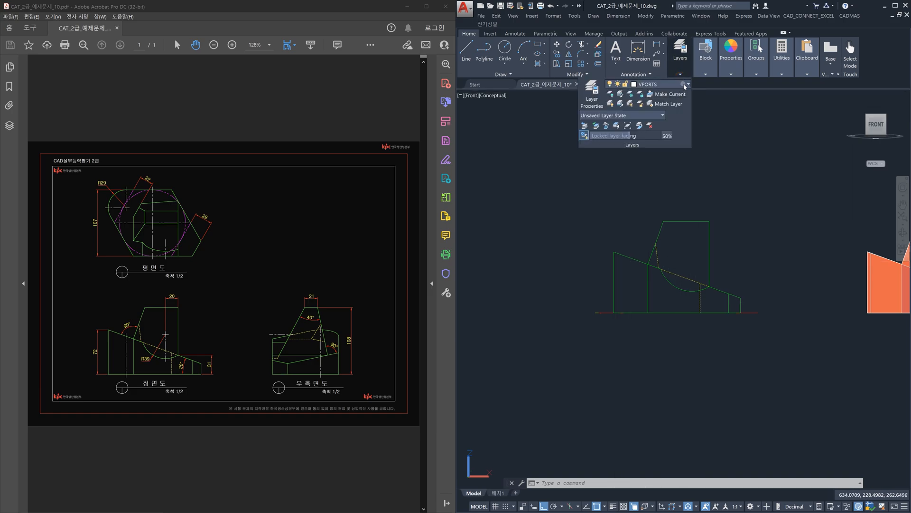
click(683, 84)
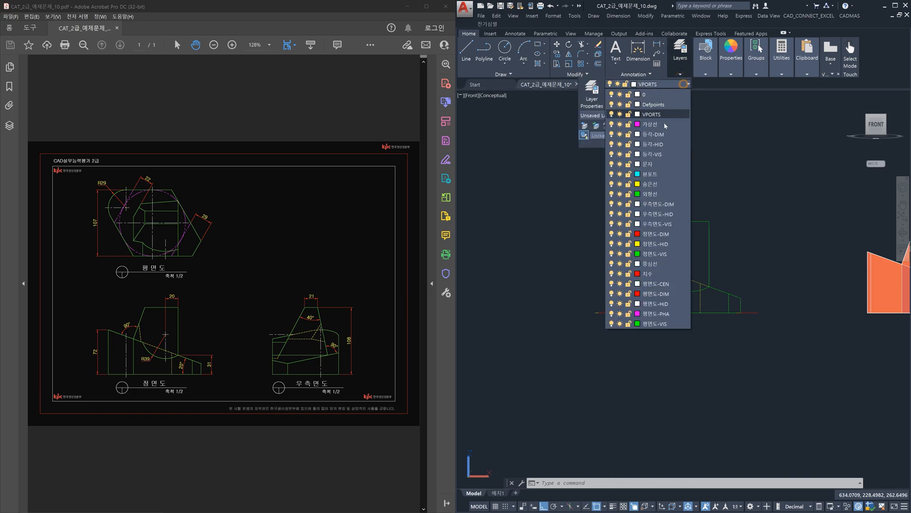
click(612, 284)
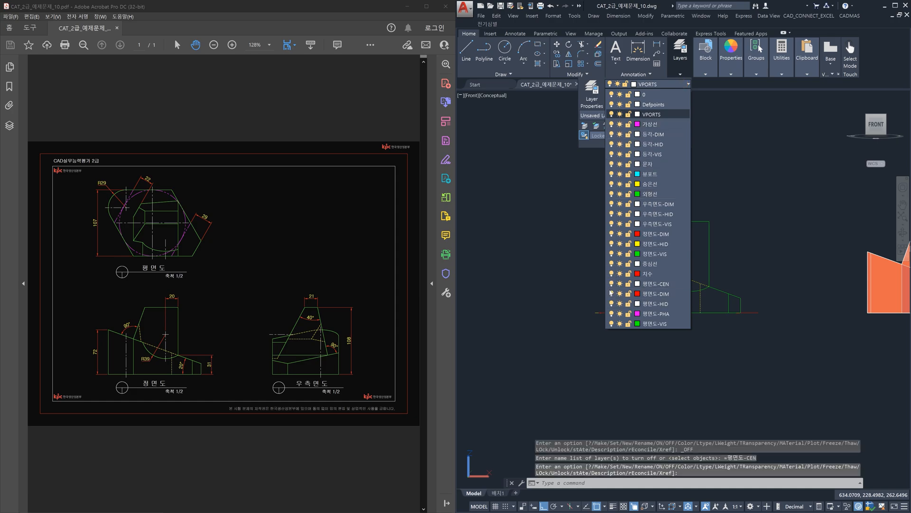
click(611, 295)
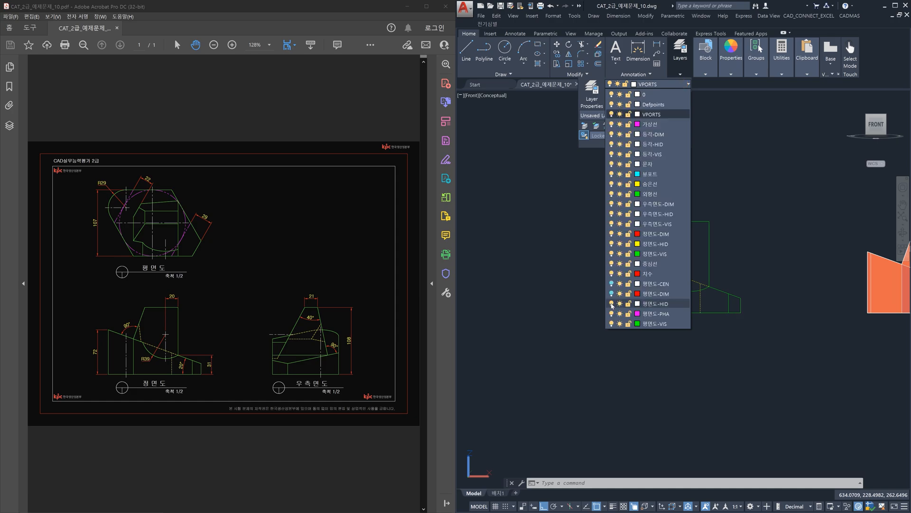
click(611, 313)
click(612, 323)
click(612, 303)
click(663, 367)
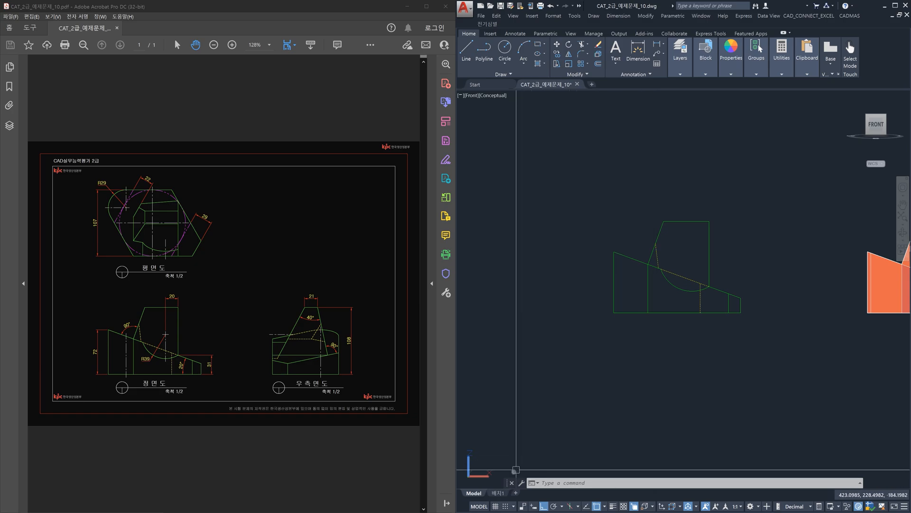
- Check layout 배치1 with the top-view layers off, review the layer list, and return to model space
click(497, 492)
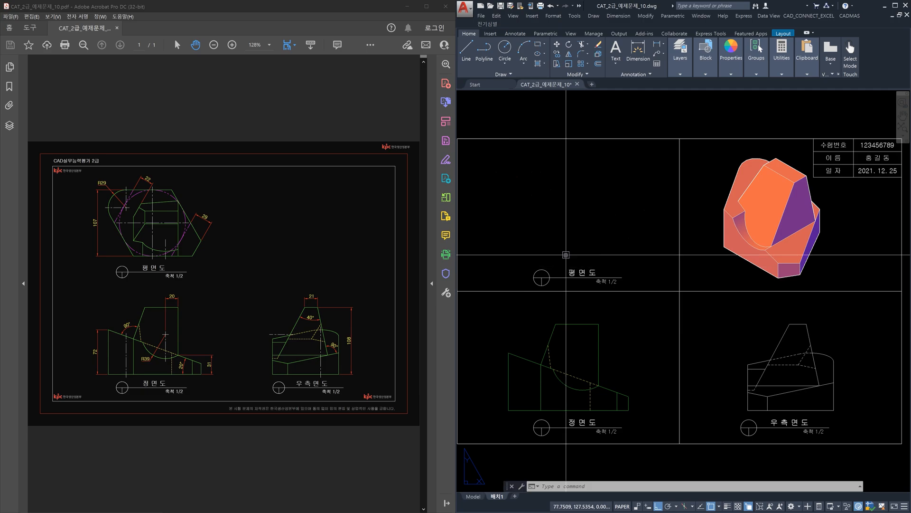
text(la)
key(Return)
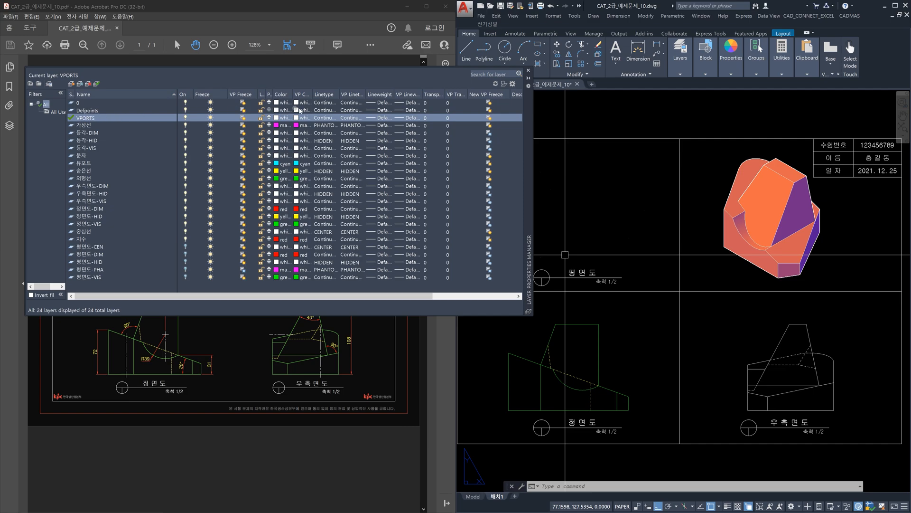
click(528, 71)
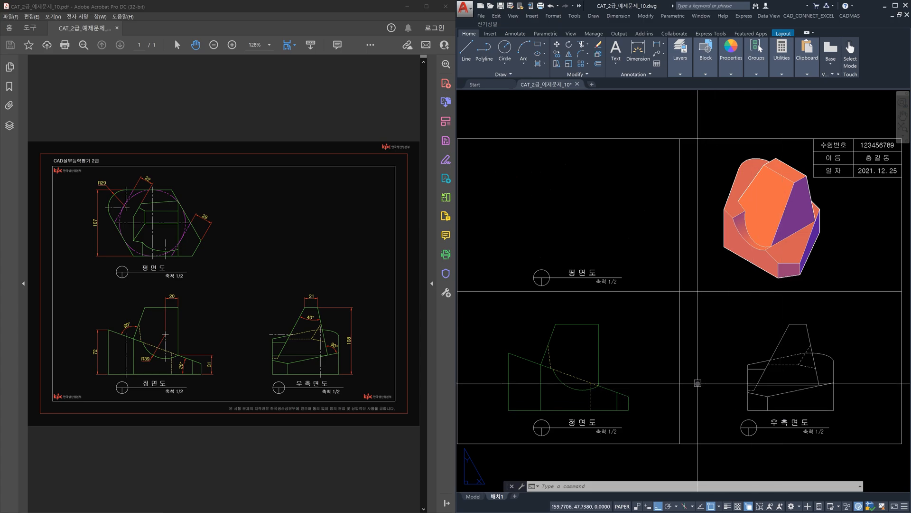
click(477, 497)
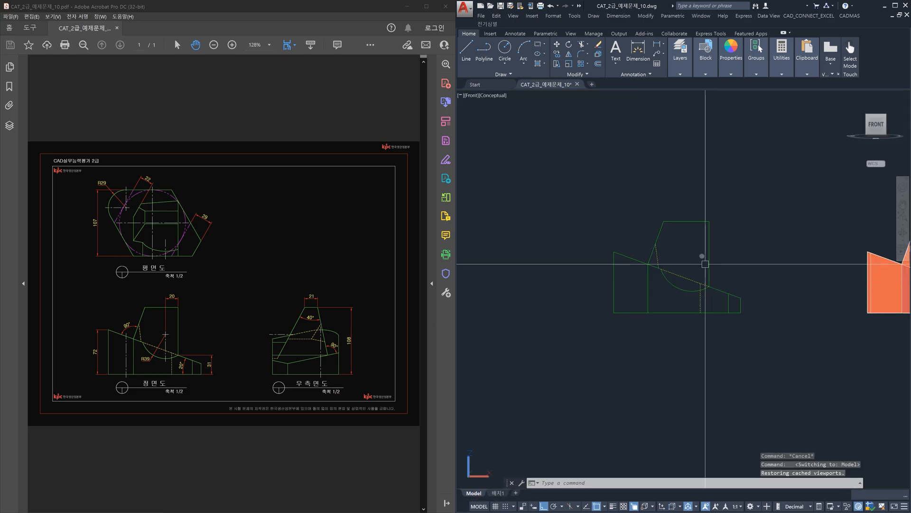
text(l)
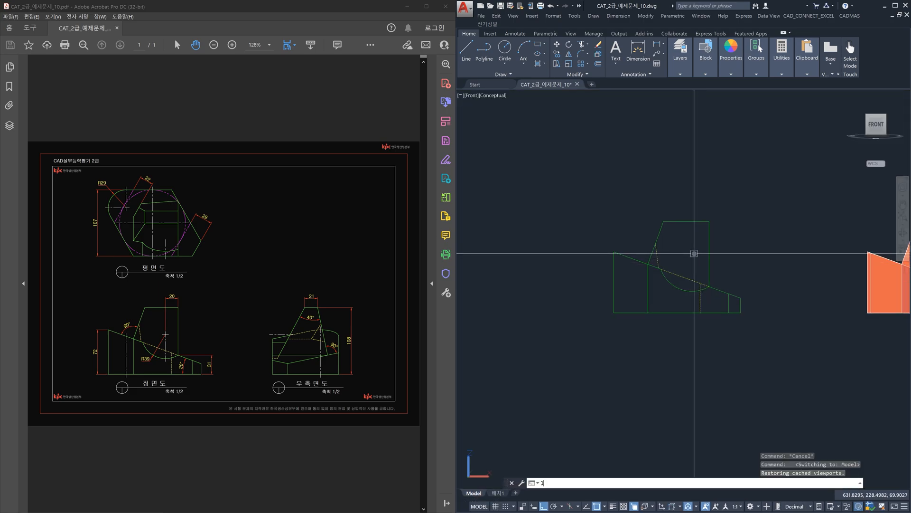
key(Return)
click(686, 251)
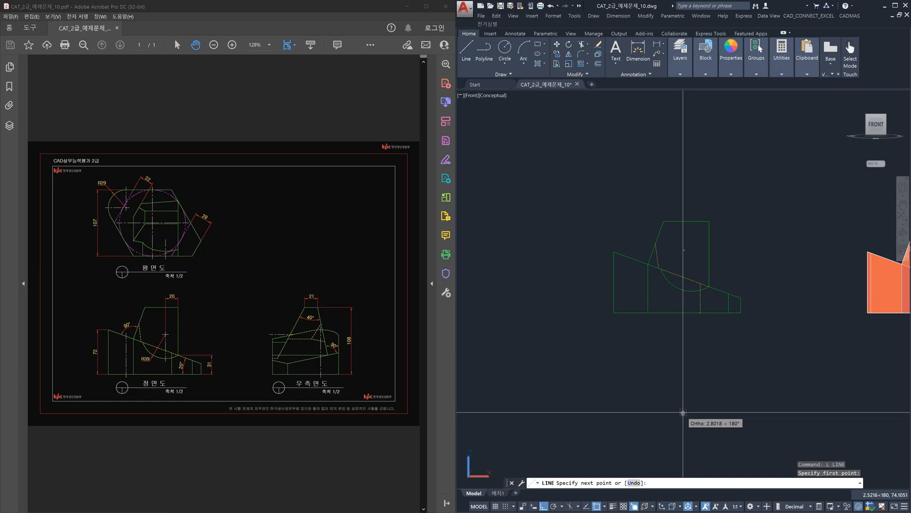
key(Escape)
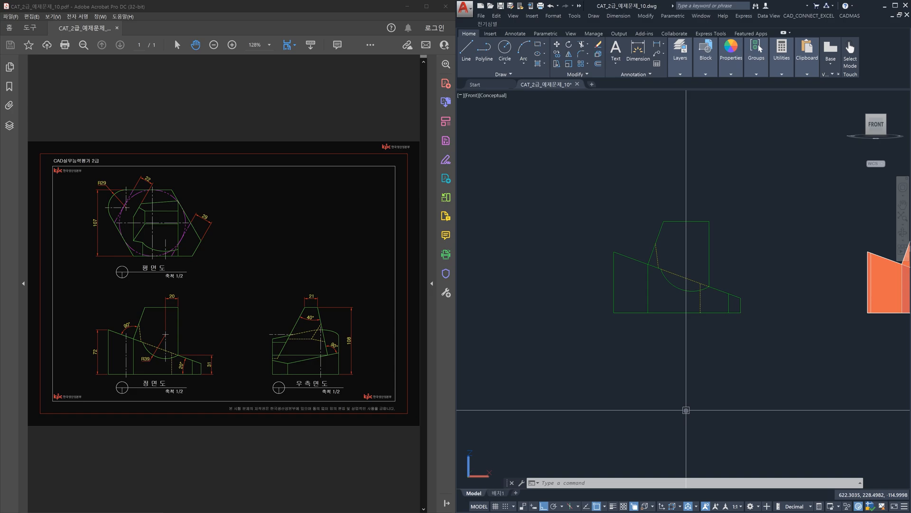
click(884, 117)
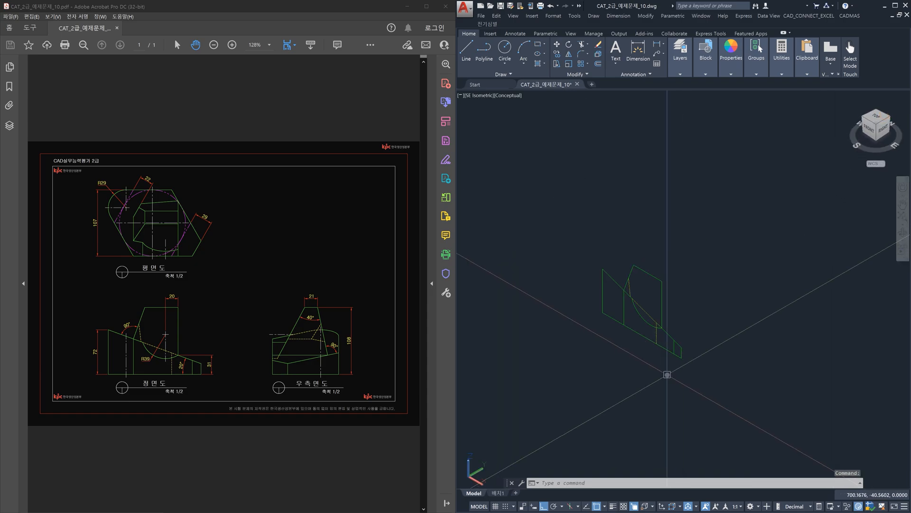
text(l)
key(Return)
click(704, 319)
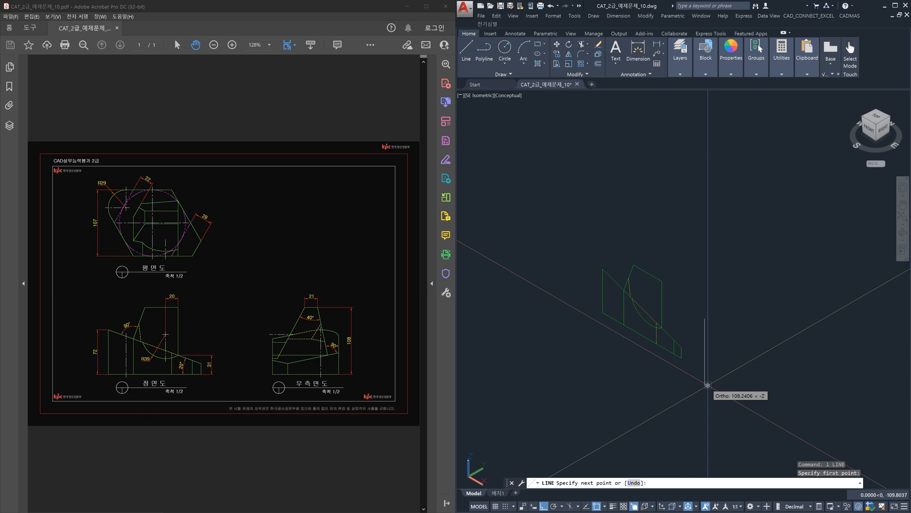
key(Escape)
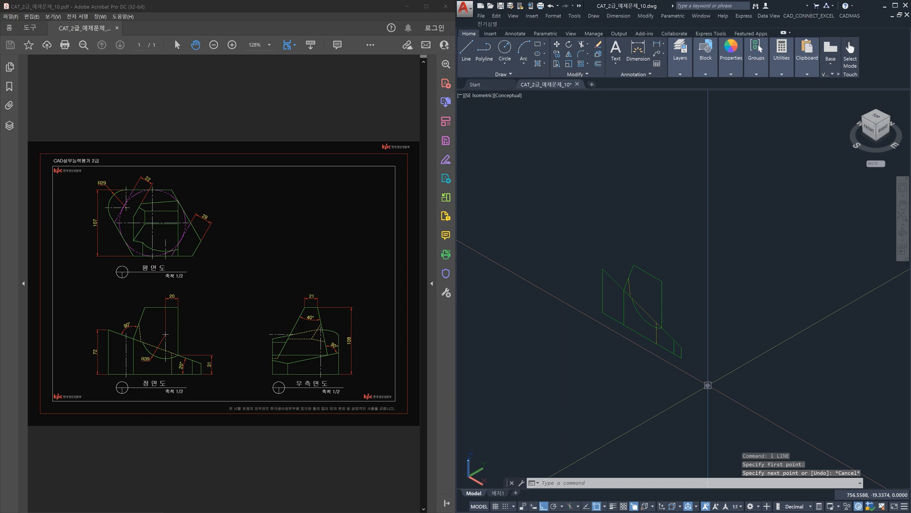
- Try a three-point UCS on the front-view drawing from its lower-left corner along the base and left edges, and undo it
text(ucs)
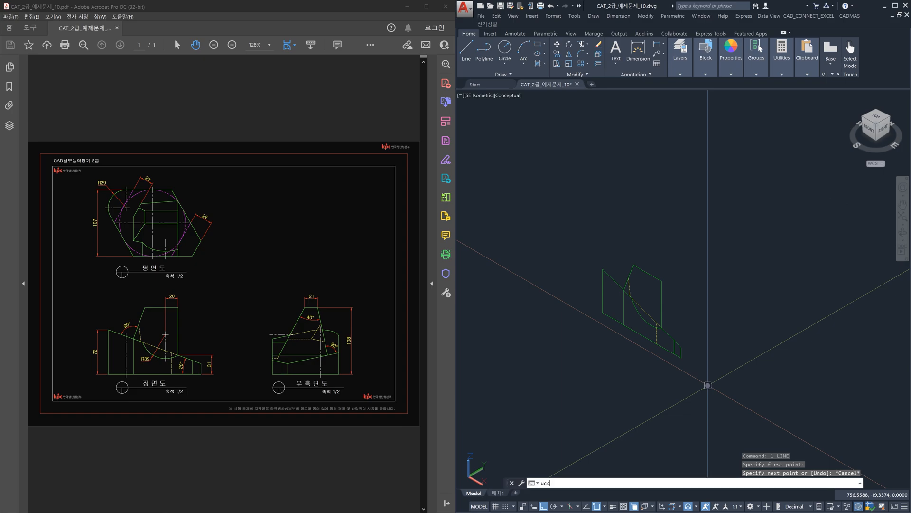
key(Return)
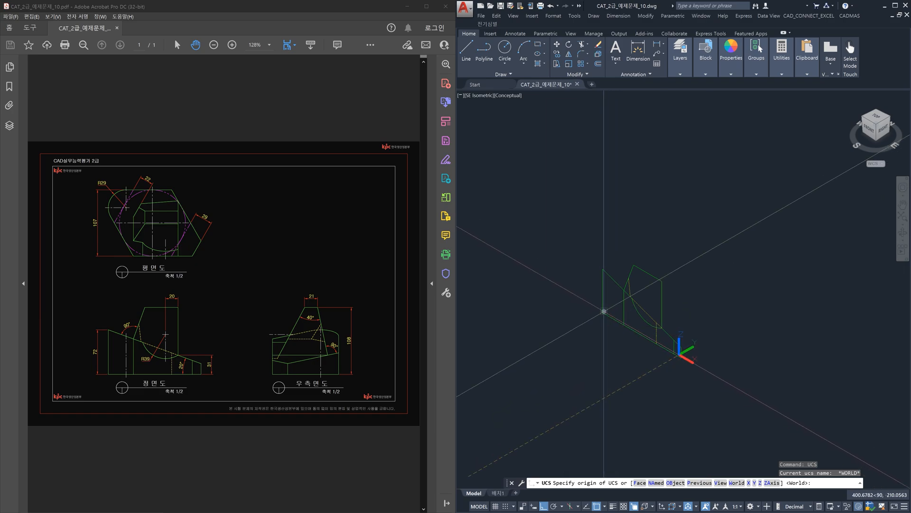
click(603, 310)
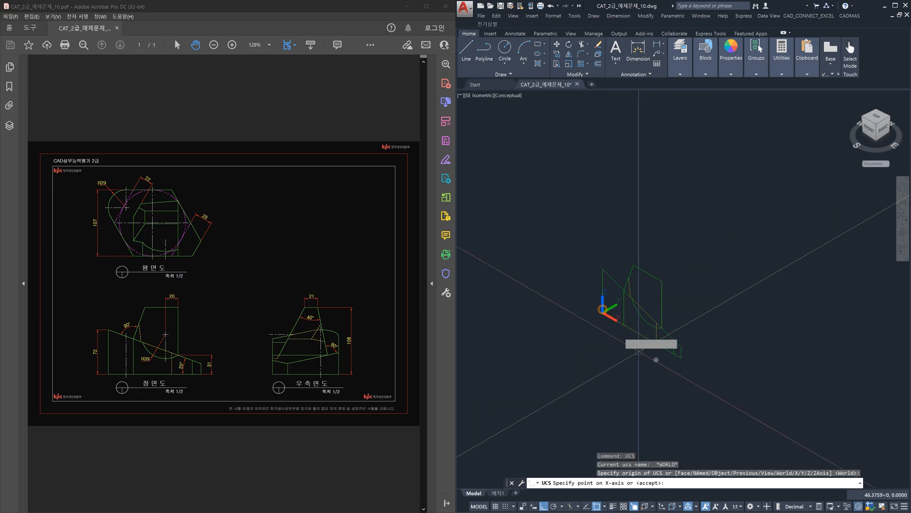
click(682, 359)
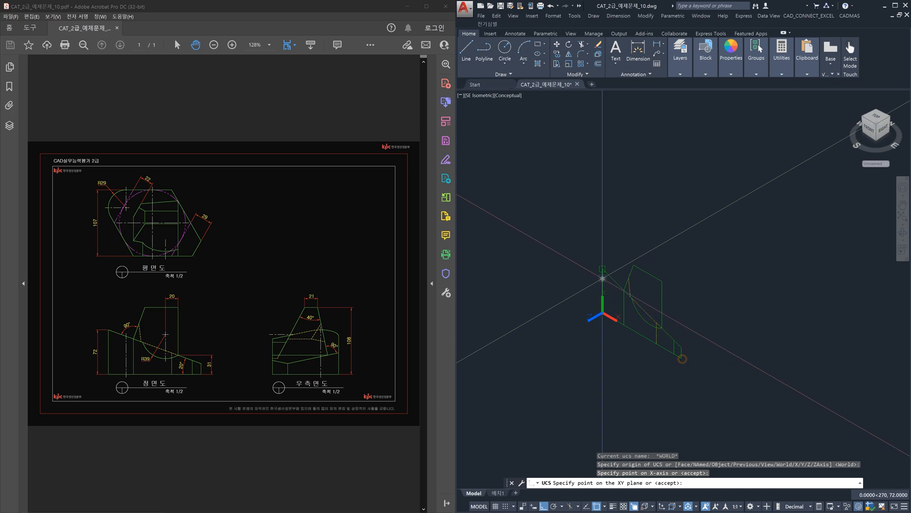
click(603, 278)
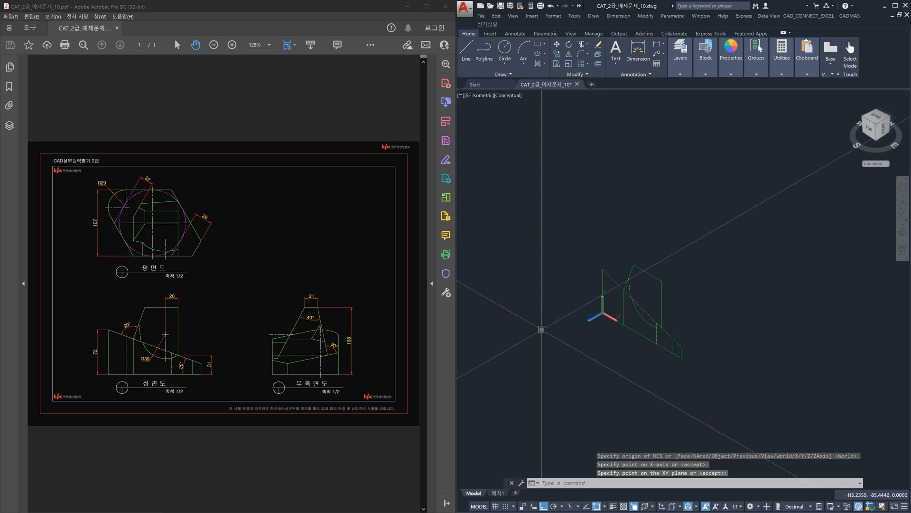
key(ctrl+z)
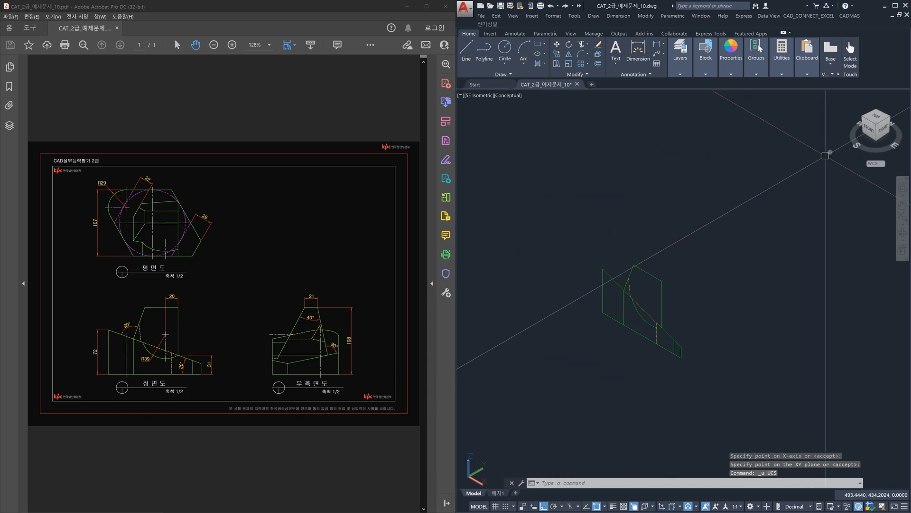
- Switch to the Front view and align the UCS to the current view
click(869, 132)
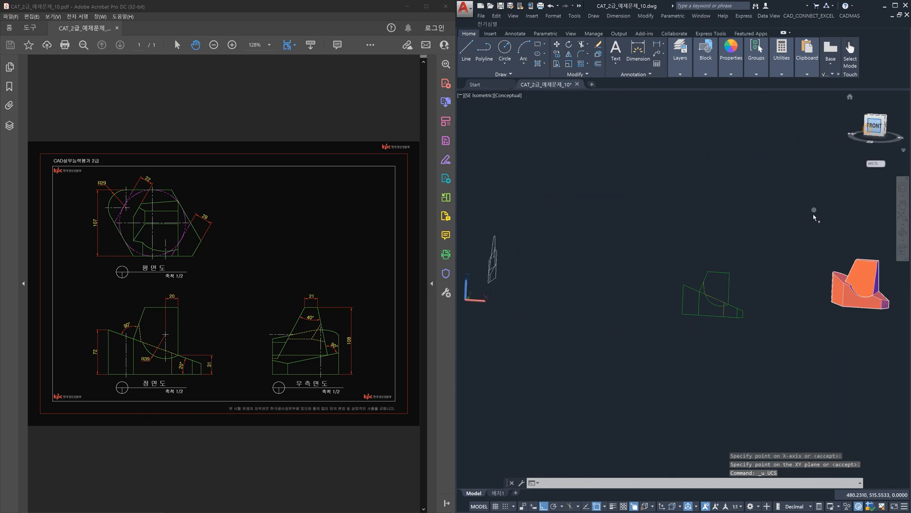
text(ucs)
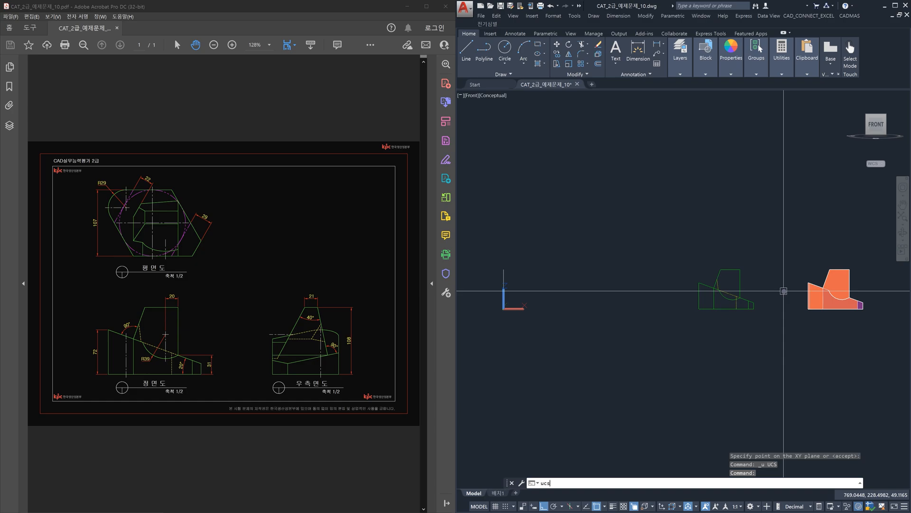
key(Return)
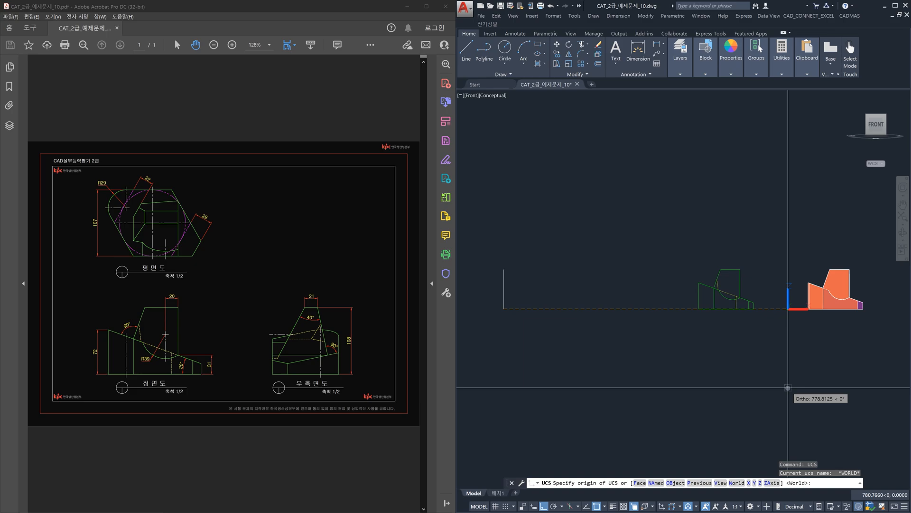
text(v)
key(Return)
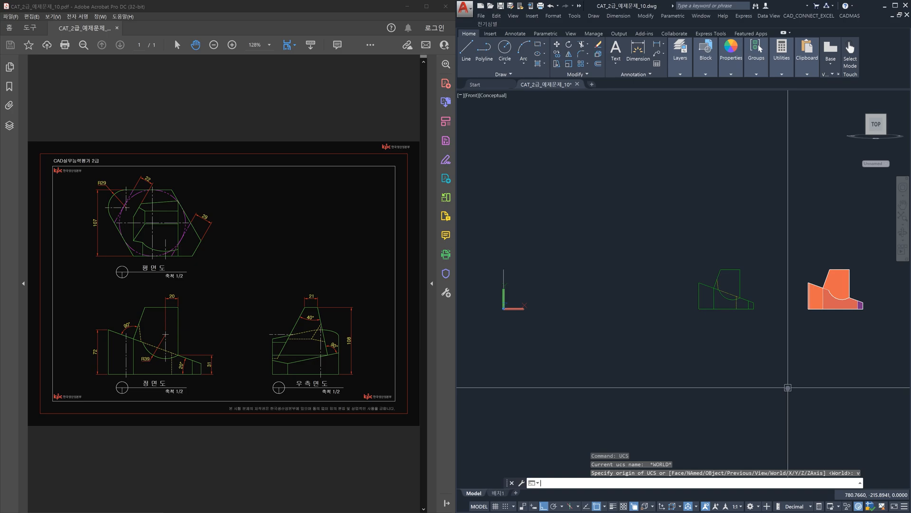
- Draw a vertical line from the front-view arc's centre down to the arc's lowest point
scroll(721, 284, up, 5)
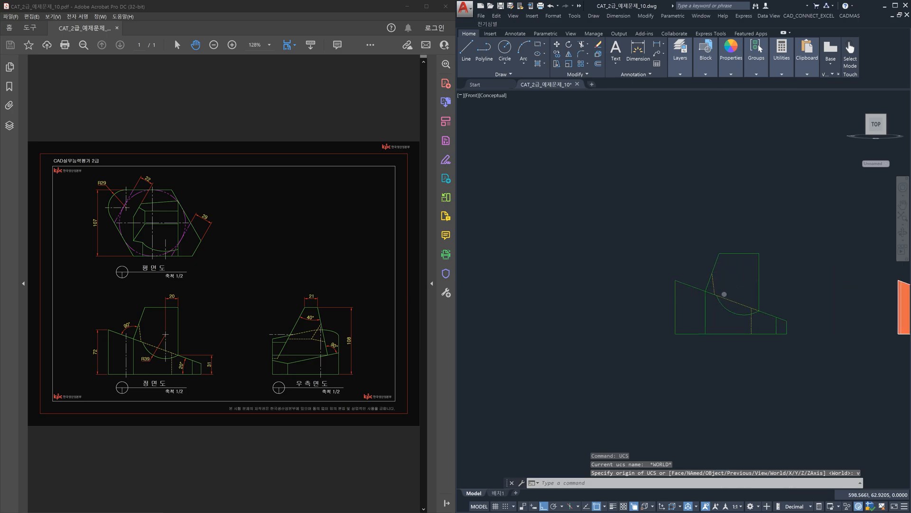
middle_drag(724, 316, 703, 299)
scroll(684, 314, up, 2)
text(l)
key(Return)
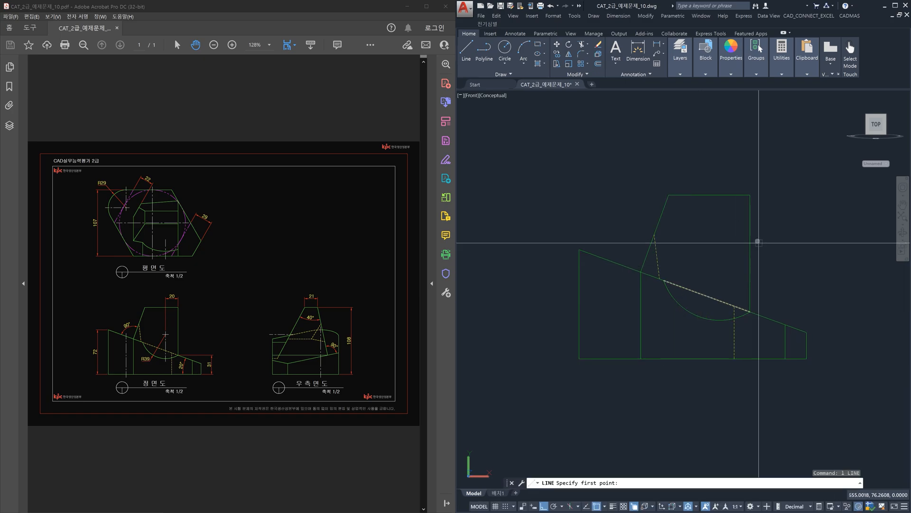
click(720, 260)
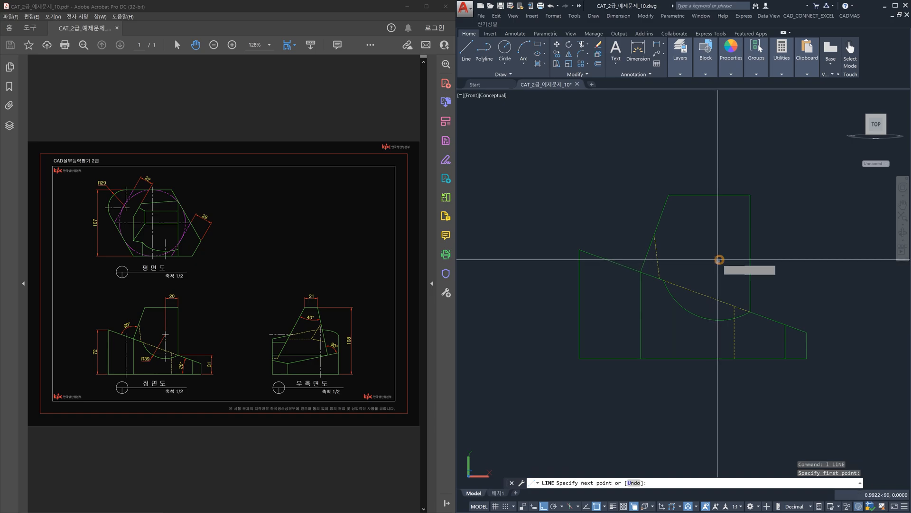
click(722, 319)
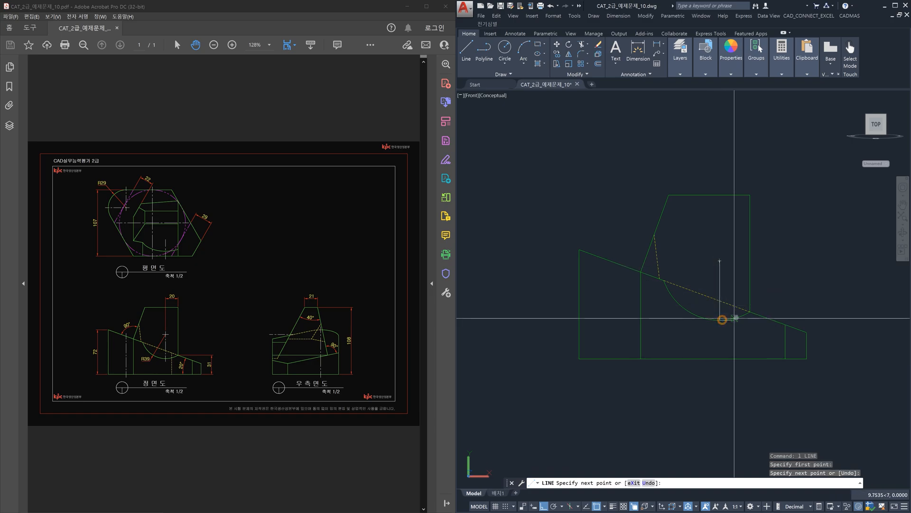
key(Escape)
- Draw a 5-unit horizontal line to the right from the front-view arc's centre
key(space)
click(720, 260)
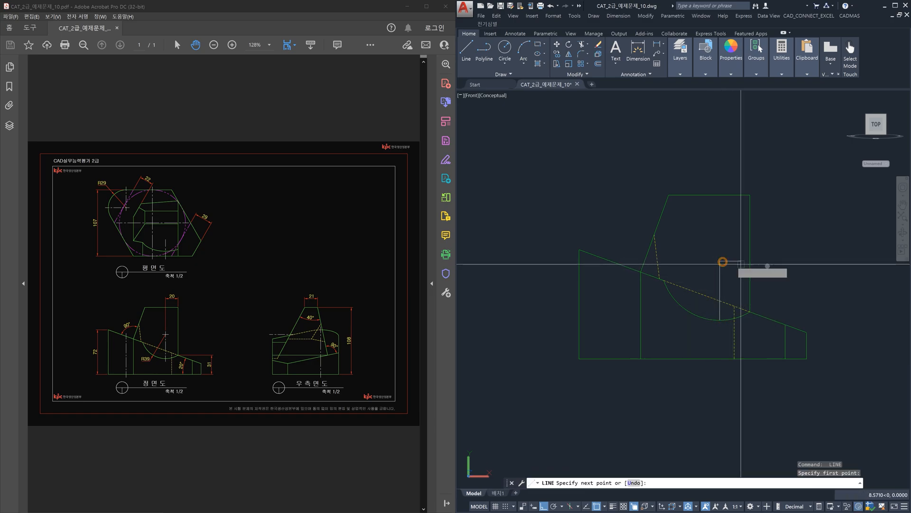
text(5)
key(Return)
key(Return)
- Lengthen the front-view arc's vertical centre line at both ends and its horizontal centre line by 5 units
text(len)
key(Return)
text(de)
key(Return)
text(5)
key(Return)
click(719, 269)
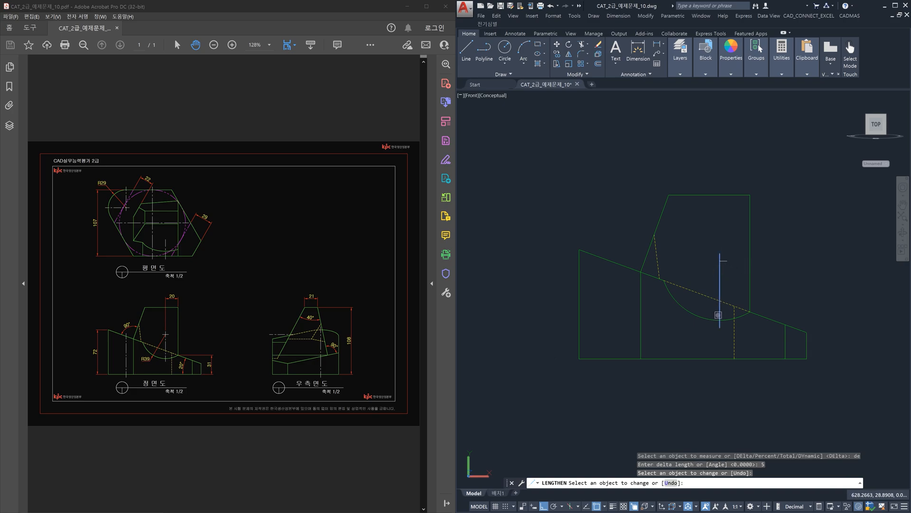
click(719, 311)
scroll(720, 281, up, 3)
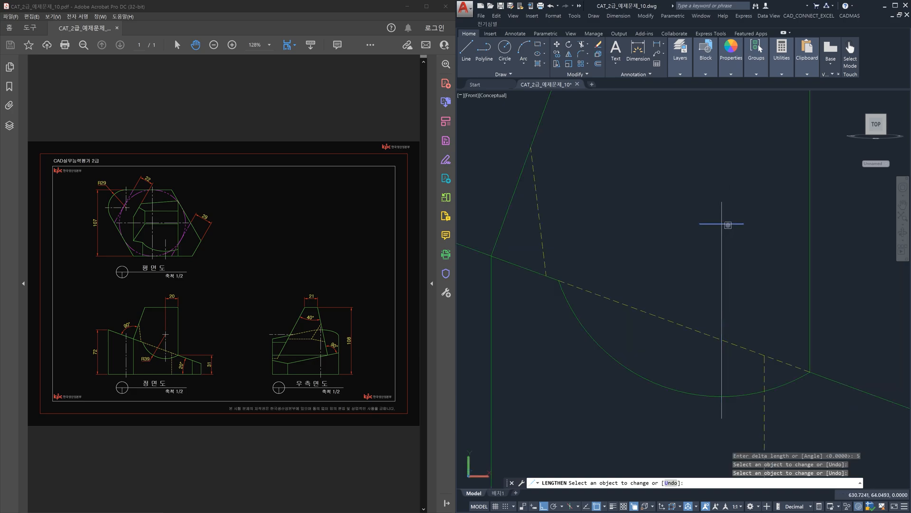
click(728, 224)
key(Escape)
scroll(732, 223, down, 3)
scroll(734, 222, down, 2)
middle_drag(763, 228, 741, 262)
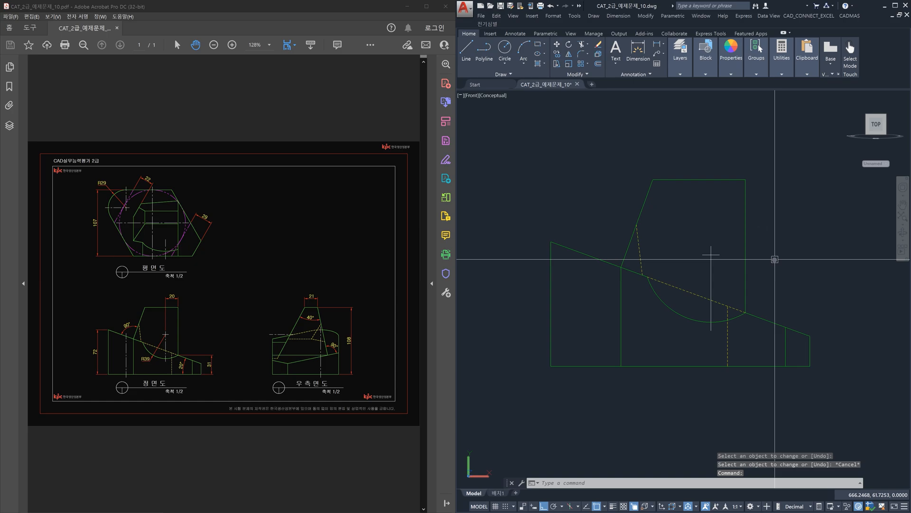
text(LA)
key(Return)
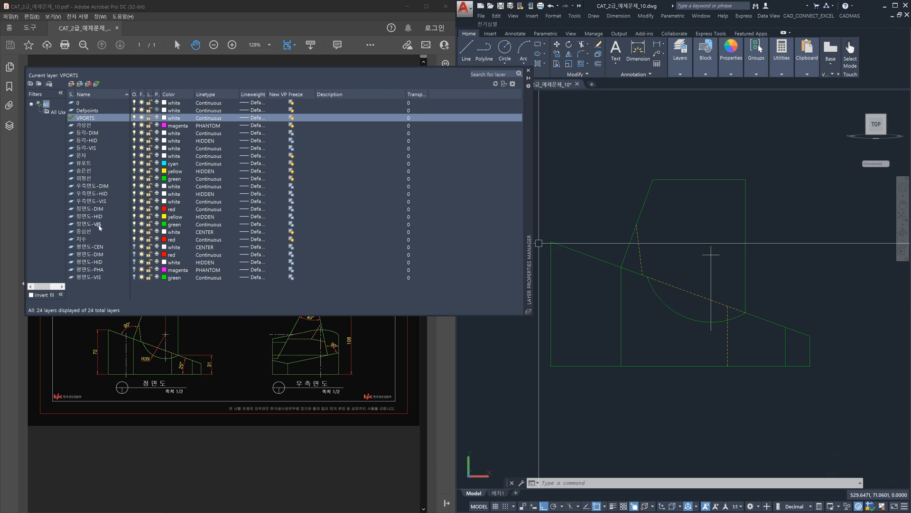
click(529, 72)
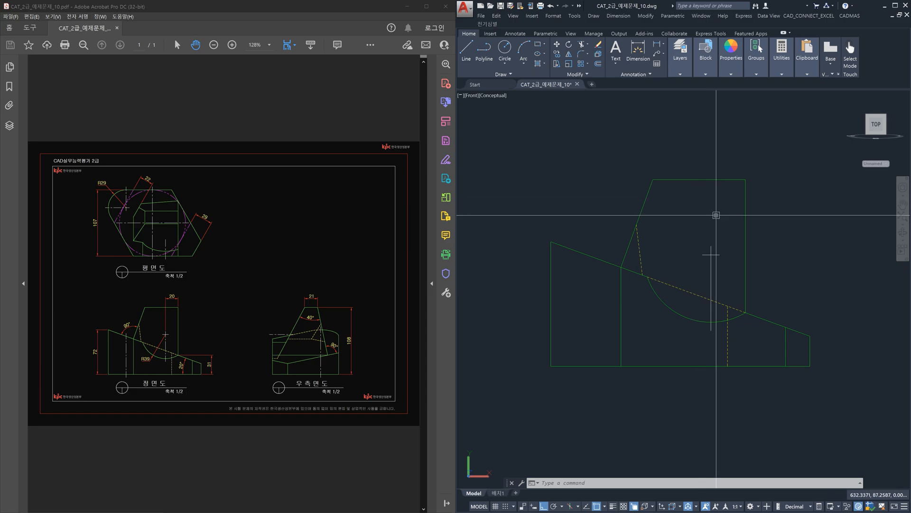
- Delete the vertical and horizontal centre lines of the front-view arc from model space
click(712, 269)
click(690, 238)
click(689, 241)
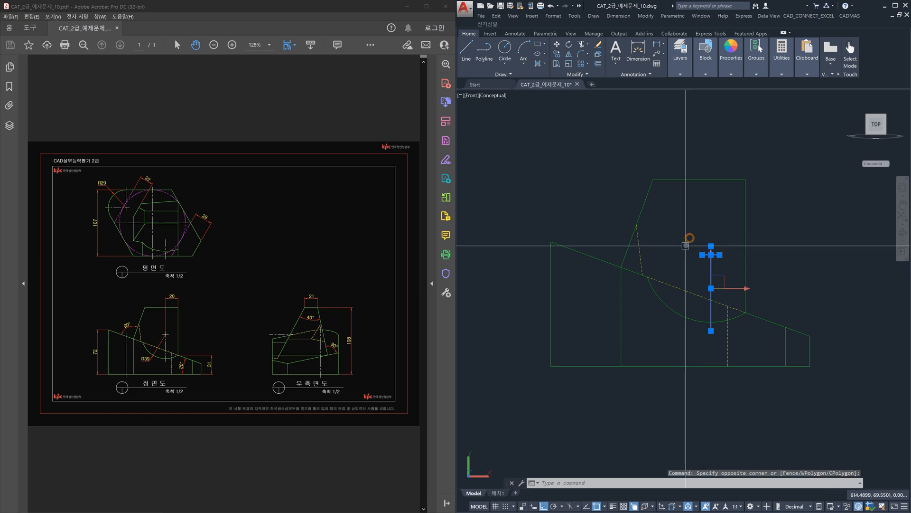
key(Delete)
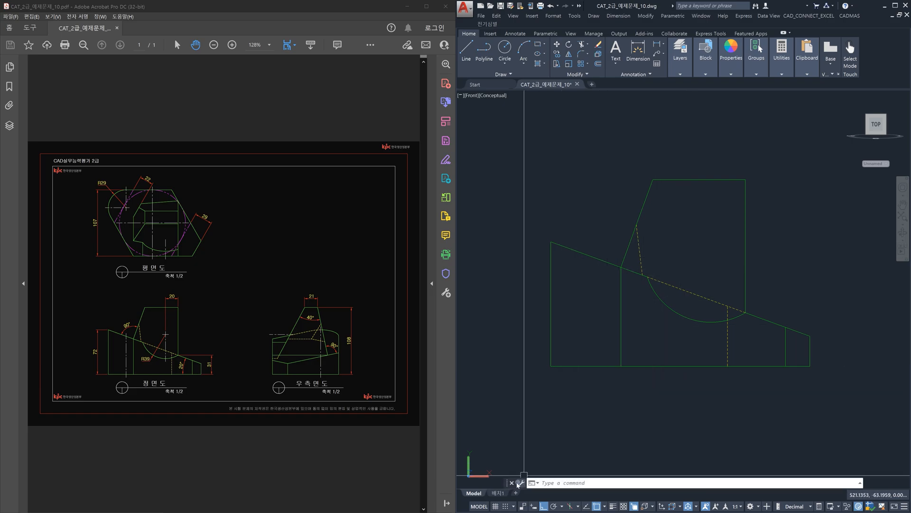
- Switch from model space to the 배치1 layout
click(498, 493)
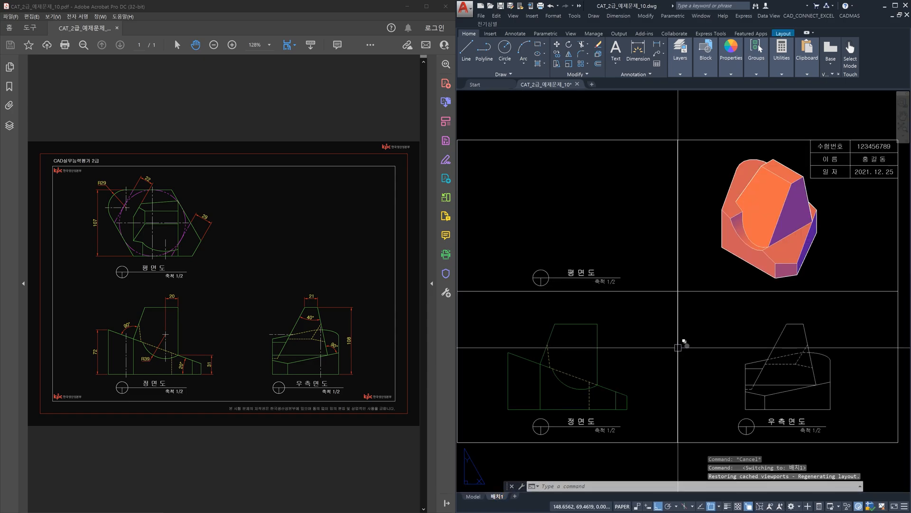
middle_drag(697, 345, 740, 332)
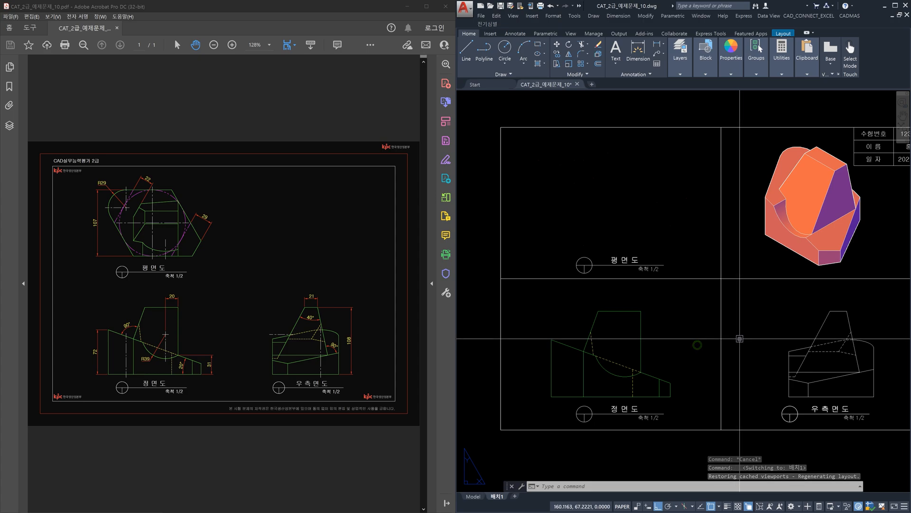
double_click(693, 339)
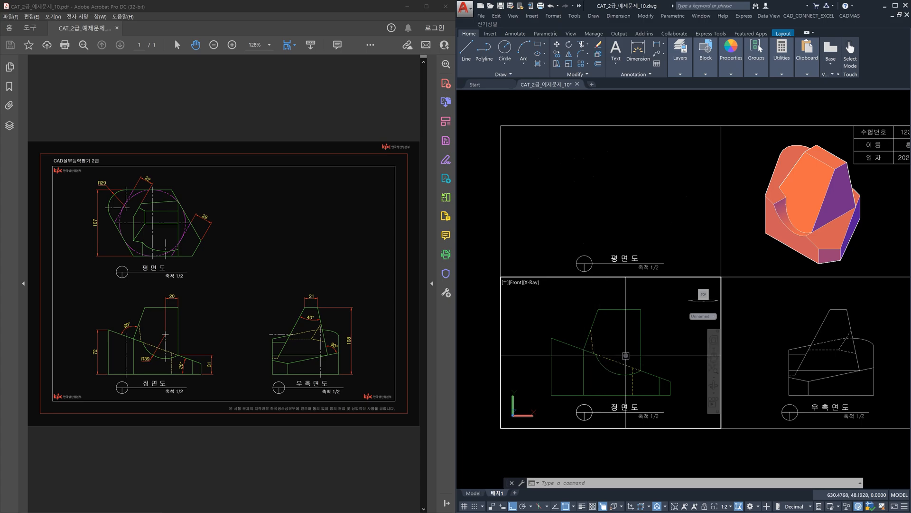
scroll(622, 347, up, 3)
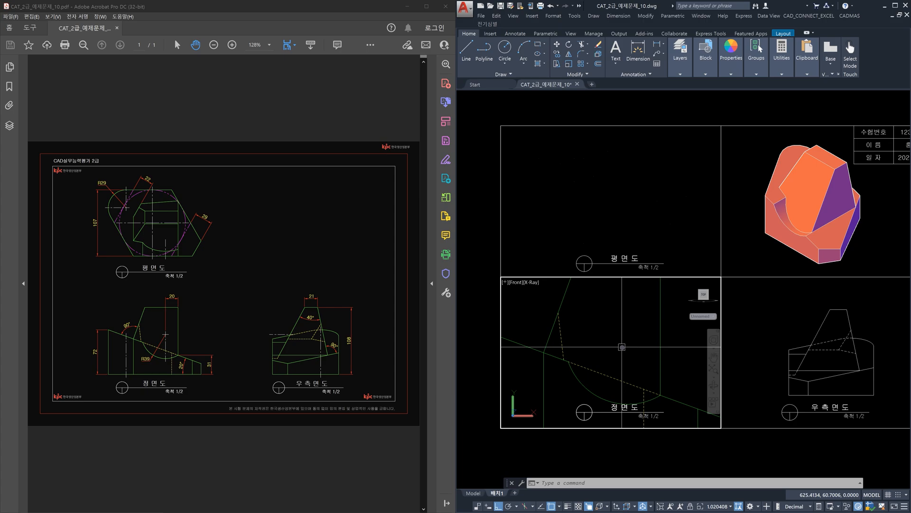
key(ctrl+z)
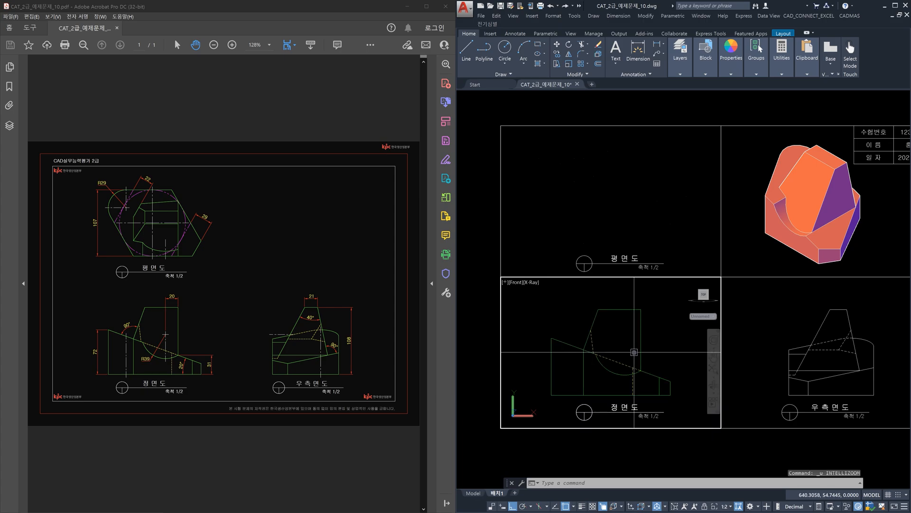
double_click(486, 323)
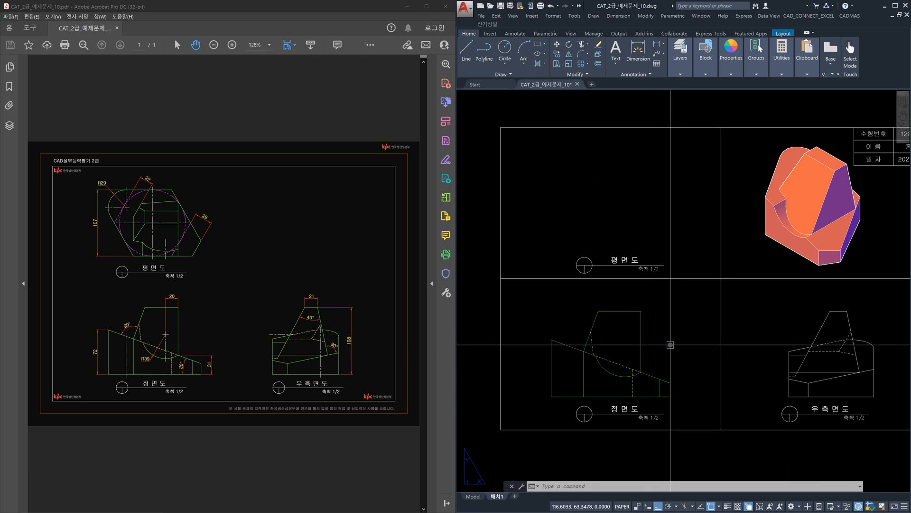
- In paper space, draw a vertical line from the front-view arc's centre down to a point below the arc
scroll(630, 376, up, 4)
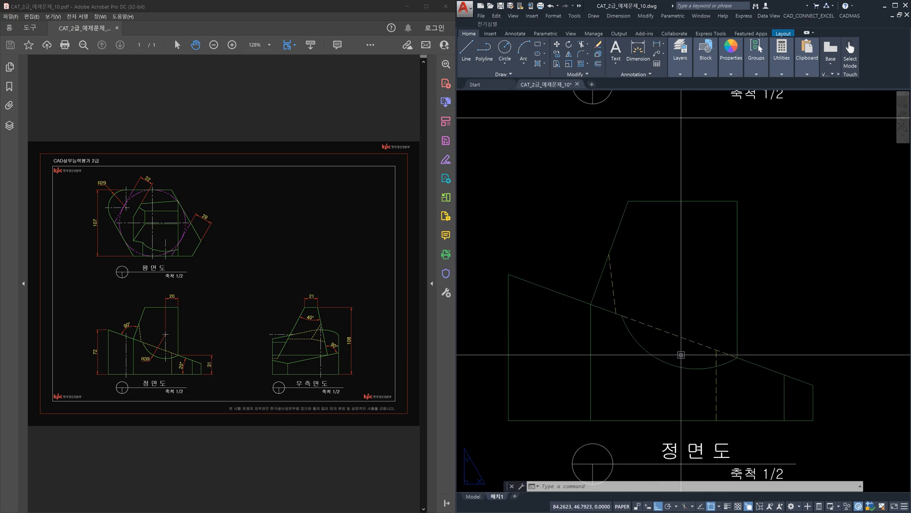
text(l)
key(Return)
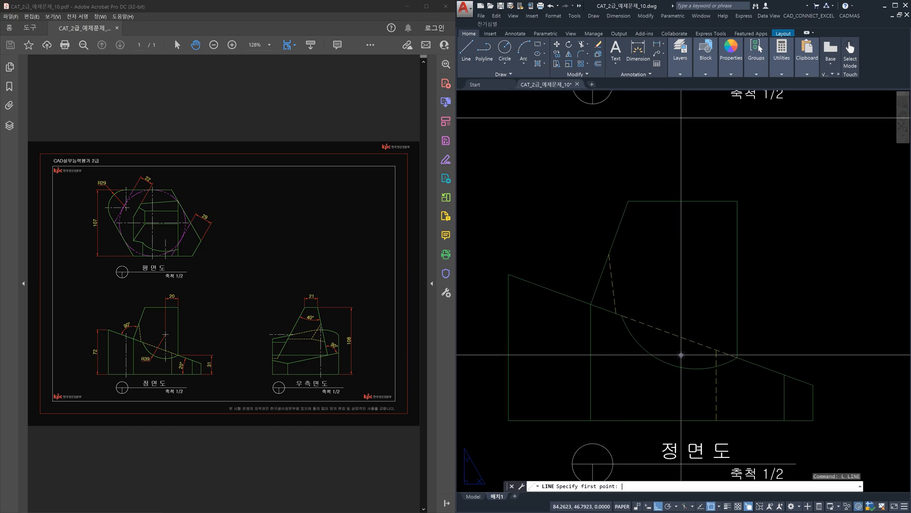
text(ce)
key(Escape)
key(Escape)
text(l)
key(Return)
click(682, 366)
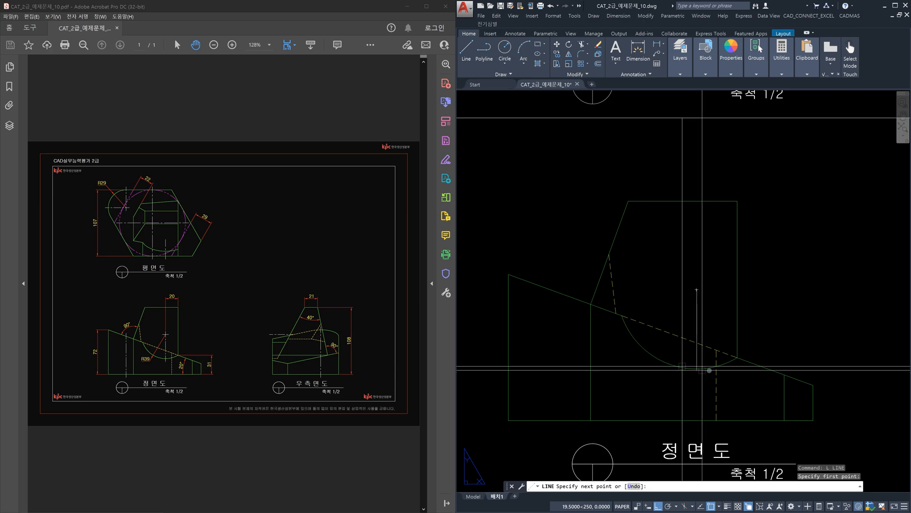
click(697, 393)
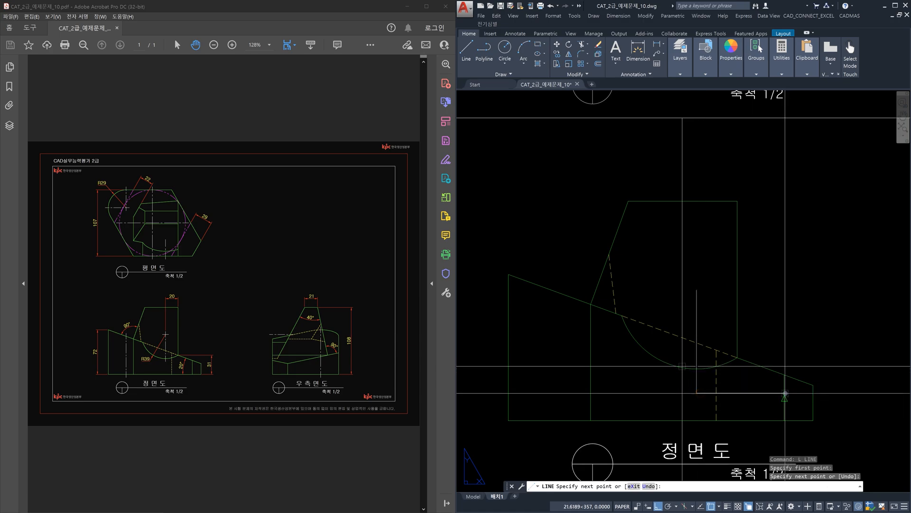
key(Escape)
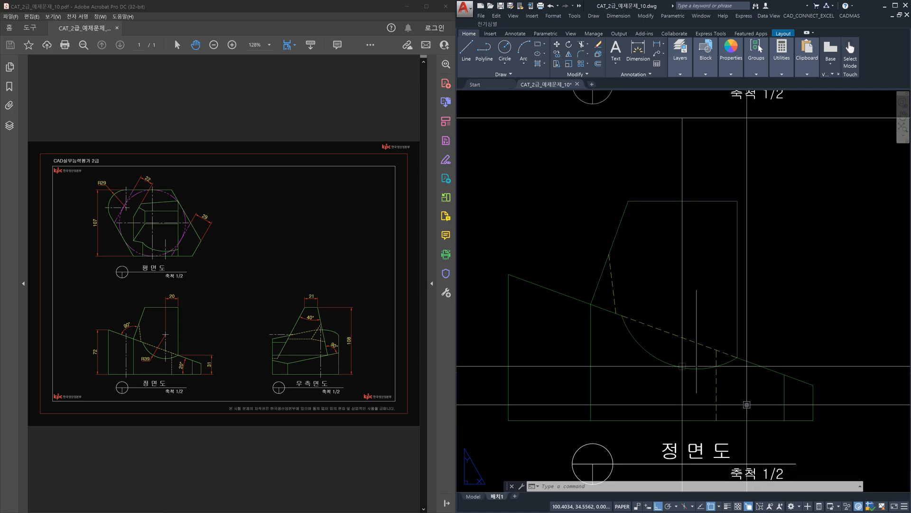
text(tr)
key(Return)
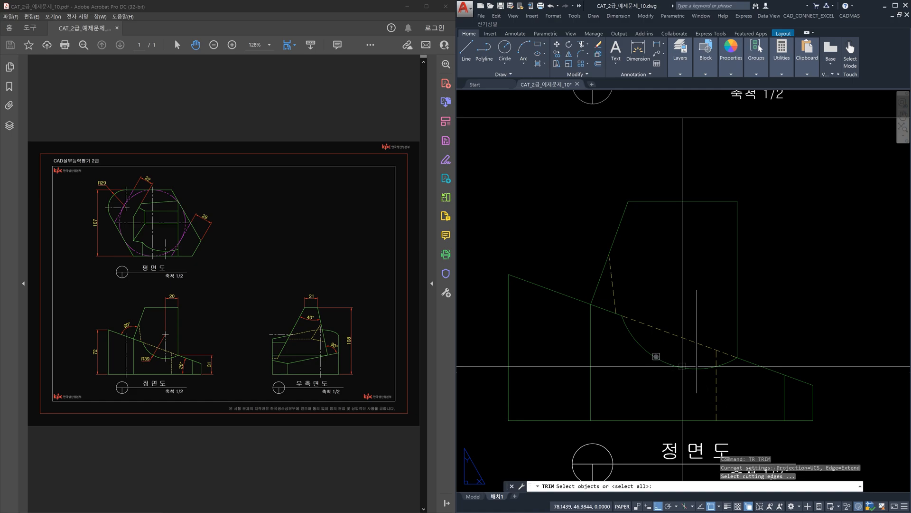
click(657, 356)
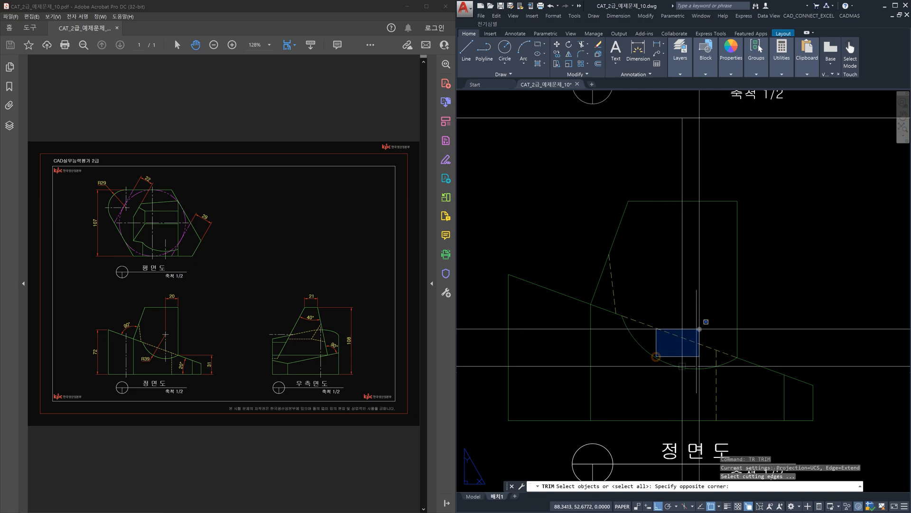
click(661, 334)
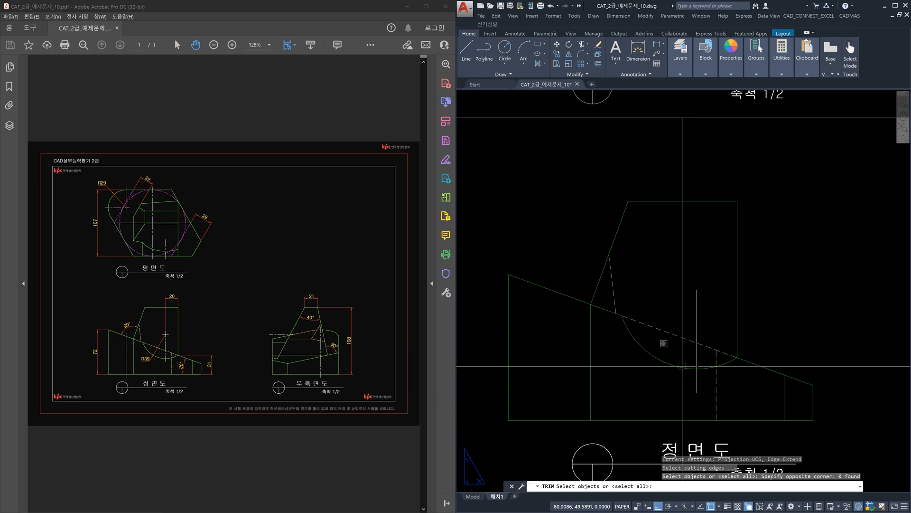
key(Escape)
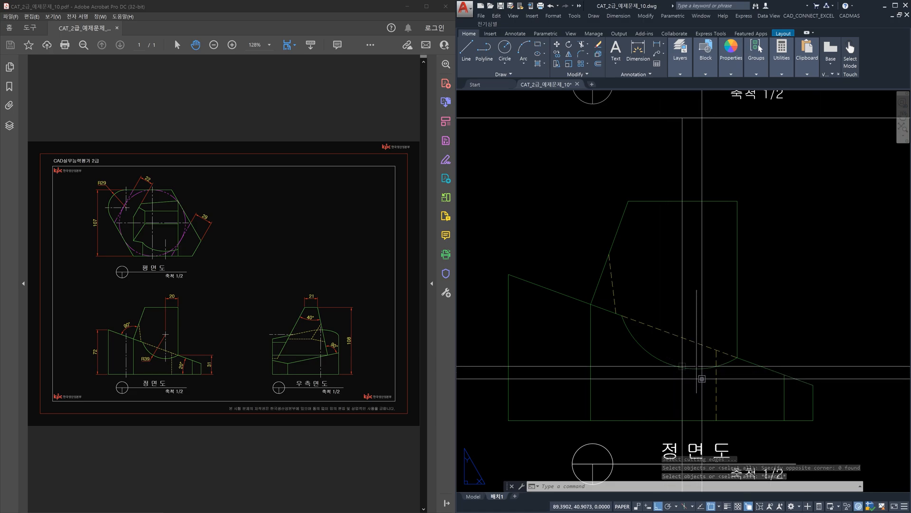
- Draw a helper circle centred on the vertical line's upper end and passing through the front-view arc's right endpoint
text(c)
key(Return)
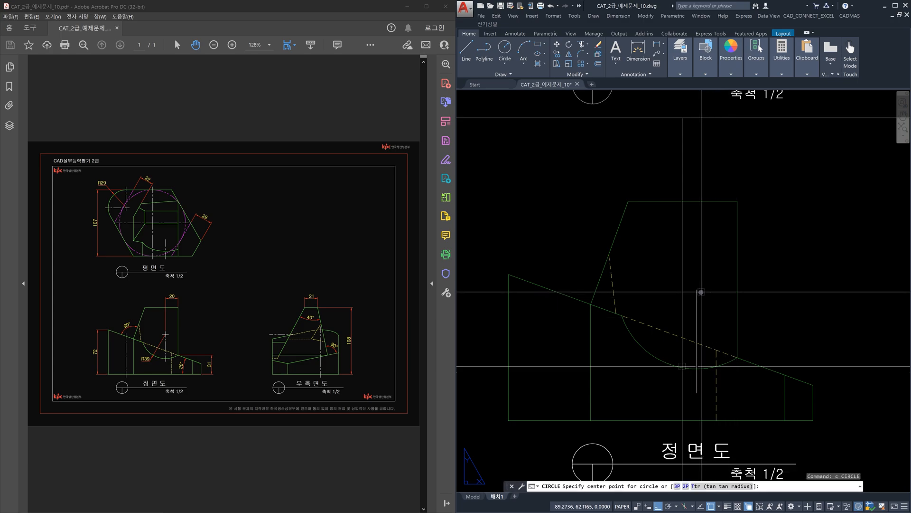
click(698, 291)
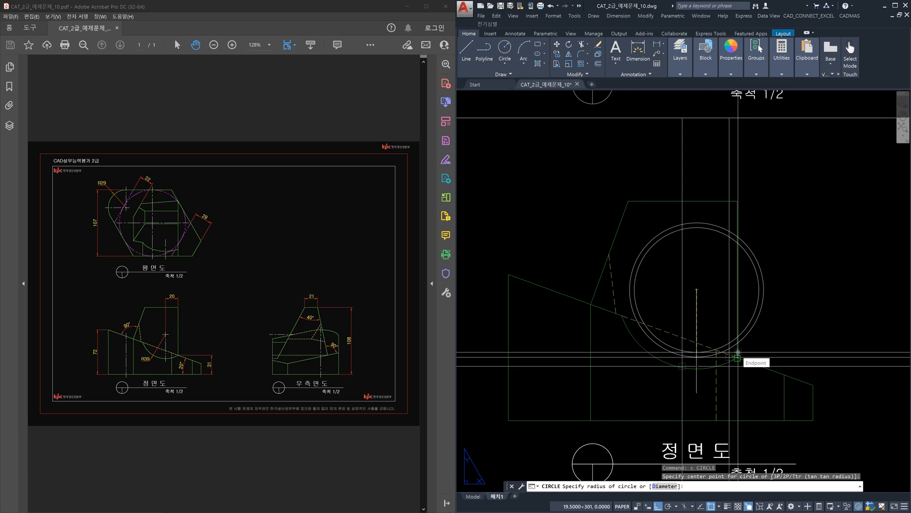
click(738, 354)
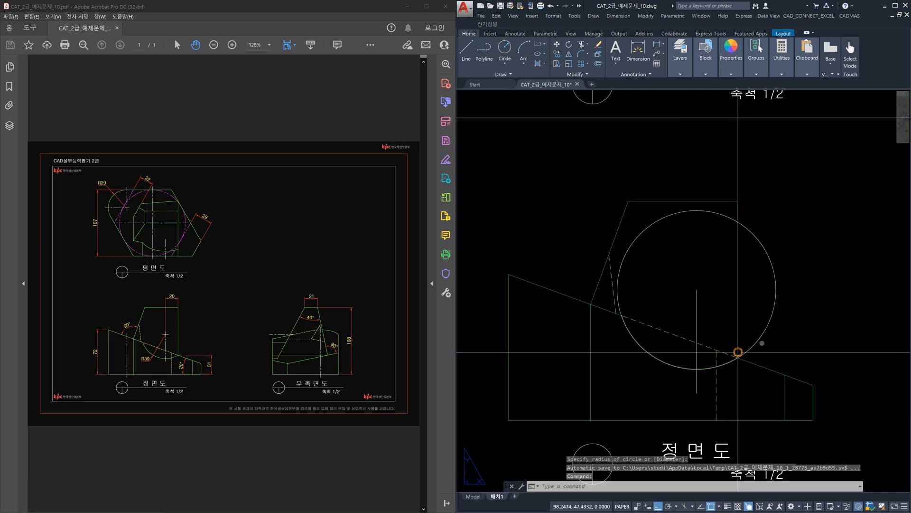
- Trim off the part of the vertical line below the helper circle and erase the circle
text(tr)
key(Return)
click(783, 335)
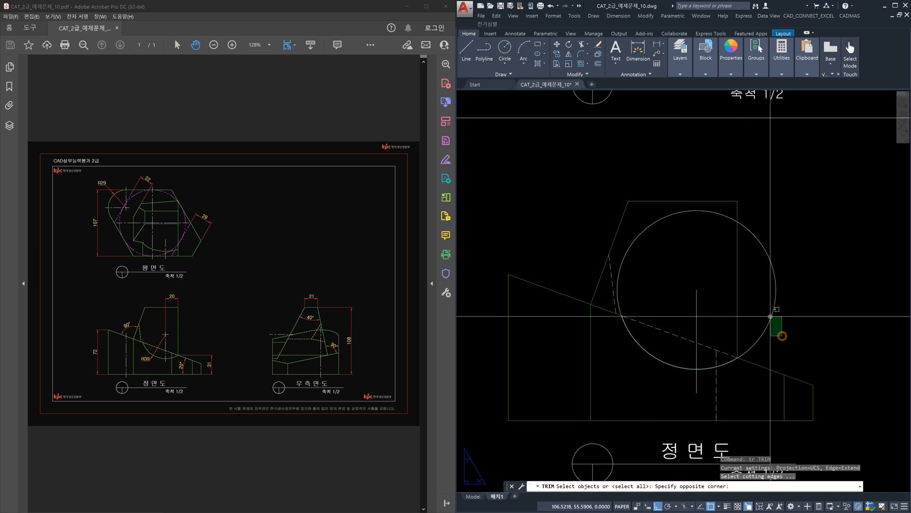
click(770, 316)
key(Return)
click(698, 383)
key(Escape)
click(760, 344)
key(Delete)
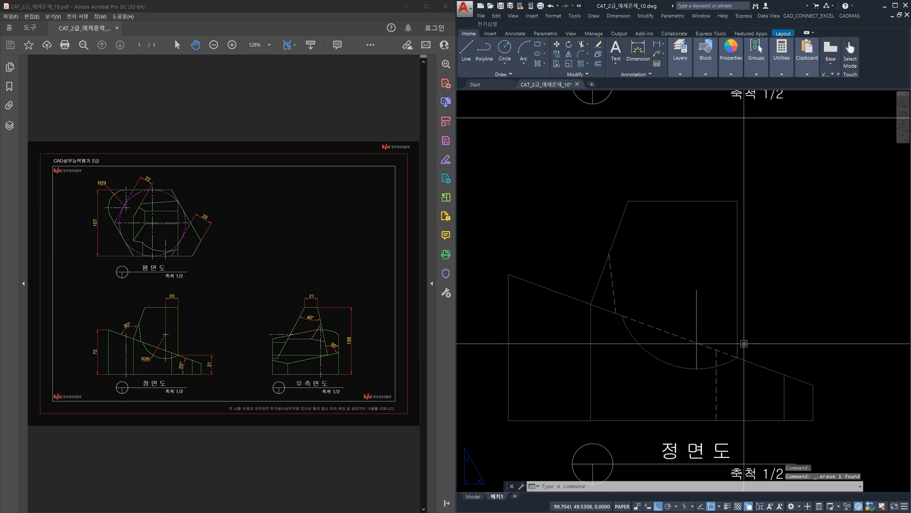
- Draw a 5-unit horizontal line to the right from the vertical line's upper end
text(l)
key(Return)
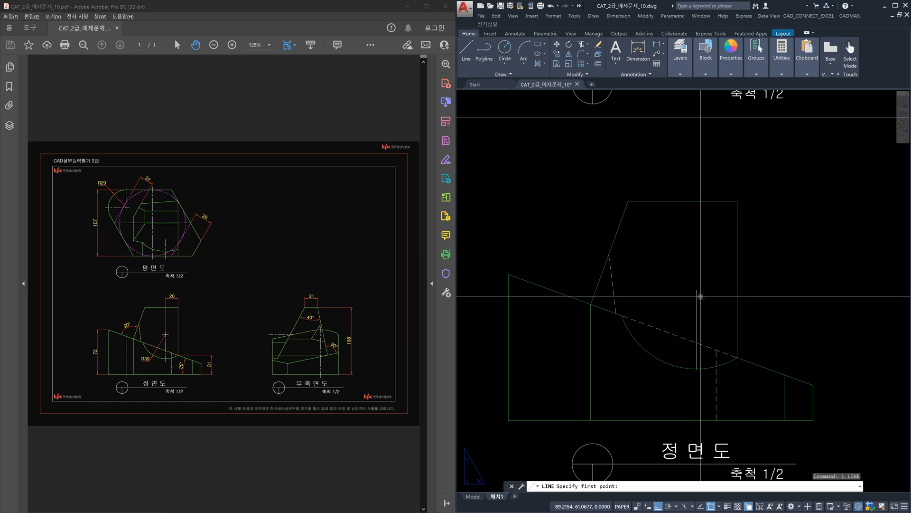
click(696, 290)
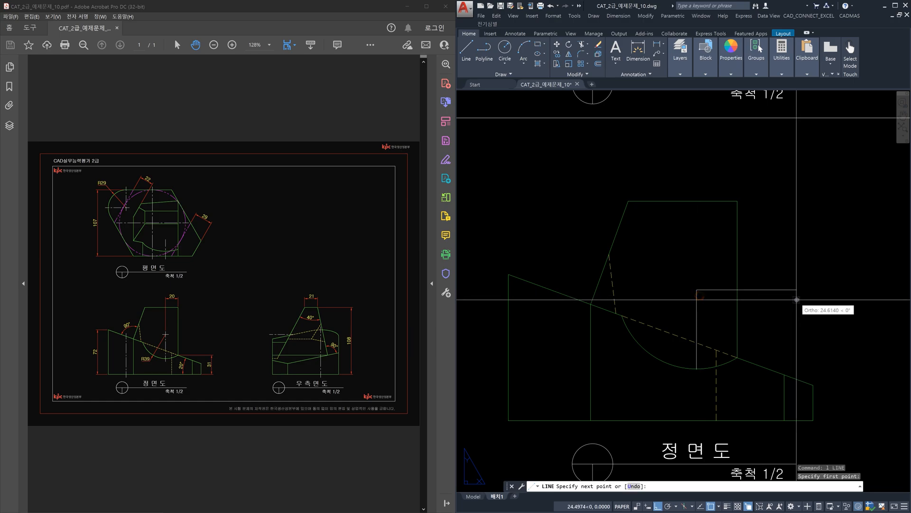
text(5)
key(Return)
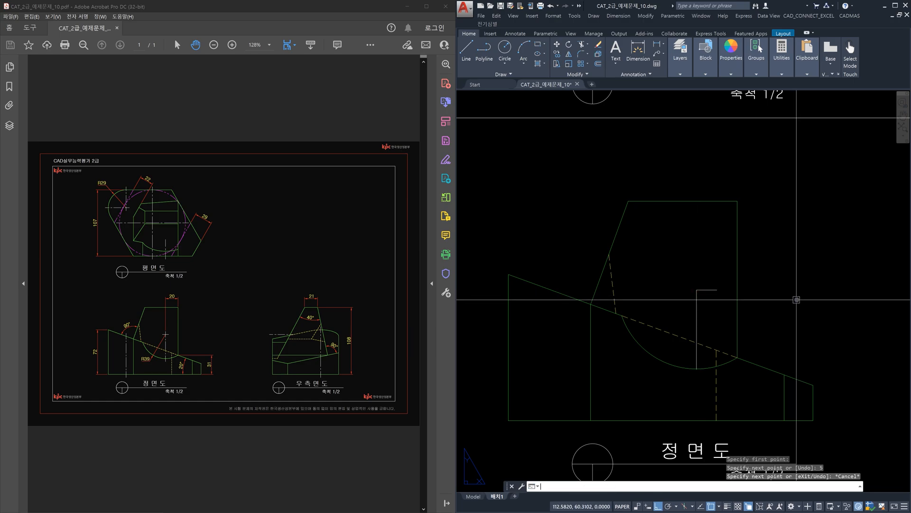
key(Escape)
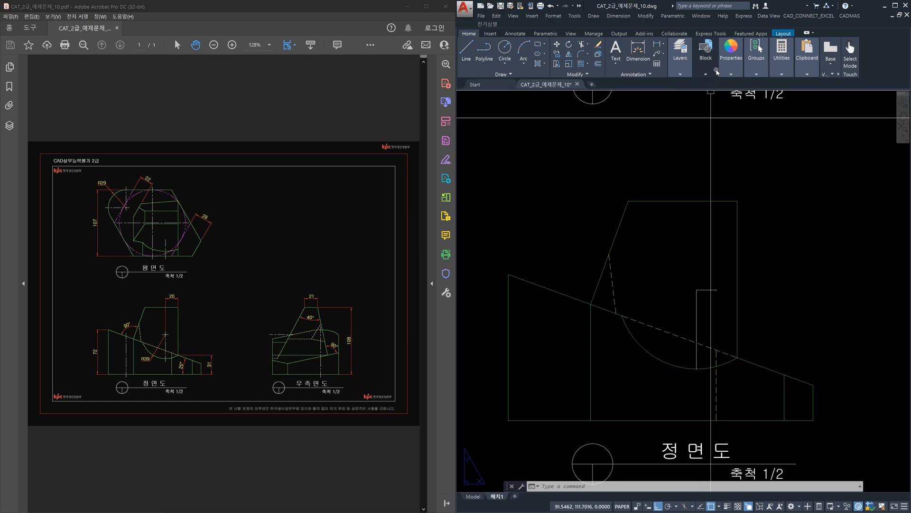
- Turn on the plan-view layers 평면도-CEN, 평면도-DIM, 평면도-HID, 평면도-PHA and 평면도-VIS
click(681, 76)
click(687, 85)
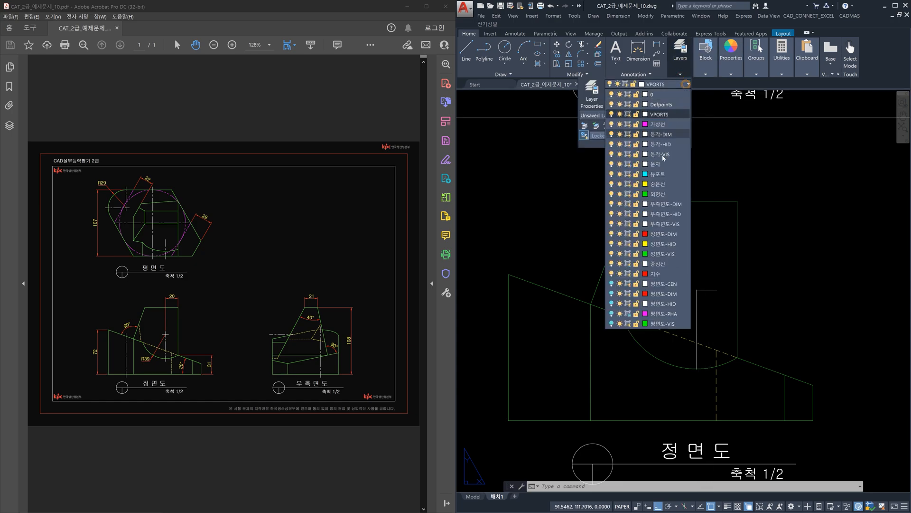
click(612, 284)
click(612, 294)
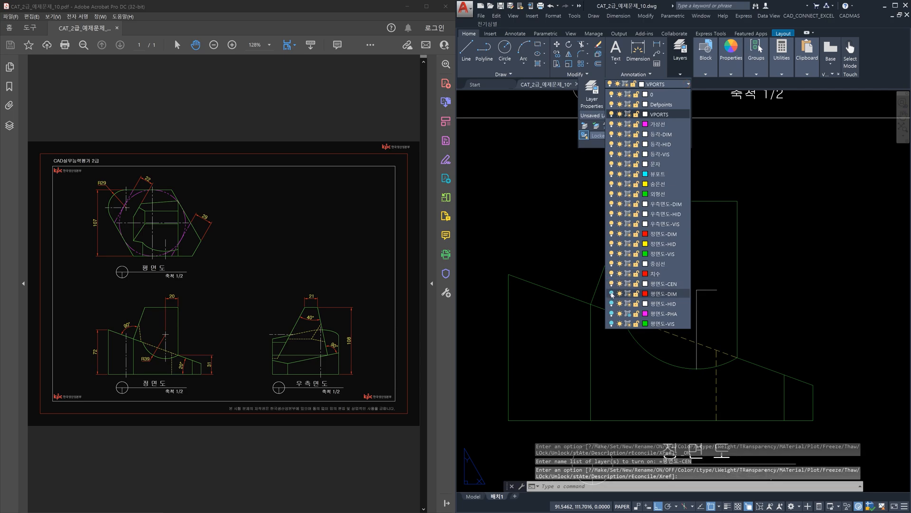
click(612, 303)
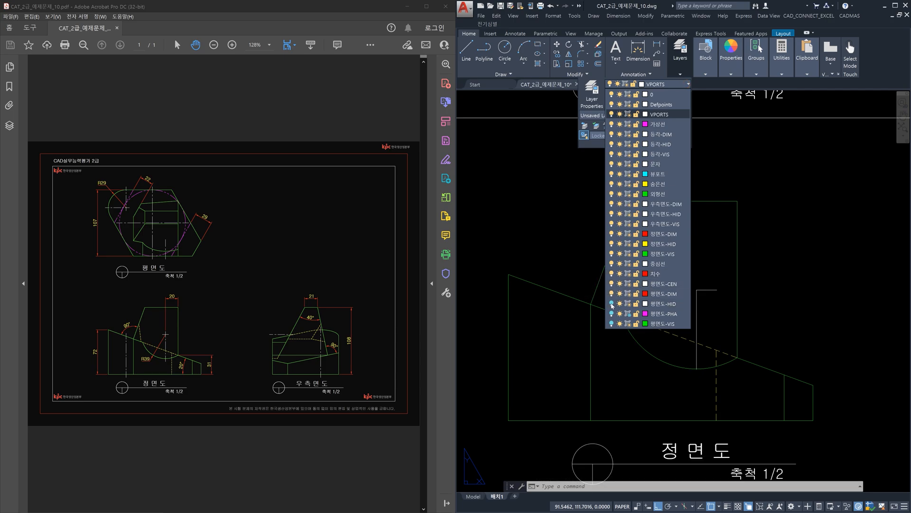
click(612, 314)
click(612, 323)
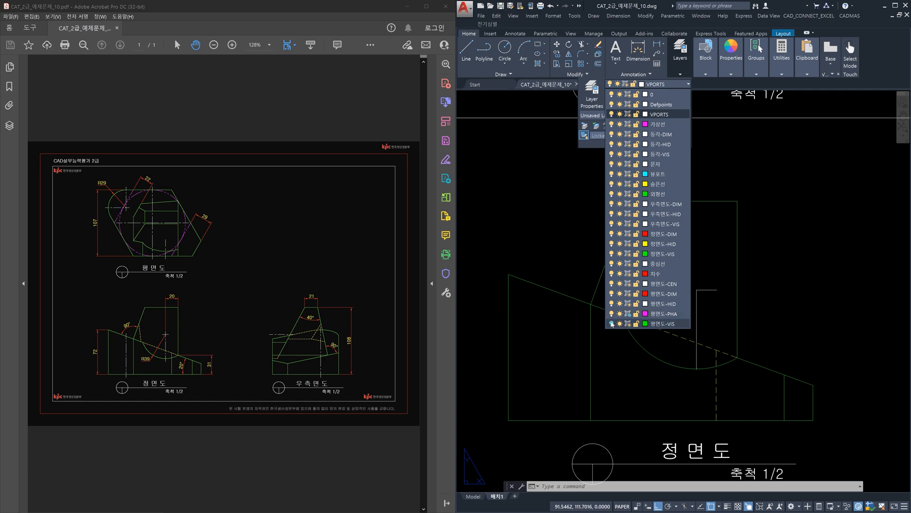
- Examine how the plan view's centre lines extend past its outline and compare them with the front-view centre lines
click(777, 237)
scroll(777, 237, down, 5)
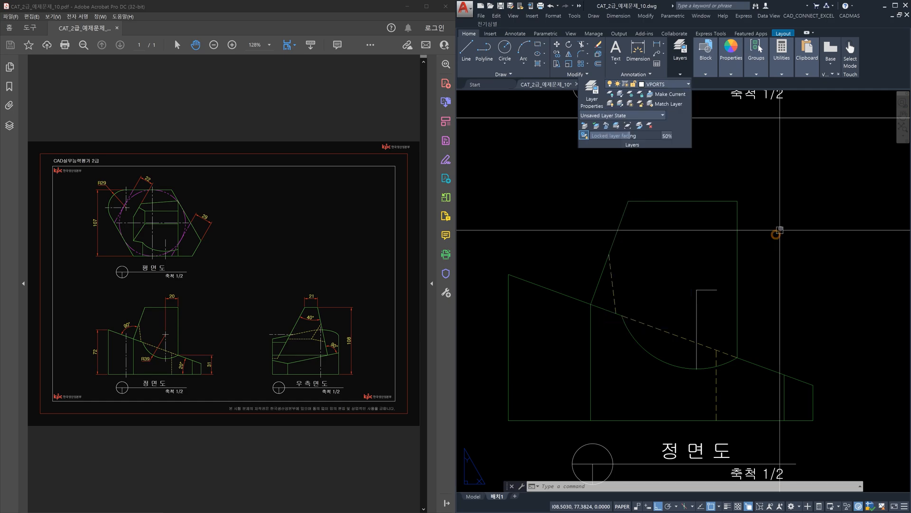
middle_drag(781, 191, 745, 278)
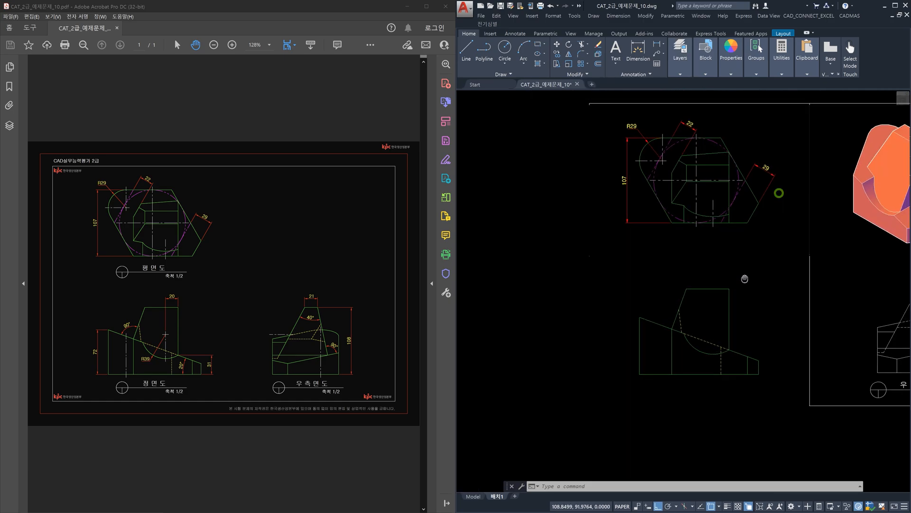
scroll(716, 244, up, 4)
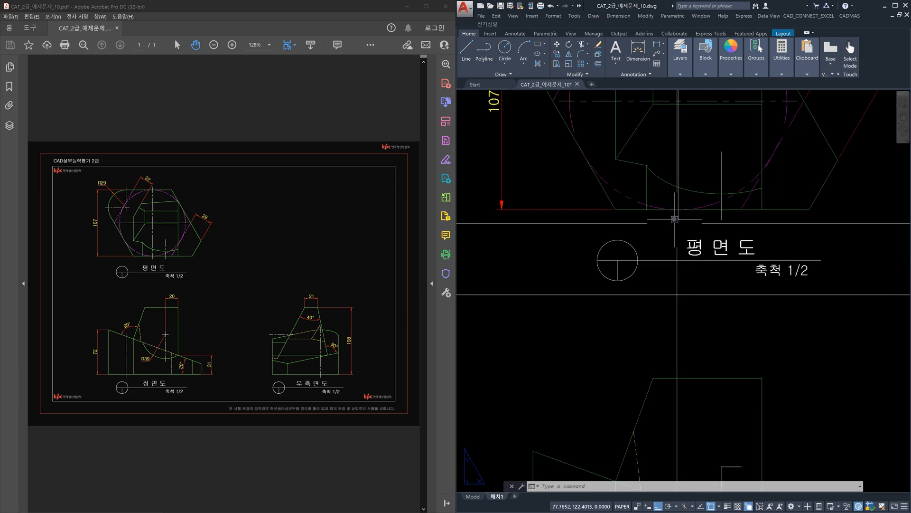
scroll(682, 216, up, 2)
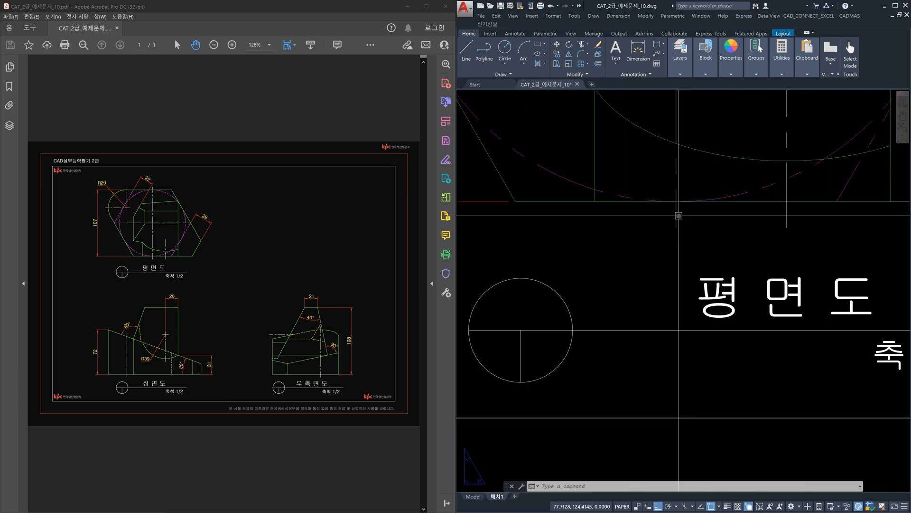
scroll(678, 219, down, 1)
scroll(679, 219, down, 2)
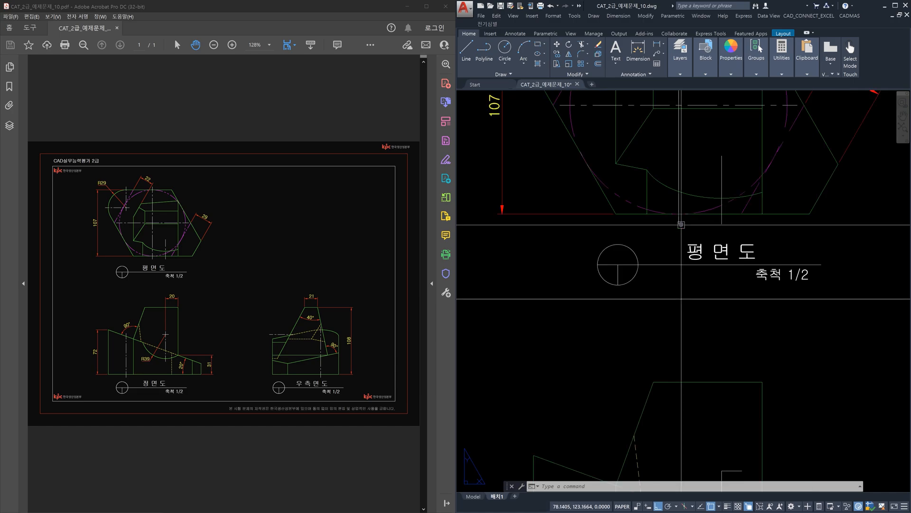
middle_drag(704, 260, 689, 211)
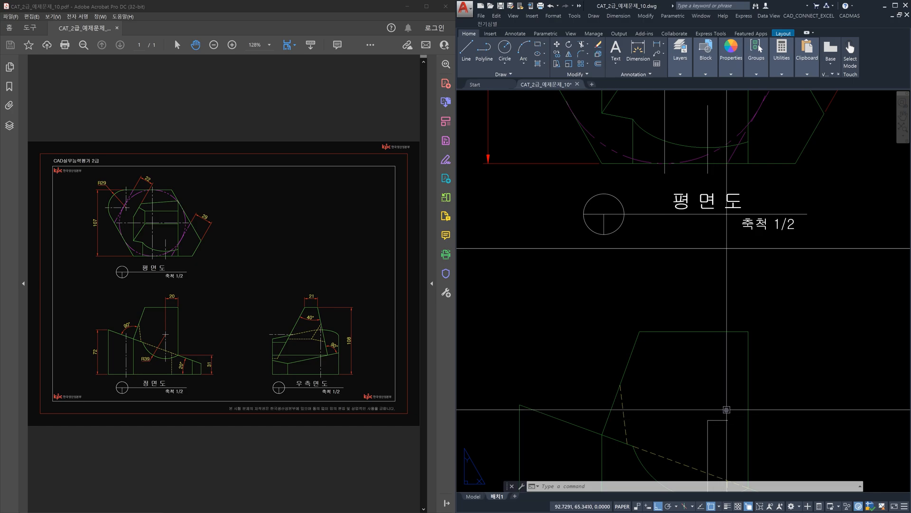
scroll(737, 285, down, 3)
scroll(753, 299, up, 1)
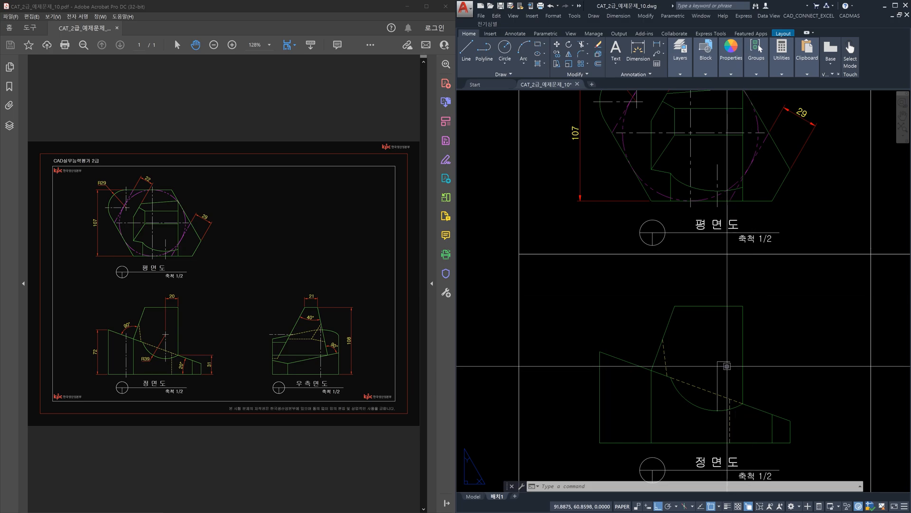
- Erase the short horizontal line at the front-view vertical line's upper end and redraw it 2.5 units long to the right
scroll(727, 366, up, 3)
scroll(722, 361, down, 5)
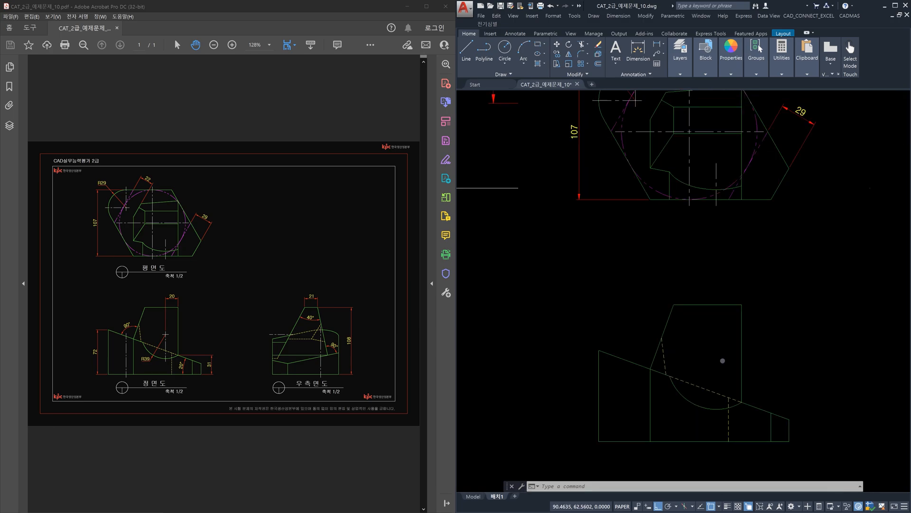
click(723, 359)
key(Delete)
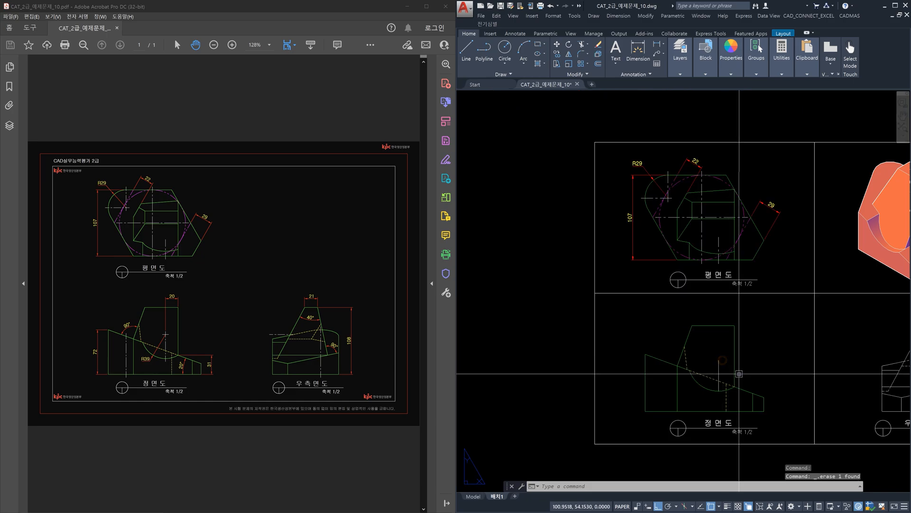
scroll(733, 313, up, 2)
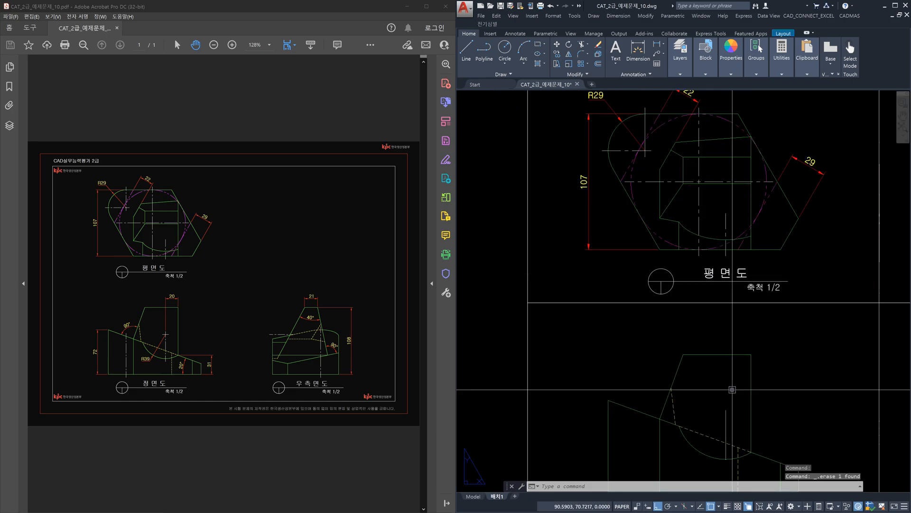
text(l)
key(Return)
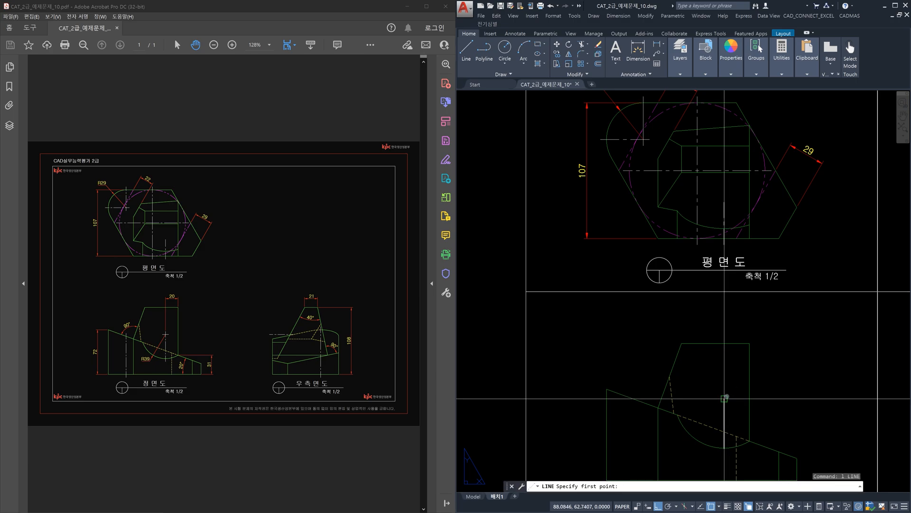
click(727, 397)
text(2.5)
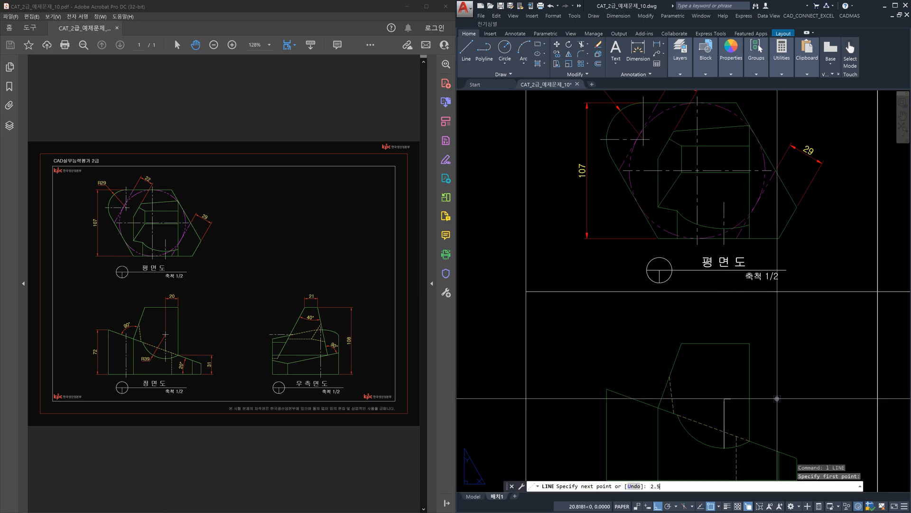
key(Return)
key(Escape)
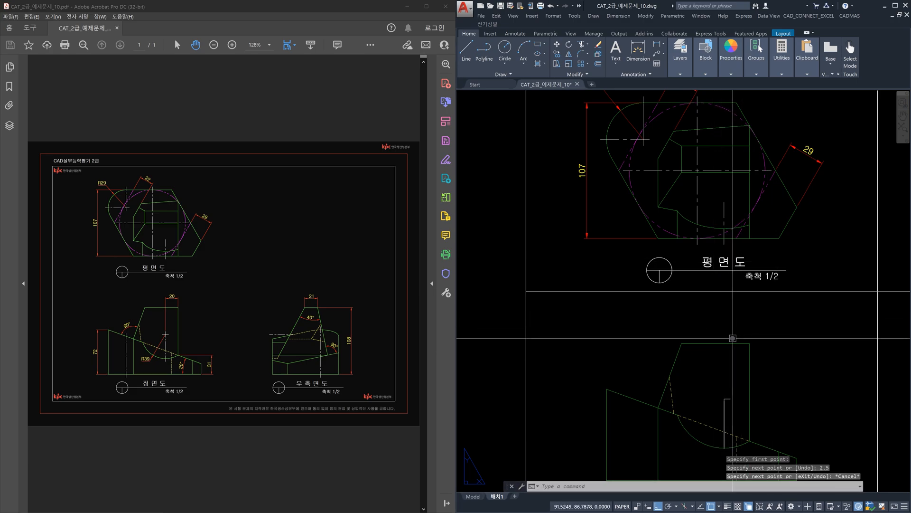
- Lengthen the horizontal line's left end and both ends of the vertical line by a delta of 2.5
middle_drag(733, 338, 729, 251)
scroll(711, 337, up, 4)
text(len)
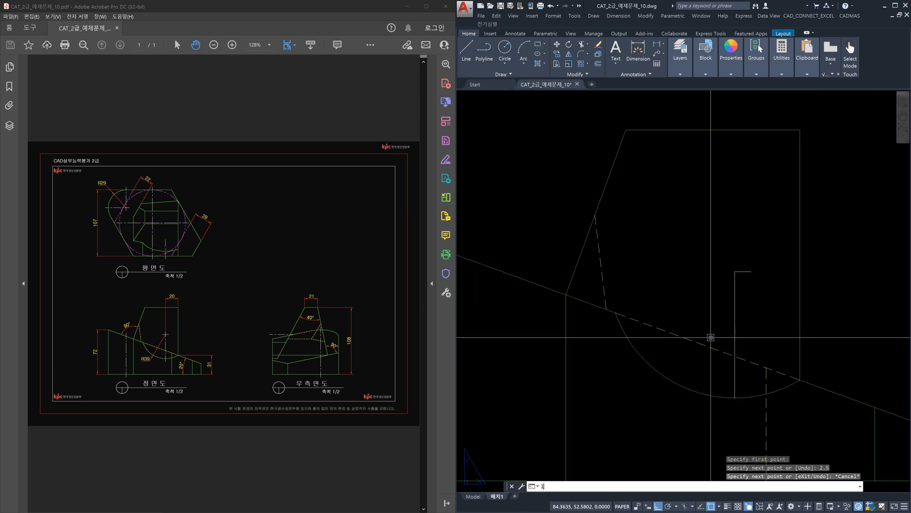
key(Return)
text(de)
key(Return)
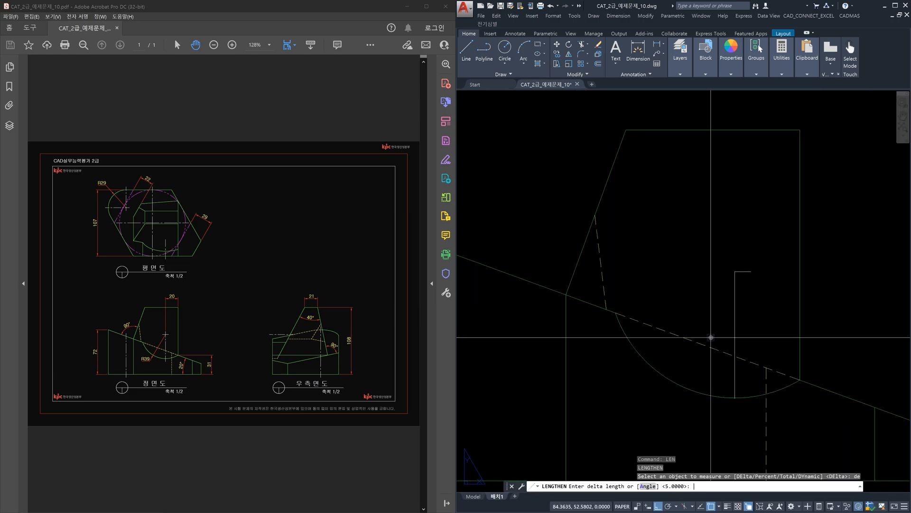
text(2.5)
key(Return)
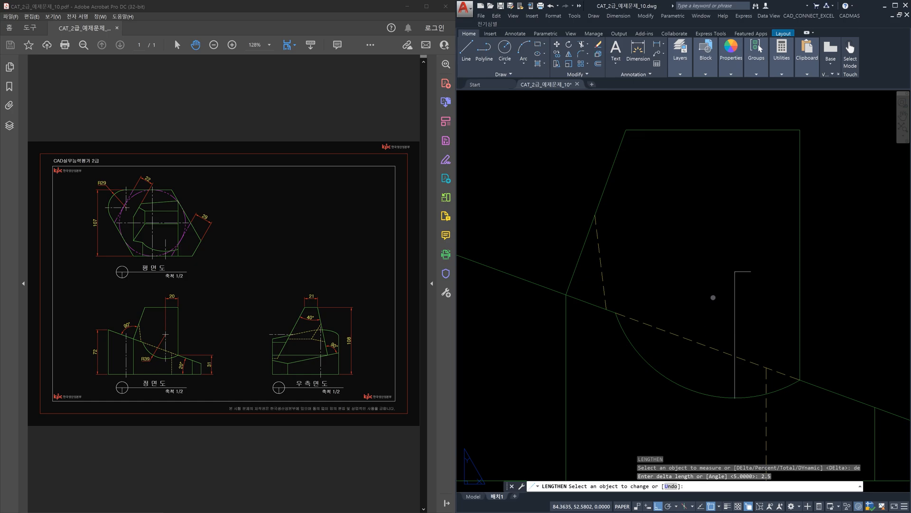
click(734, 315)
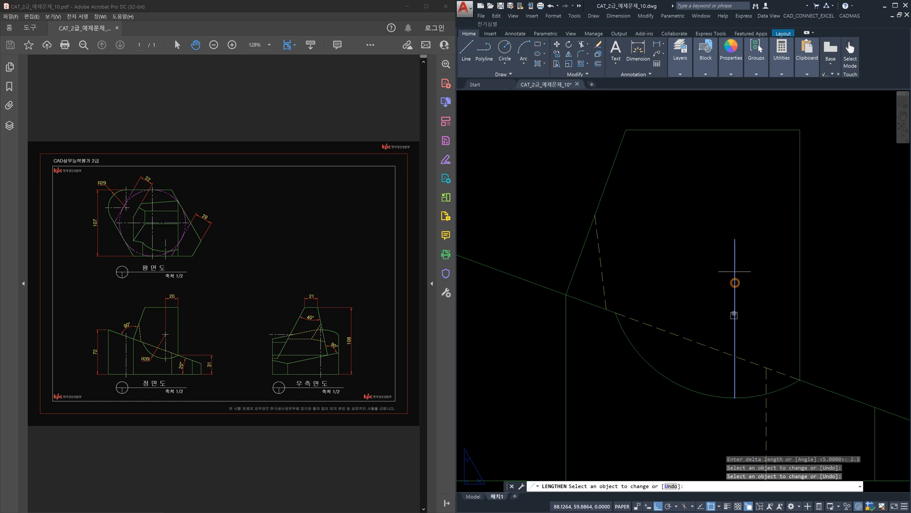
click(736, 366)
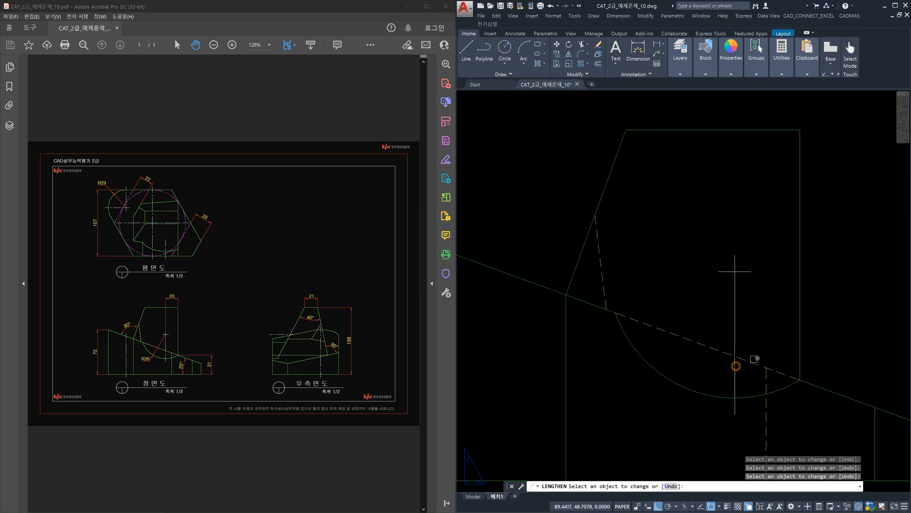
key(Escape)
scroll(791, 312, down, 4)
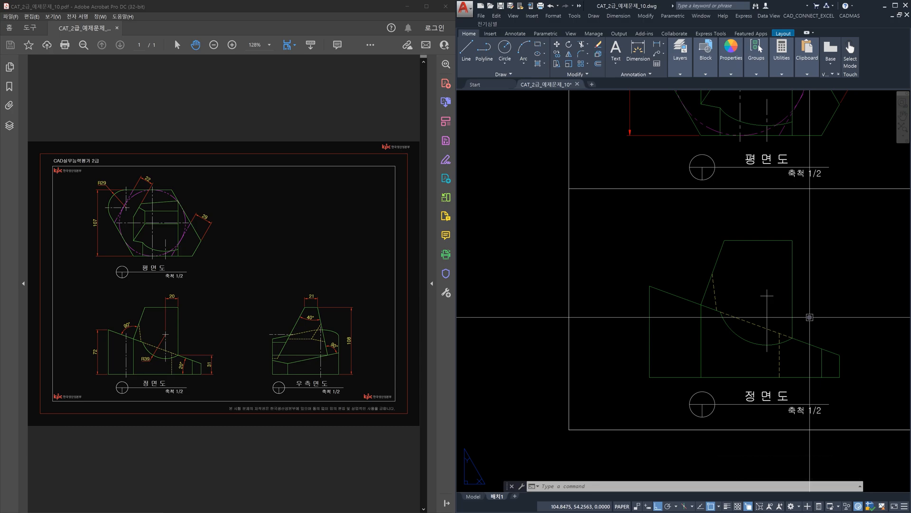
- Assign the two crossing lines at the front-view arc's centre to the layer 중심선
scroll(810, 317, down, 2)
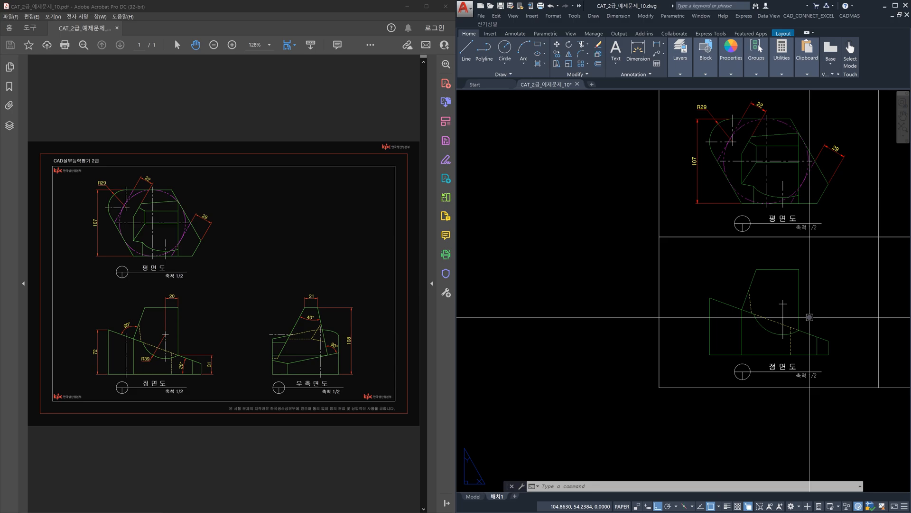
middle_drag(811, 318, 685, 338)
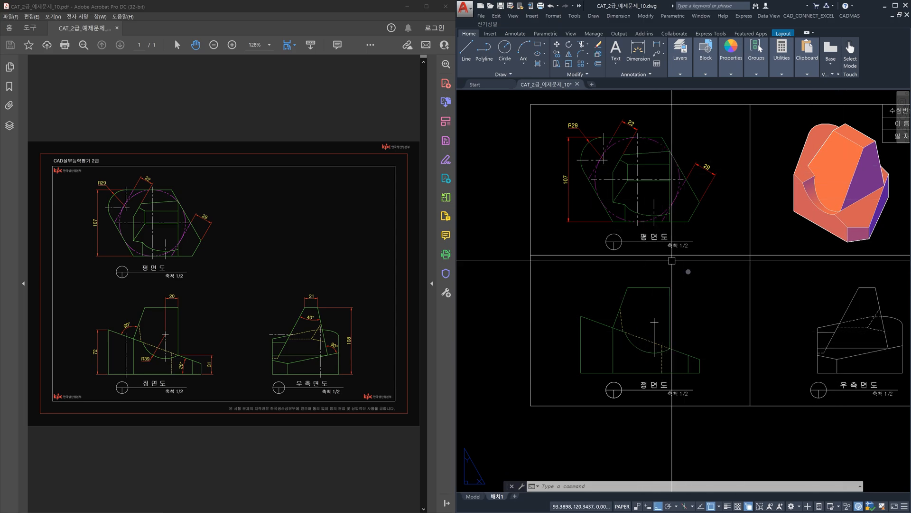
scroll(664, 323, up, 2)
click(659, 328)
click(622, 305)
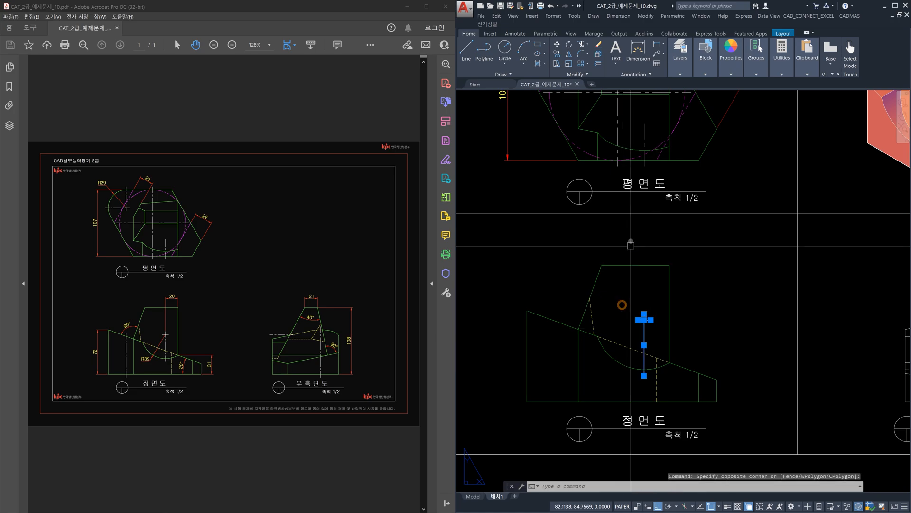
click(681, 75)
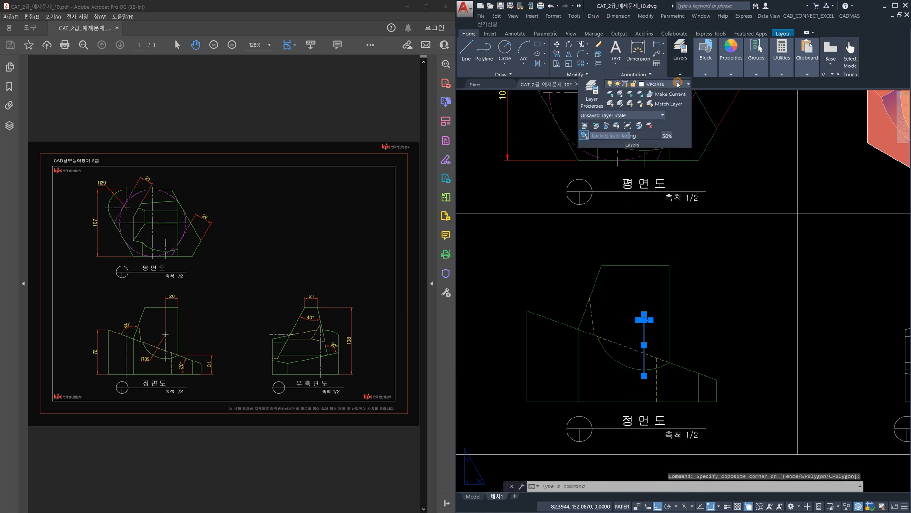
click(678, 84)
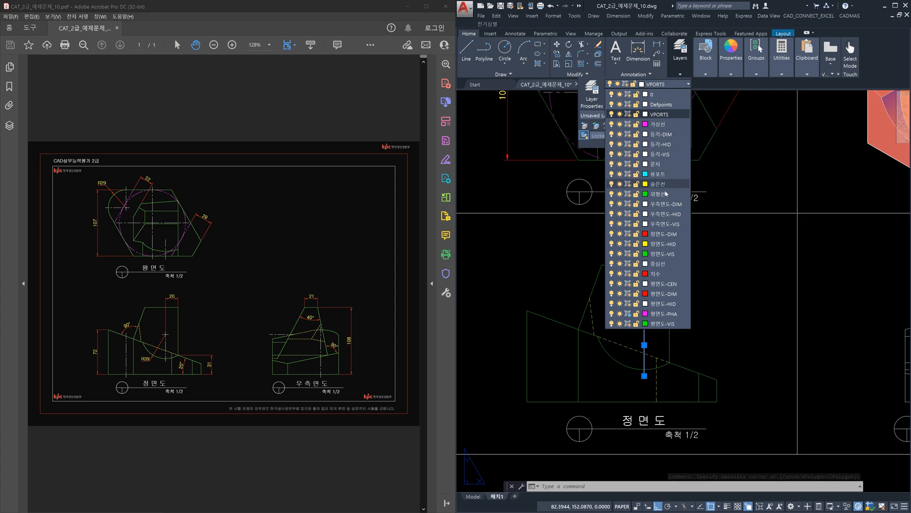
click(658, 263)
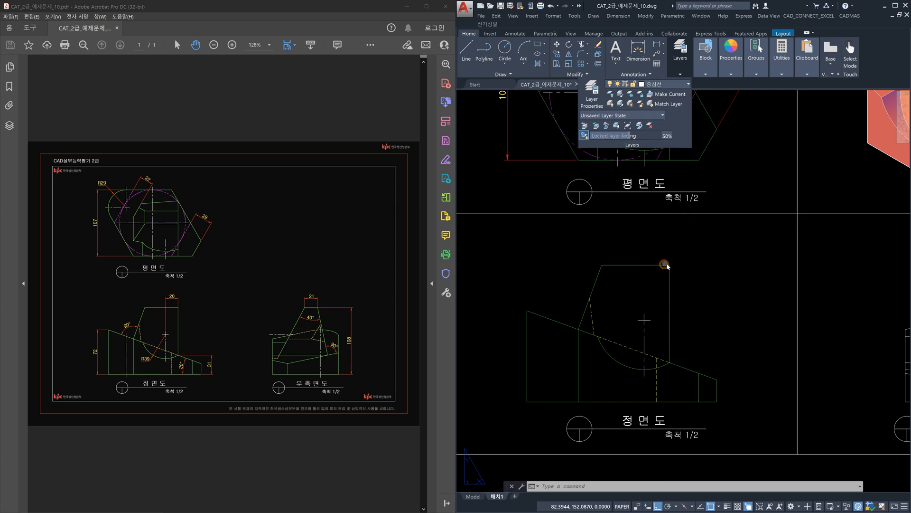
click(733, 279)
key(Escape)
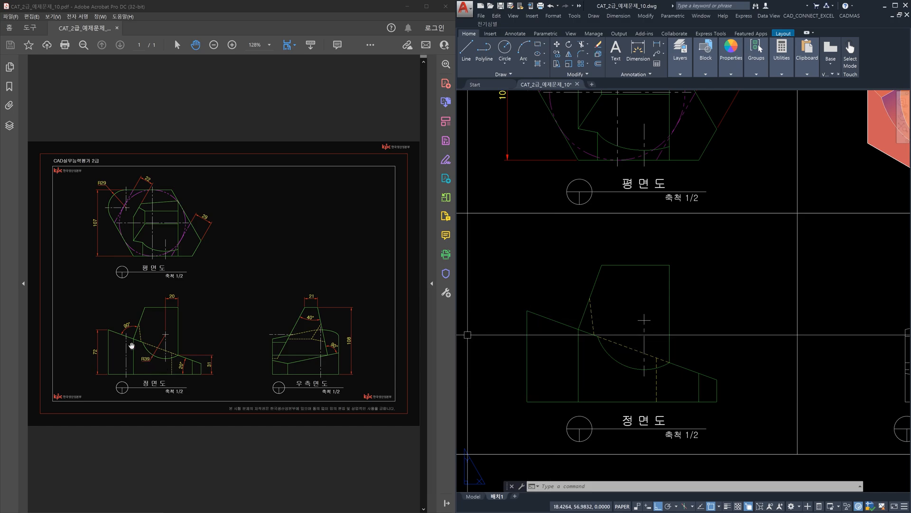
- Draw a vertical construction line through the centre of the plan view's R29 arc, running down through the front view
scroll(573, 251, down, 2)
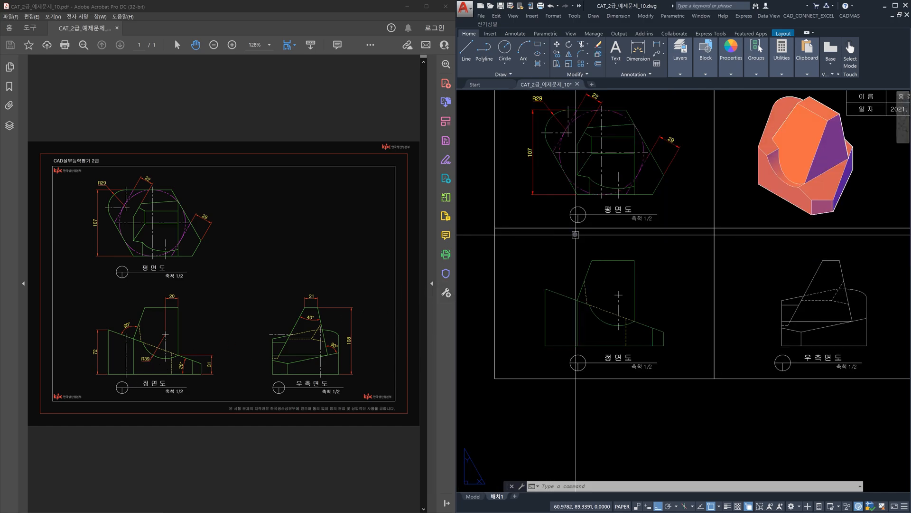
middle_drag(575, 236, 572, 261)
key(Escape)
key(Escape)
key(Escape)
text(x)
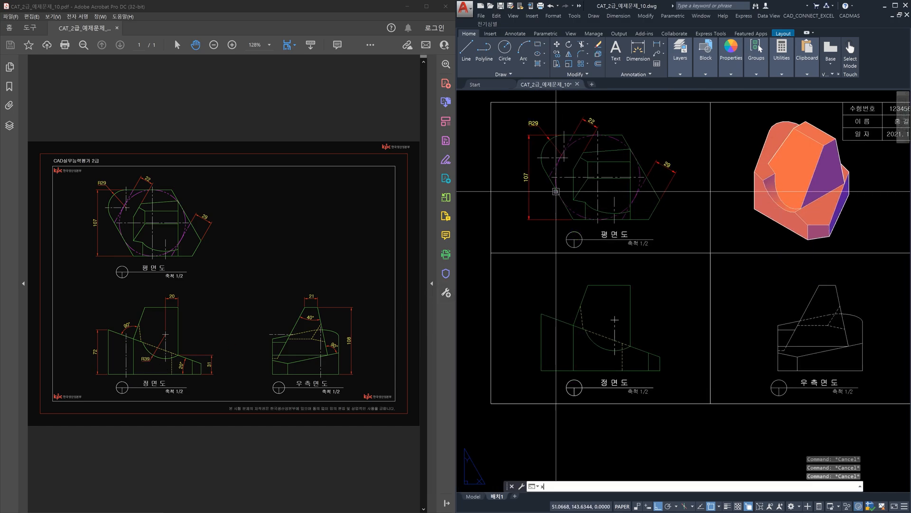
text(l)
key(Return)
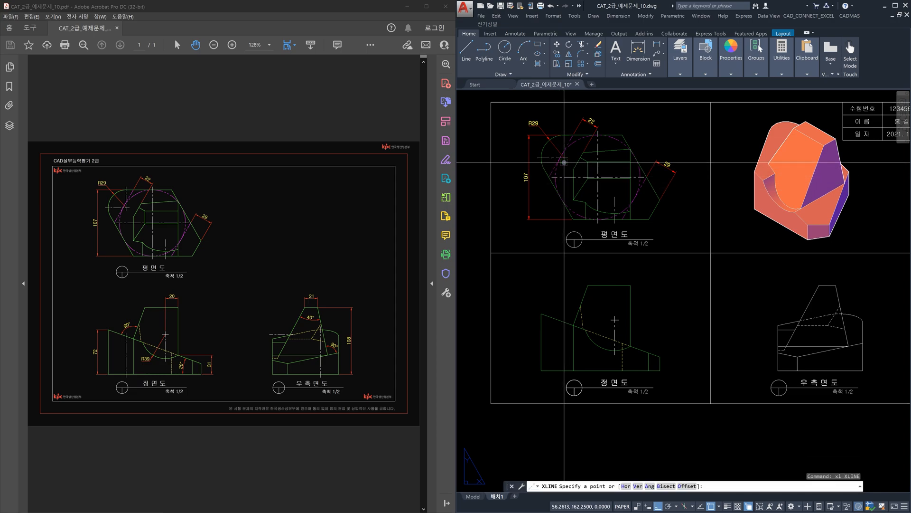
click(564, 163)
click(572, 282)
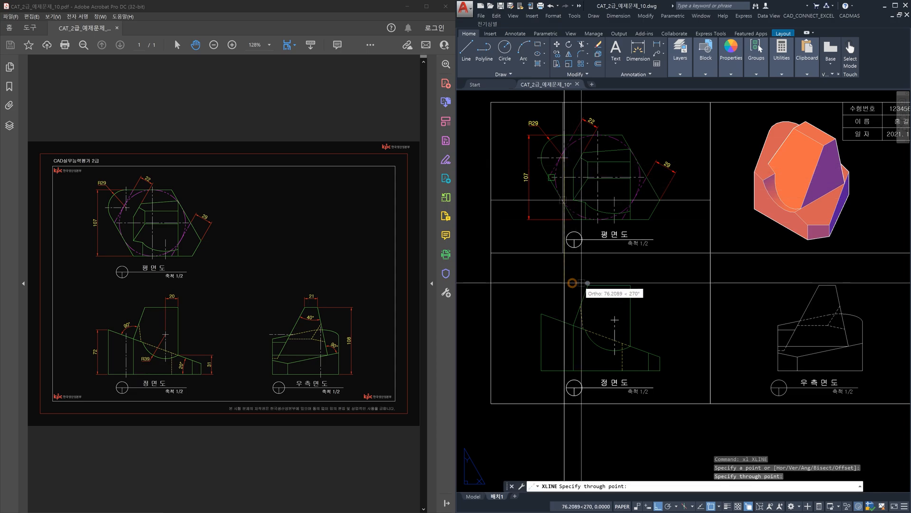
key(Escape)
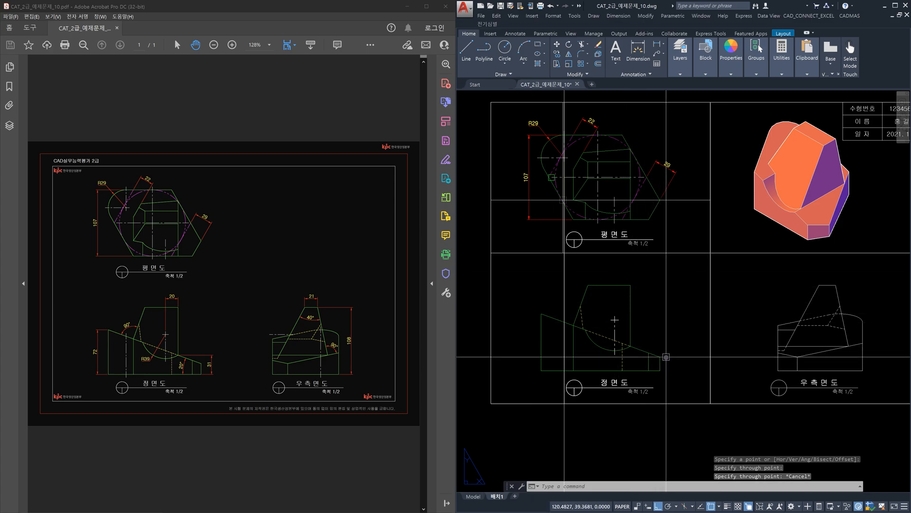
text(l)
key(Return)
key(Escape)
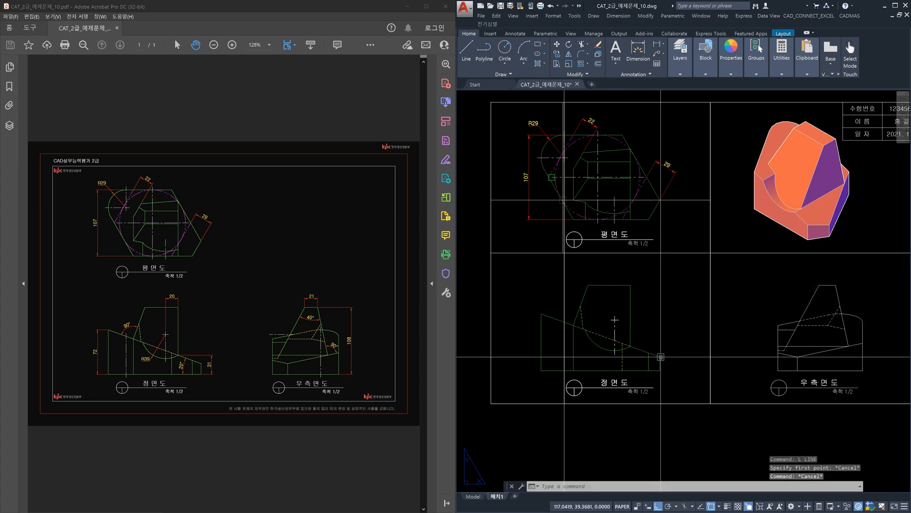
click(556, 327)
key(Escape)
key(Escape)
key(Escape)
text(tr)
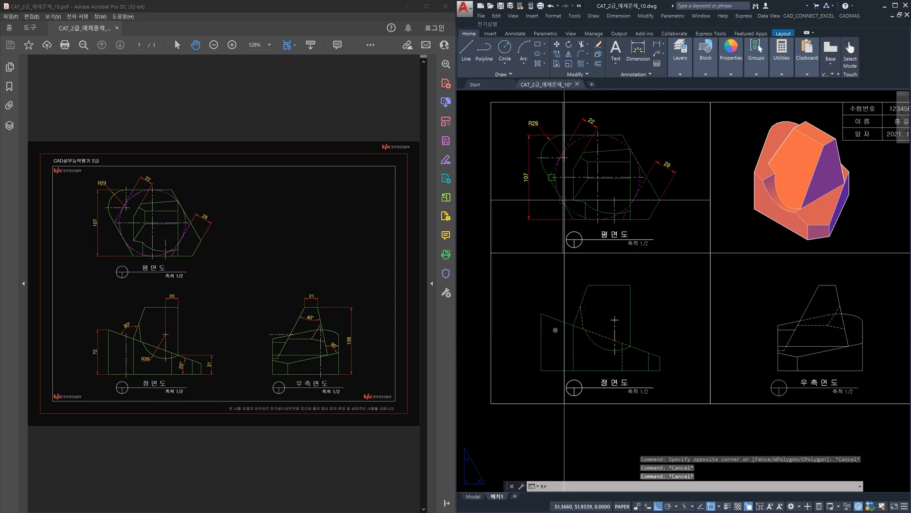
key(space)
click(554, 319)
click(554, 319)
key(Escape)
key(Escape)
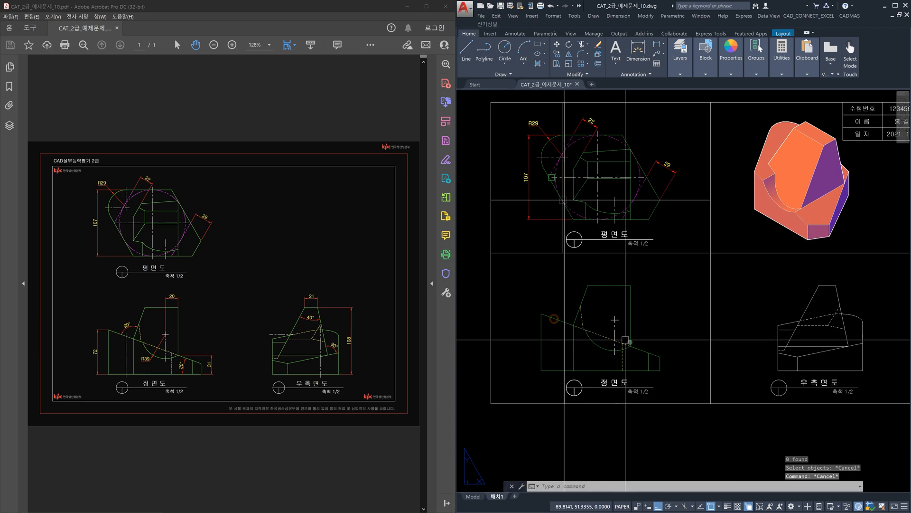
- Draw two construction lines in the front view, one along the sloped edge and one along the bottom edge
text(xl)
key(space)
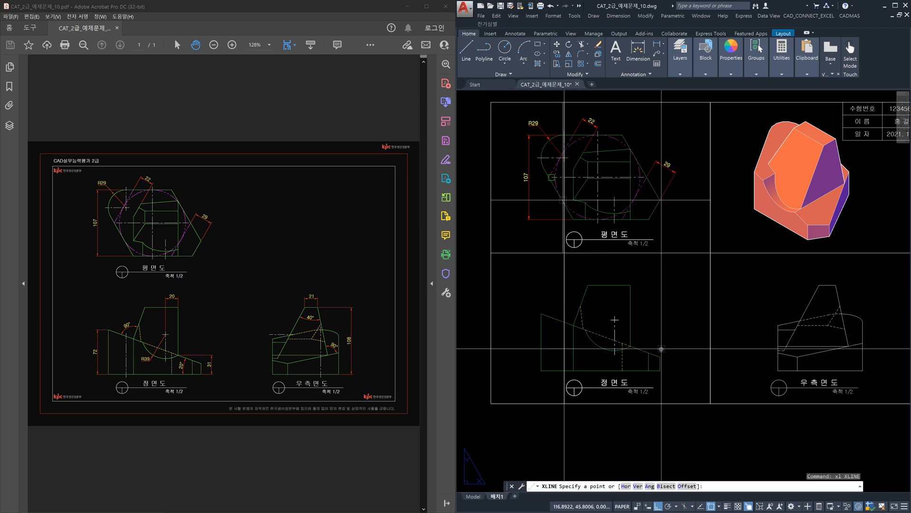
click(660, 356)
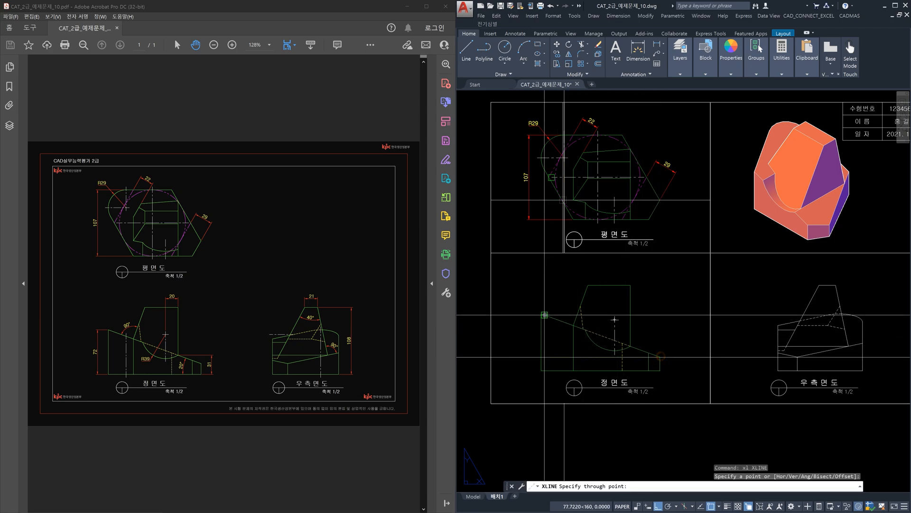
click(541, 314)
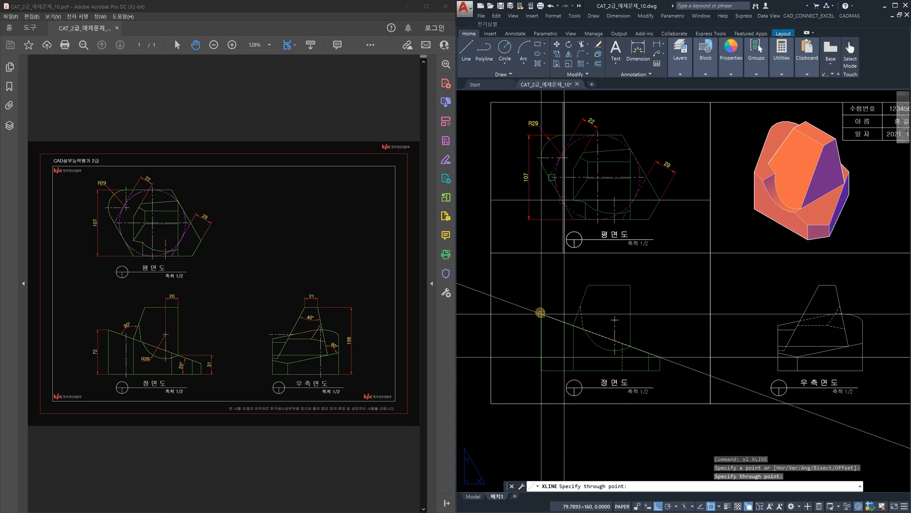
key(space)
key(space)
click(544, 362)
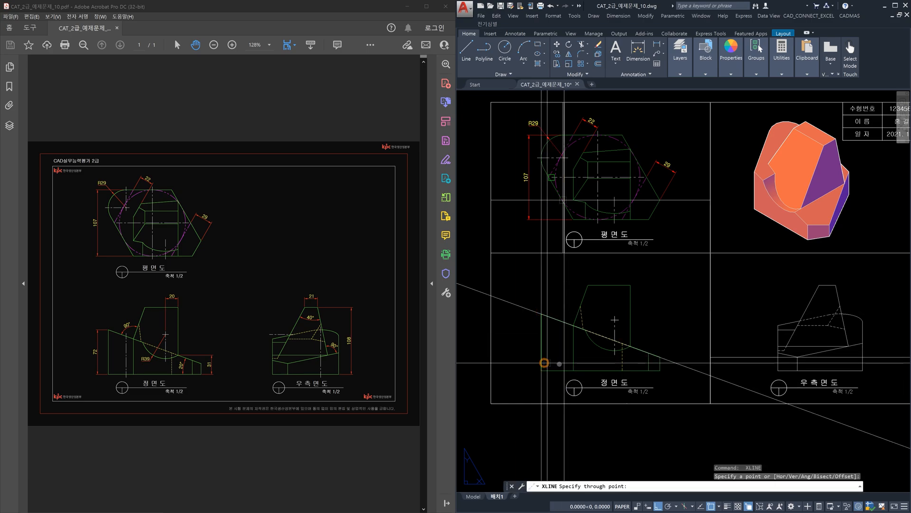
click(661, 370)
key(Escape)
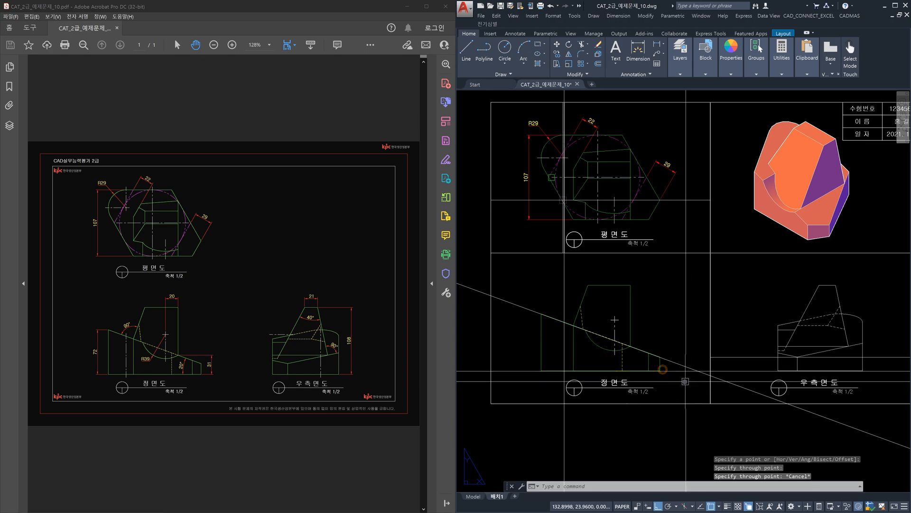
- Trim the vertical construction line above the sloped construction line and below the bottom one
text(tr)
key(Return)
click(684, 381)
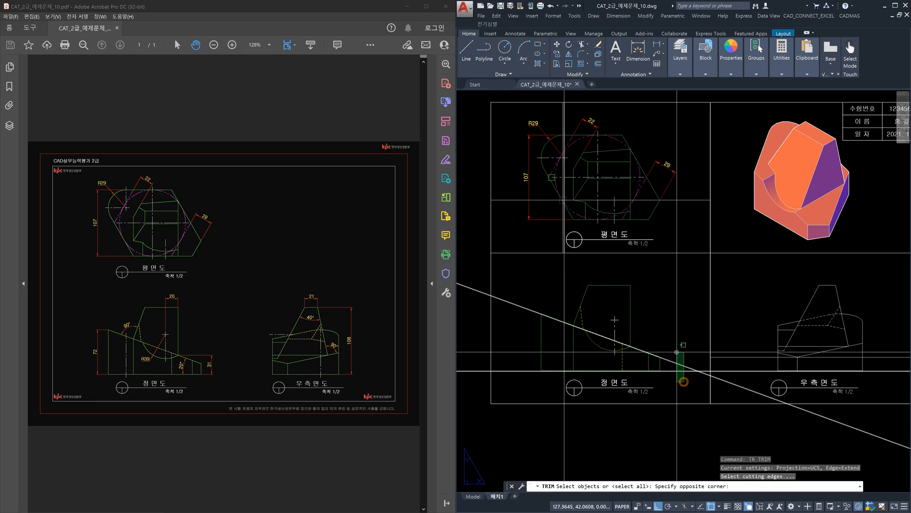
click(677, 351)
key(Return)
click(568, 304)
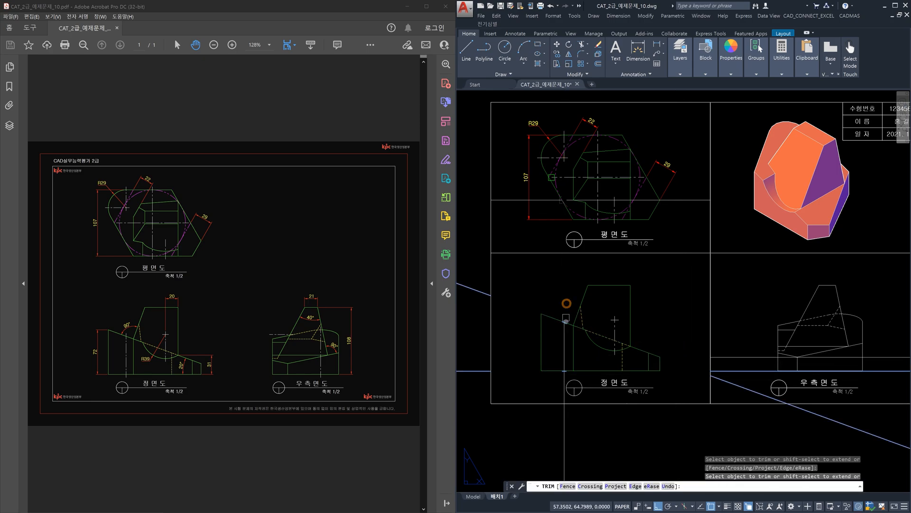
key(Escape)
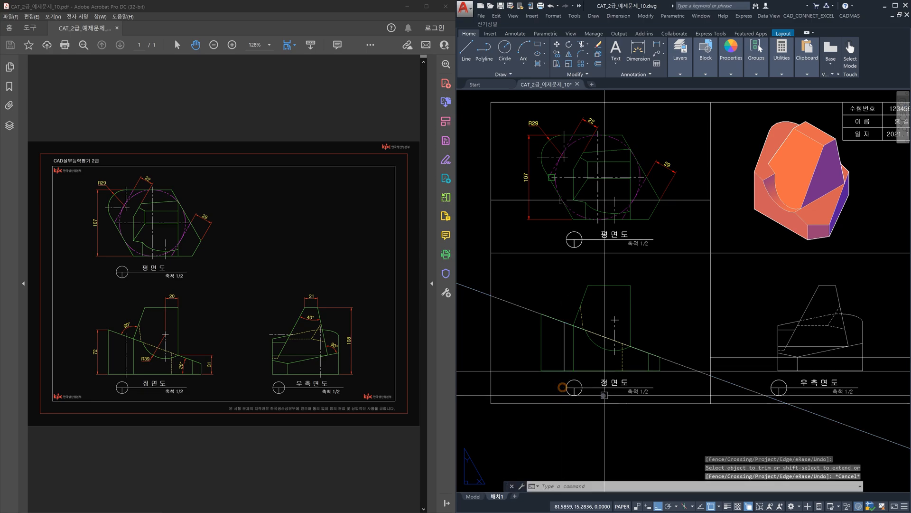
- Erase the sloped and horizontal construction lines from the front view
click(690, 378)
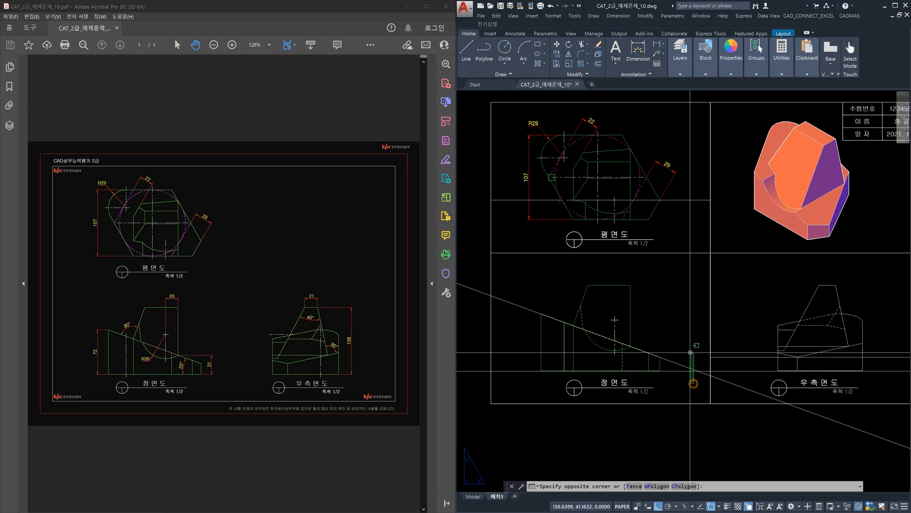
click(687, 350)
key(Delete)
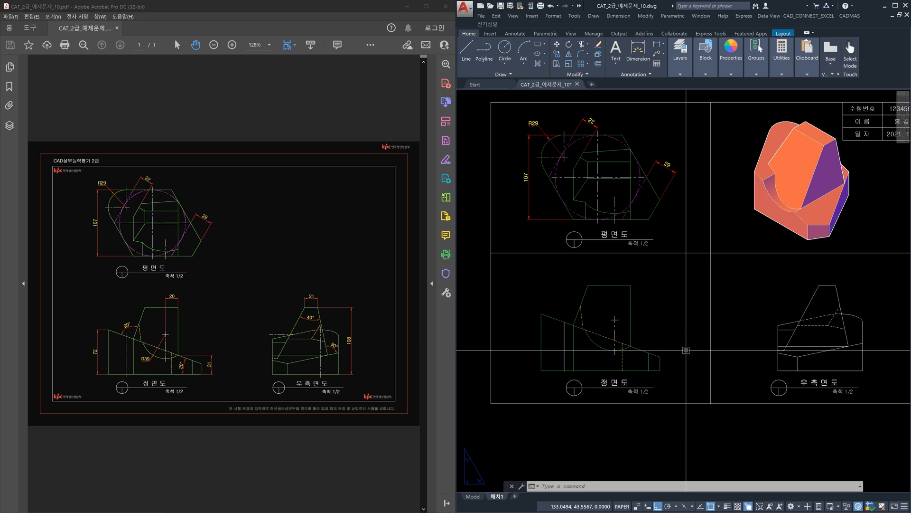
- Lengthen both ends of the trimmed vertical line in the front view by a delta of 2.5
text(1)
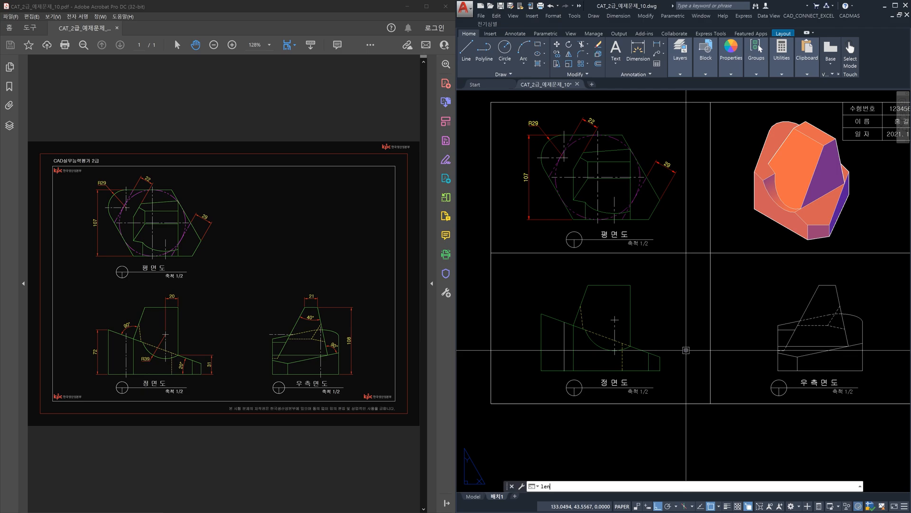
text(en)
key(Return)
text(de)
key(Return)
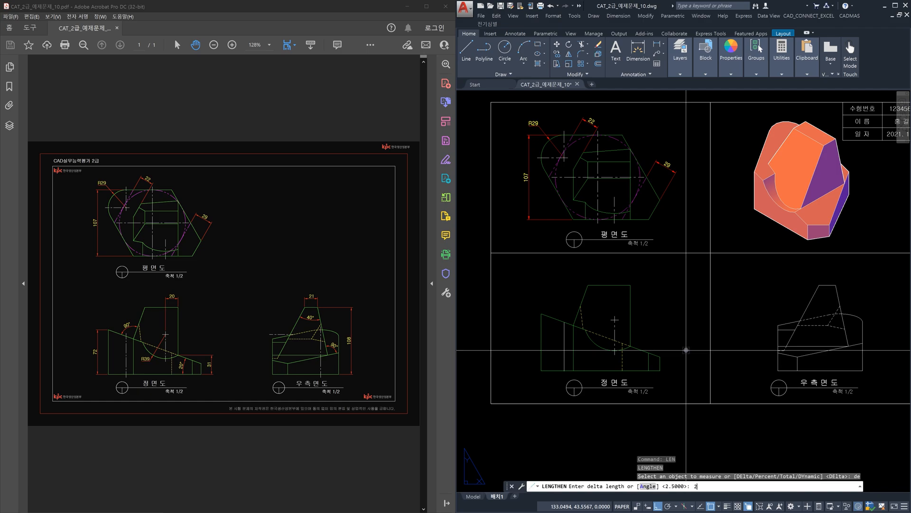
key(Return)
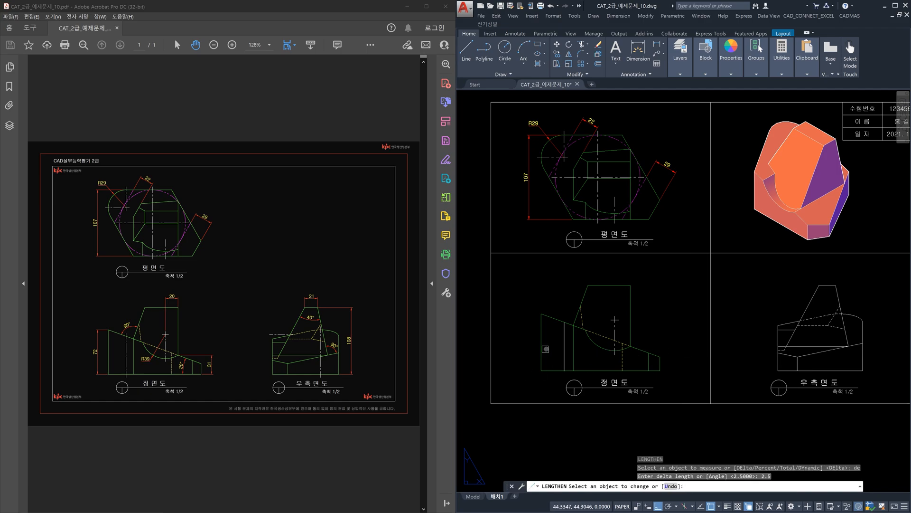
click(565, 333)
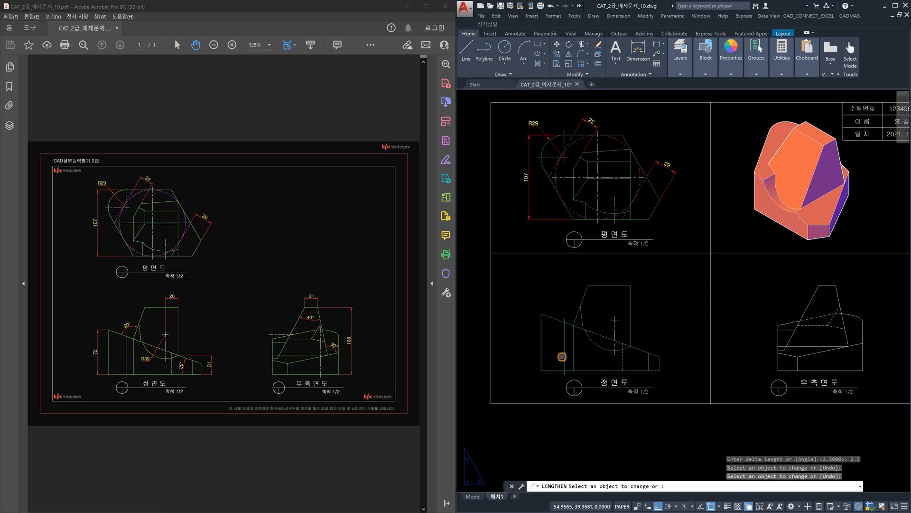
key(Escape)
- Match the new vertical line's properties to the existing centre line at the front-view arc's centre
text(ma)
key(Return)
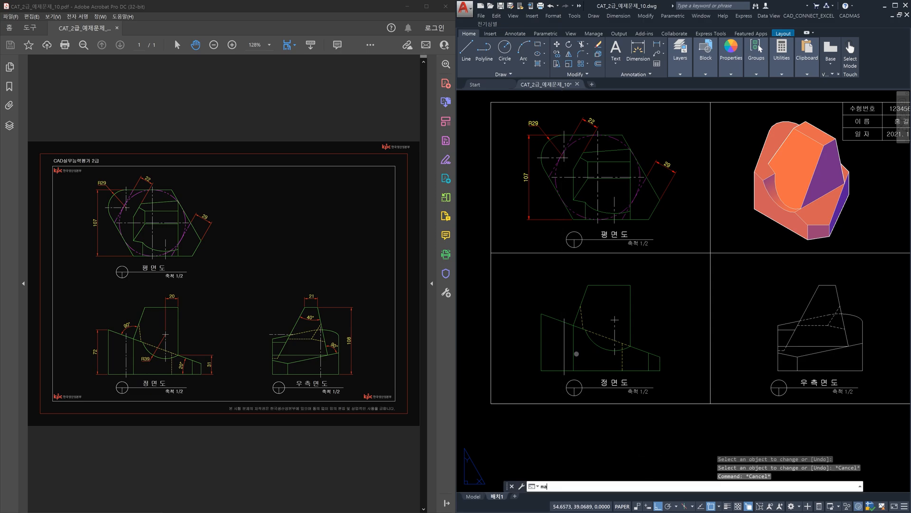
click(617, 328)
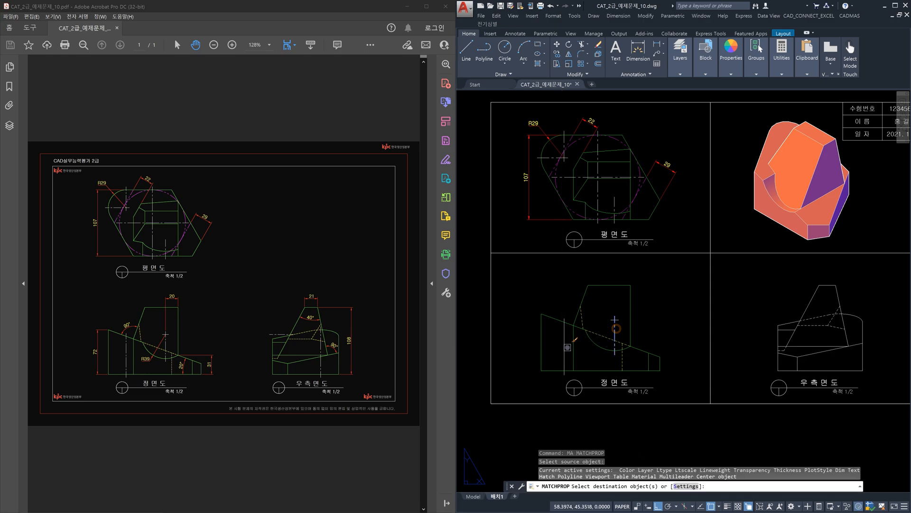
click(565, 346)
key(Escape)
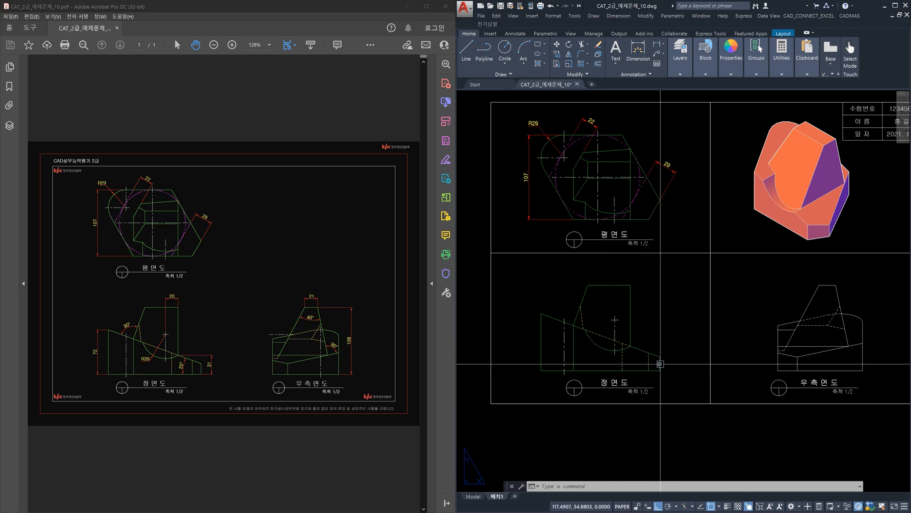
- Try moving the front-view and right-side-view viewports straight up together without their annotations, and undo the move
text(d: )
text(m)
key(Return)
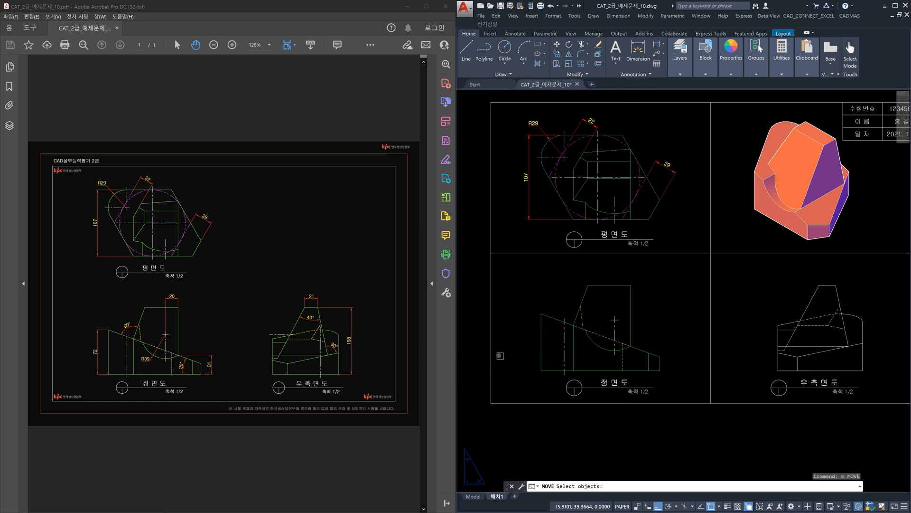
click(490, 348)
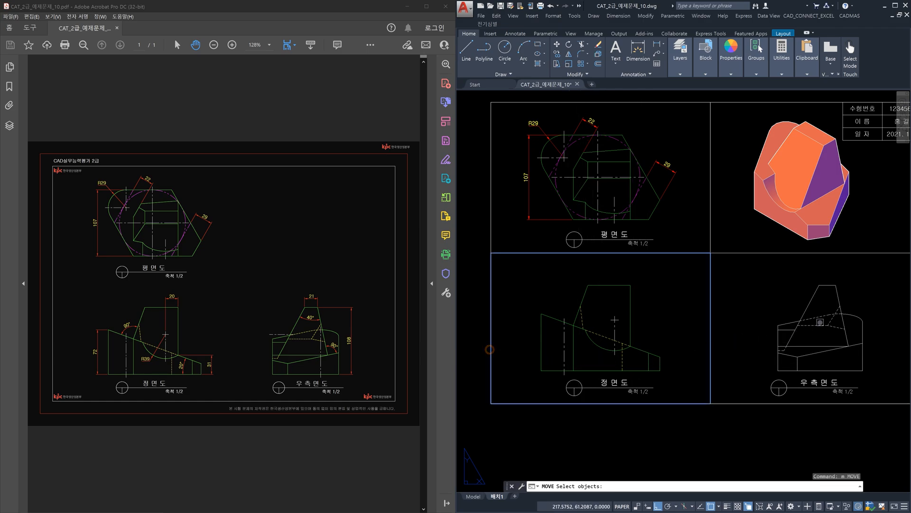
middle_drag(849, 339, 795, 346)
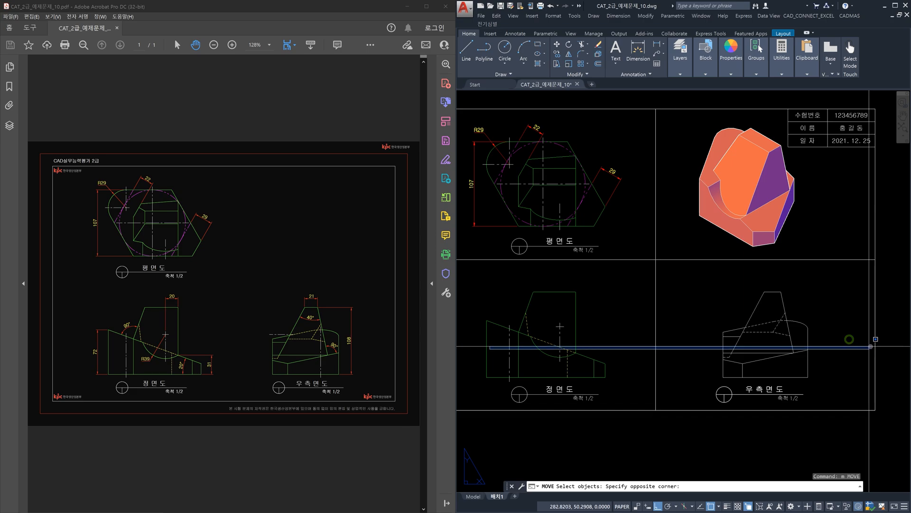
click(620, 343)
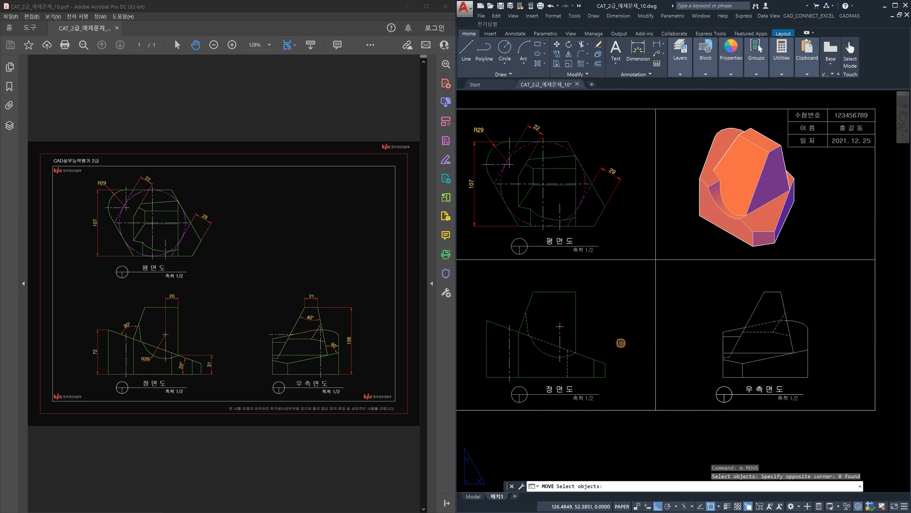
scroll(621, 343, down, 2)
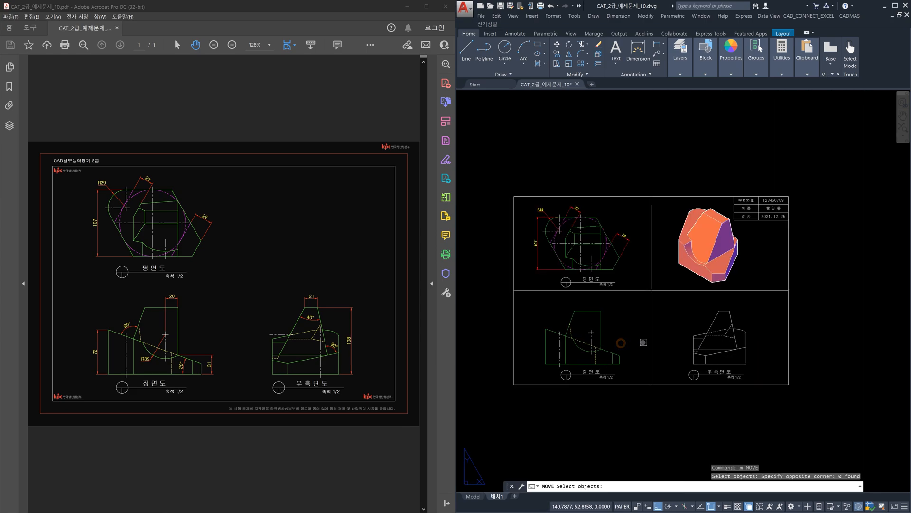
click(513, 339)
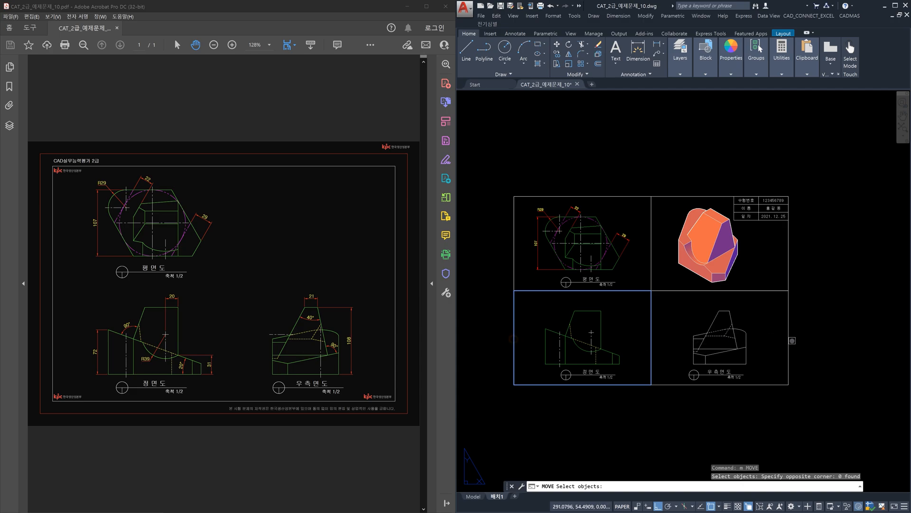
click(789, 340)
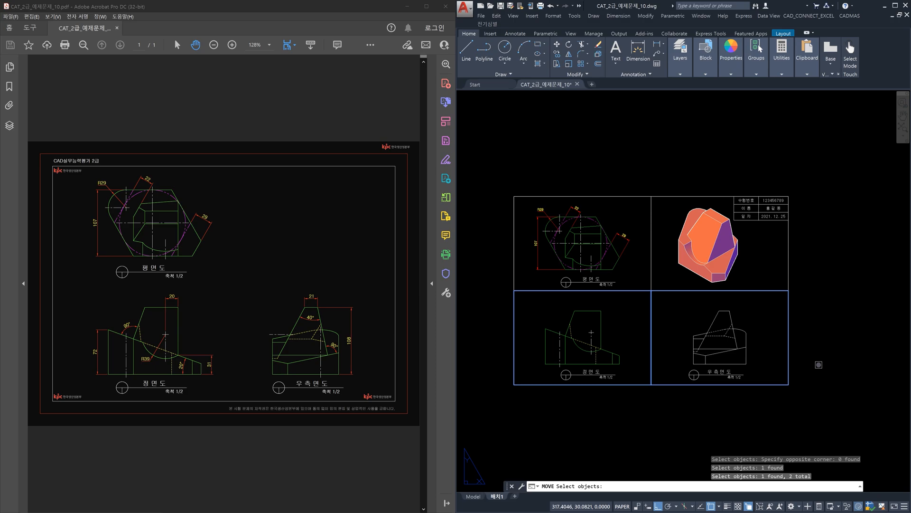
key(Return)
click(819, 364)
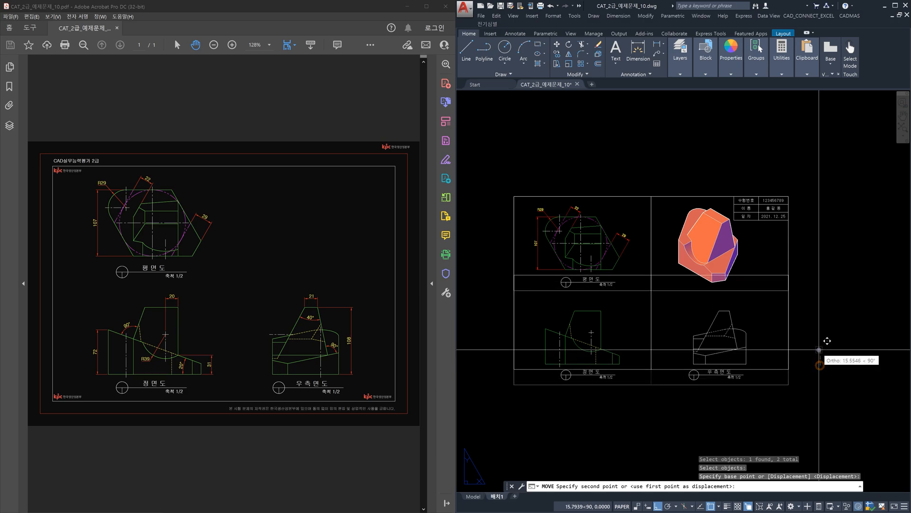
click(820, 346)
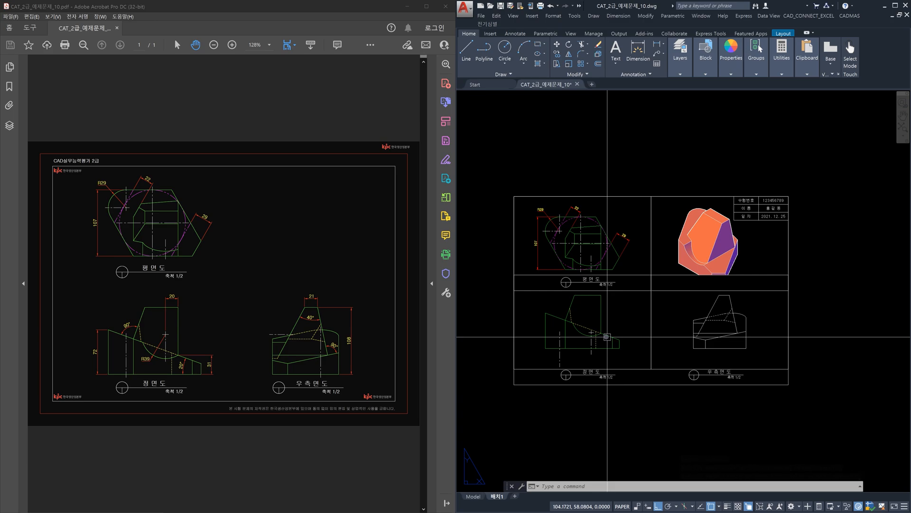
key(ctrl+z)
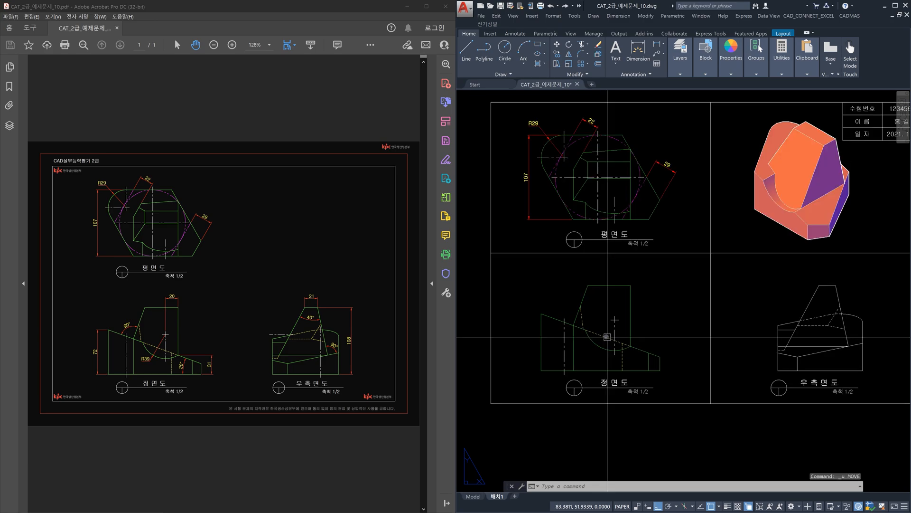
- Try moving the front-view viewport straight up together with its centre lines, and undo the move
text(m)
key(Return)
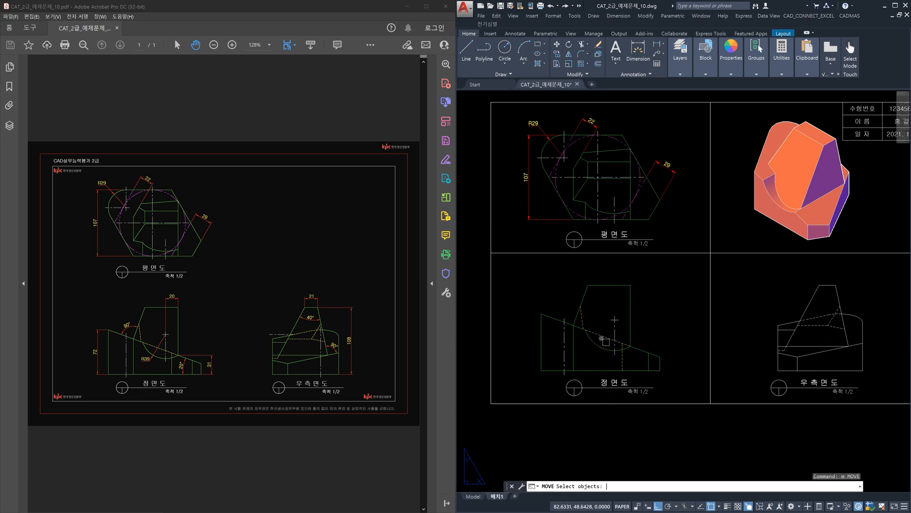
click(491, 291)
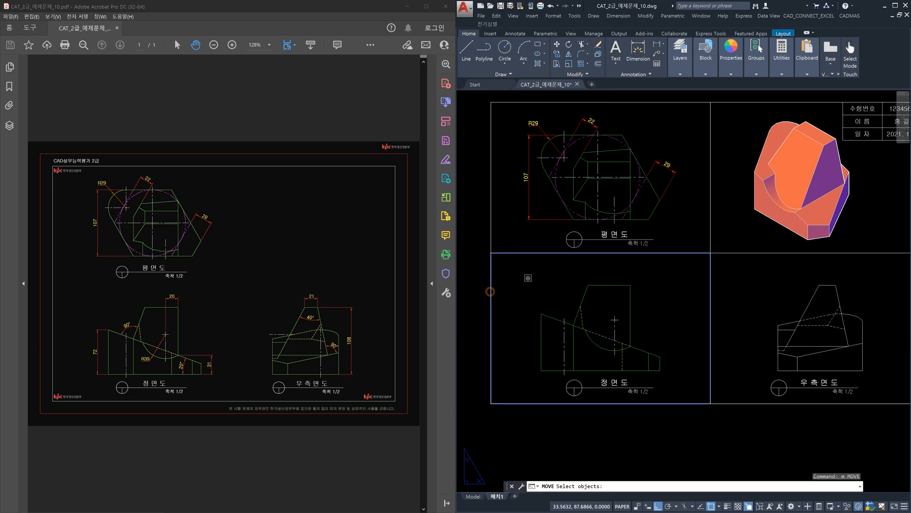
click(528, 278)
click(658, 376)
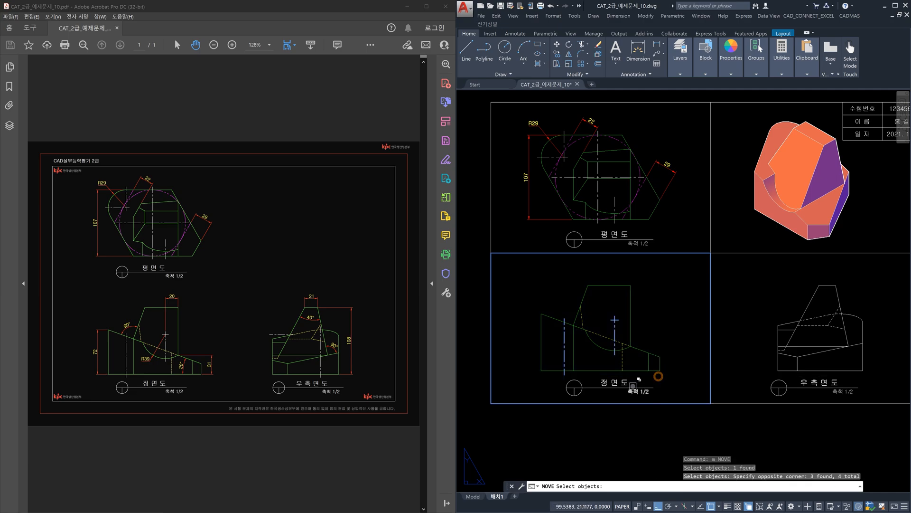
key(Return)
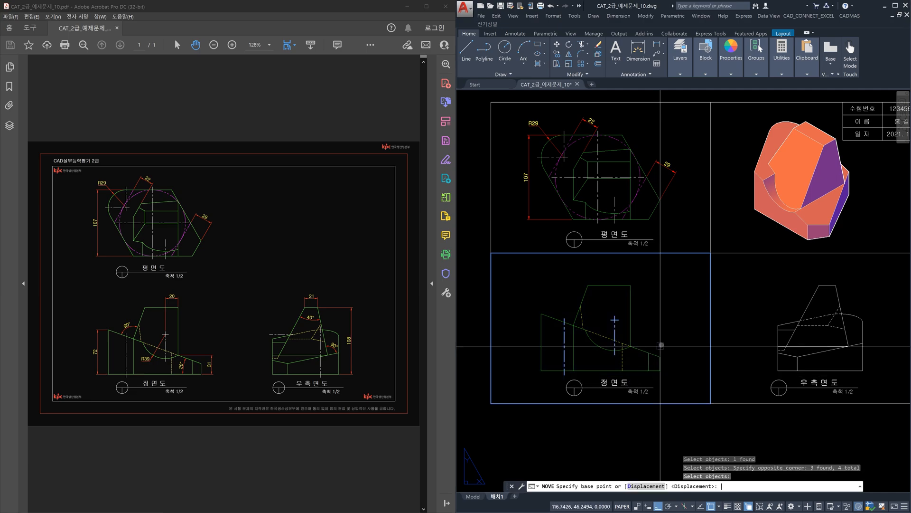
click(526, 344)
click(527, 325)
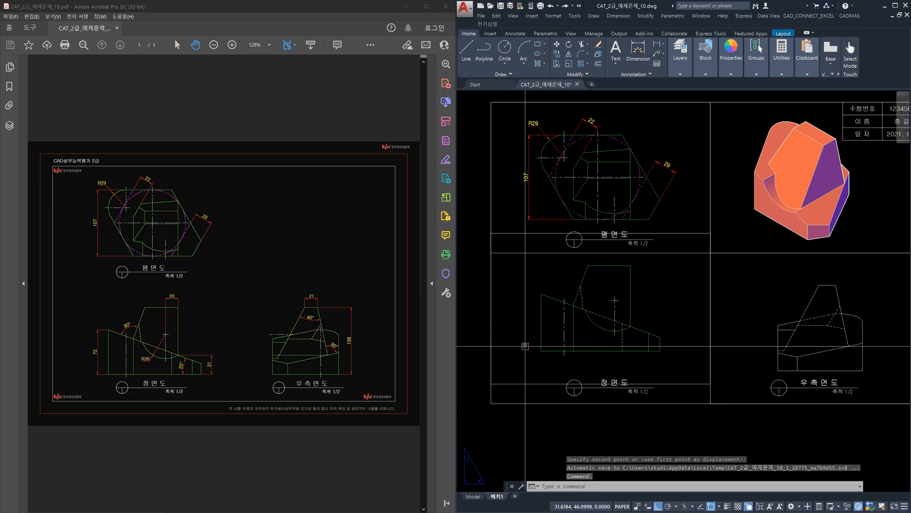
key(ctrl+z)
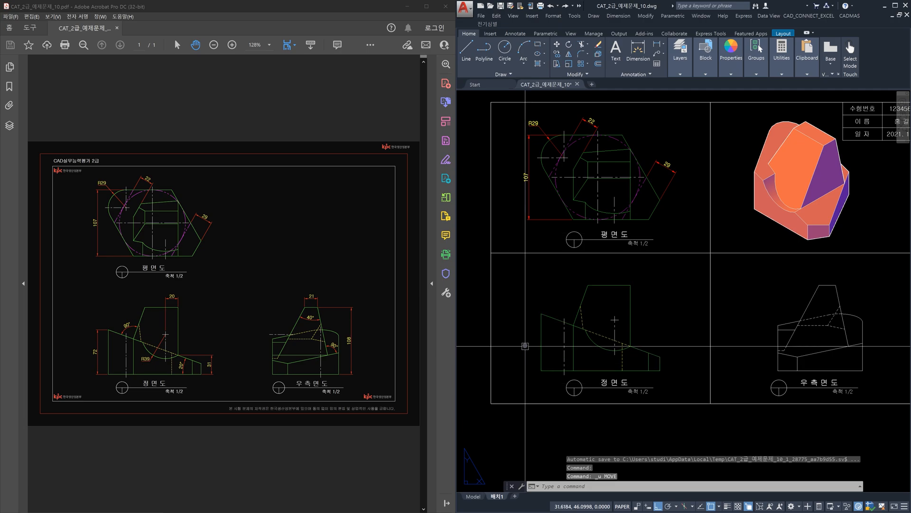
key(Escape)
text(m)
key(Return)
click(480, 248)
click(717, 404)
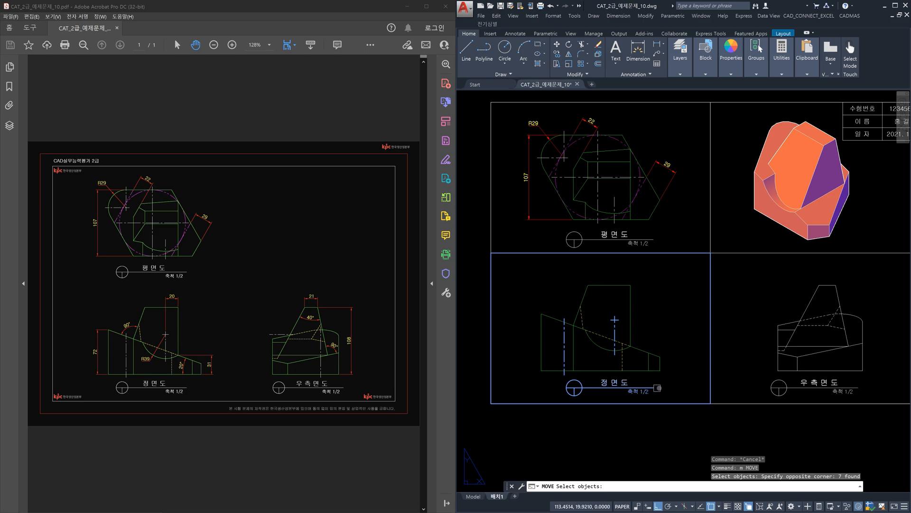
shift+click(671, 393)
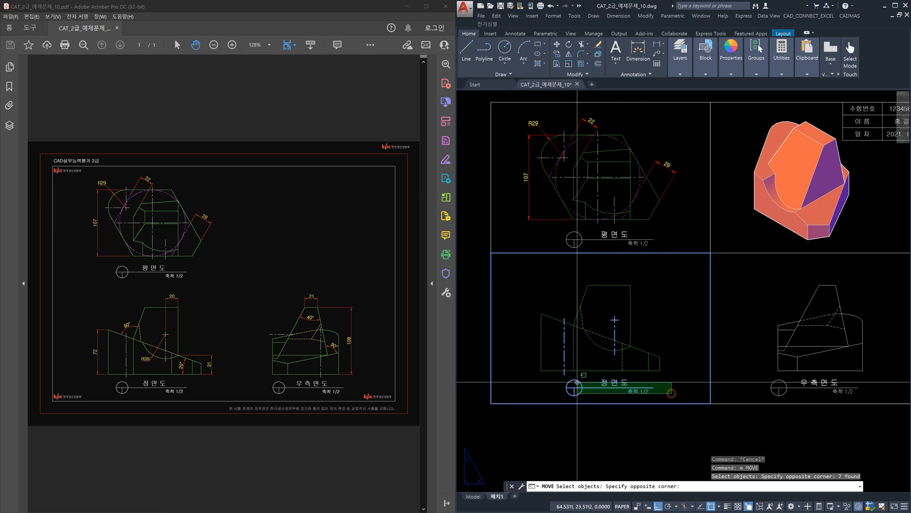
shift+click(571, 380)
key(Escape)
key(Escape)
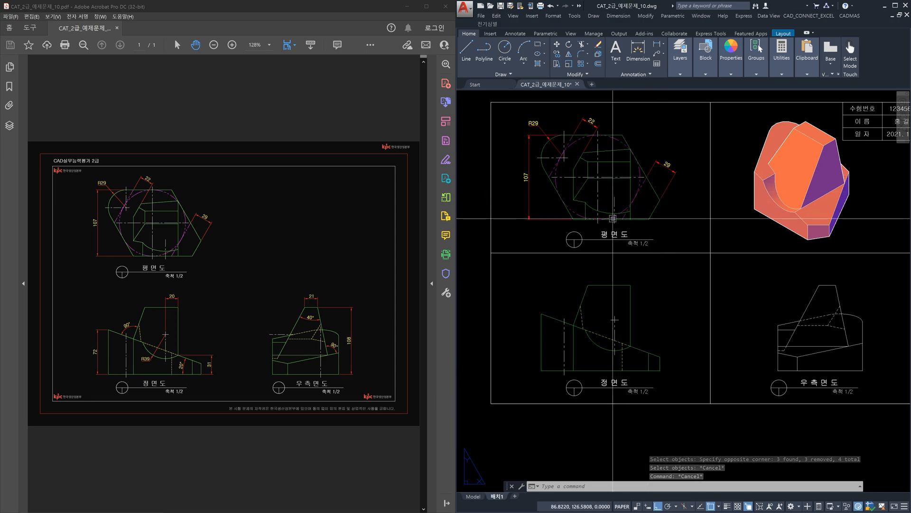
- Try moving the top-view viewport straight up without its title, and undo the move
text(m)
key(Return)
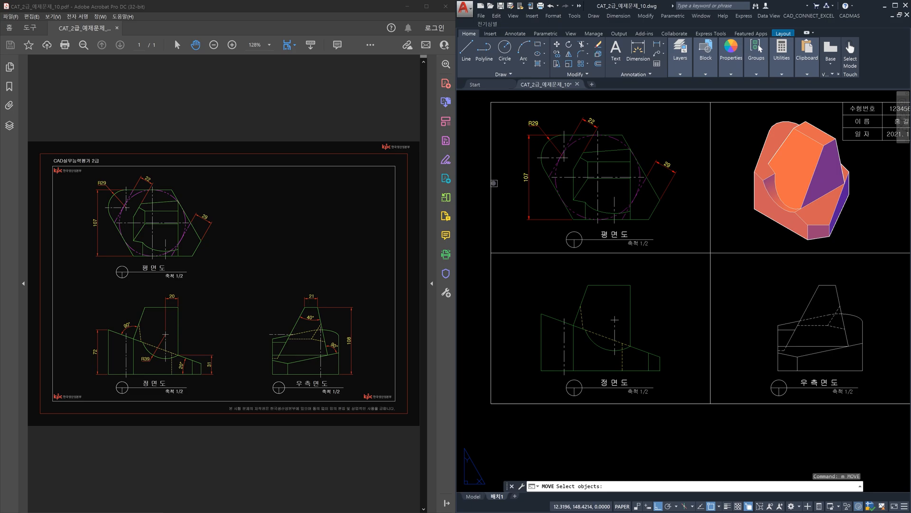
click(491, 178)
key(Return)
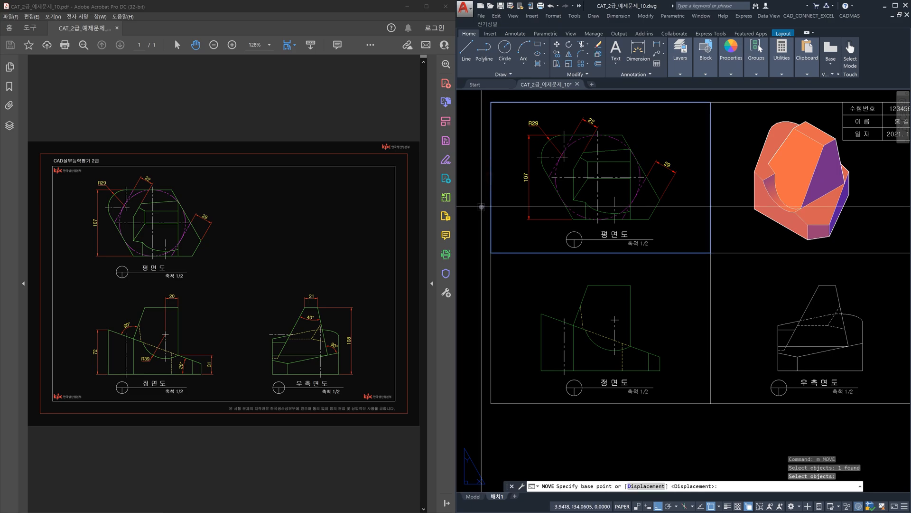
click(480, 209)
click(478, 188)
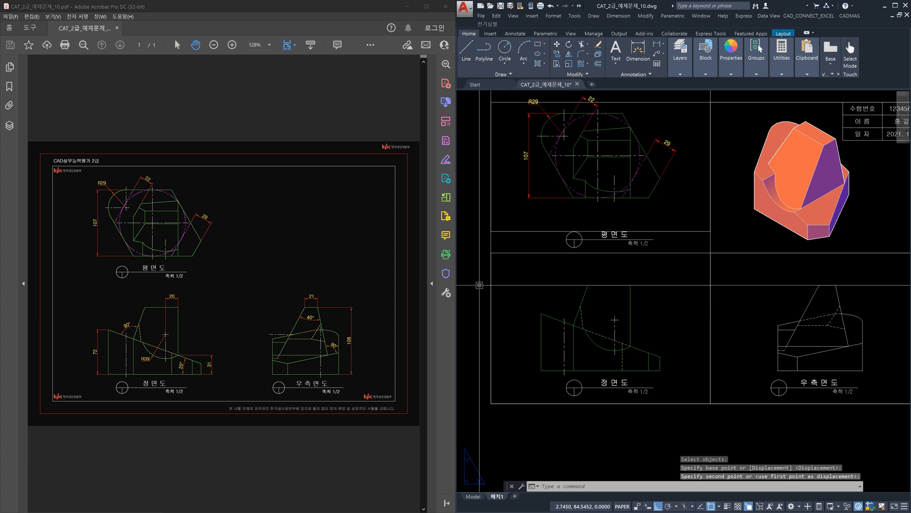
key(ctrl+z)
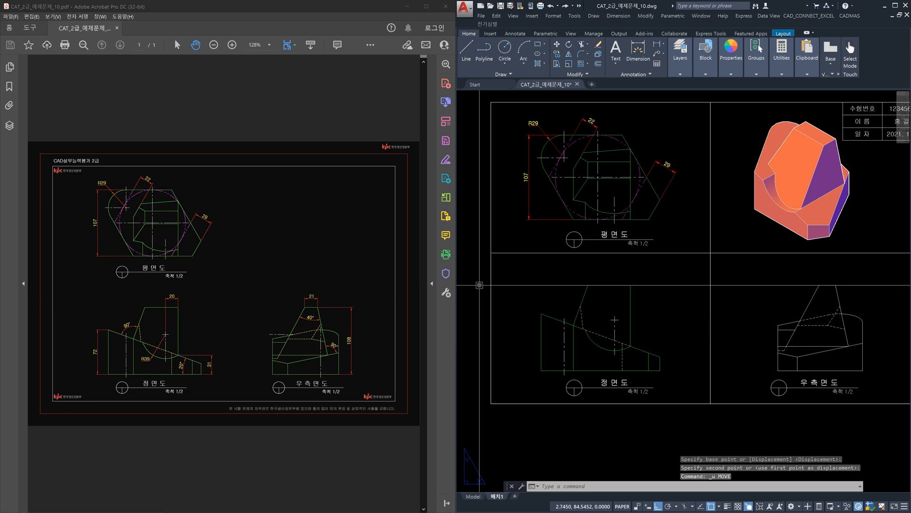
- Add a vertical linear dimension to the front view's outer left edge, lining its dimension line up with the top view's 107 dimension
middle_drag(479, 285, 498, 291)
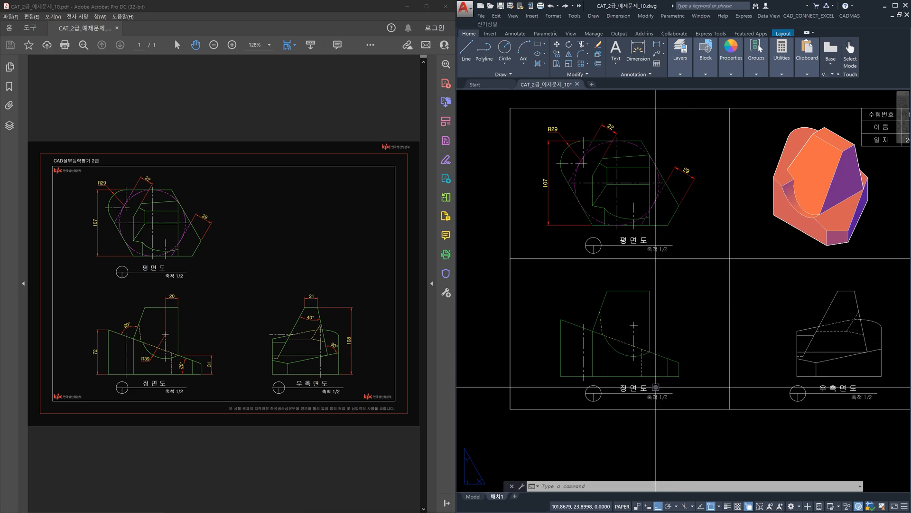
text(dli)
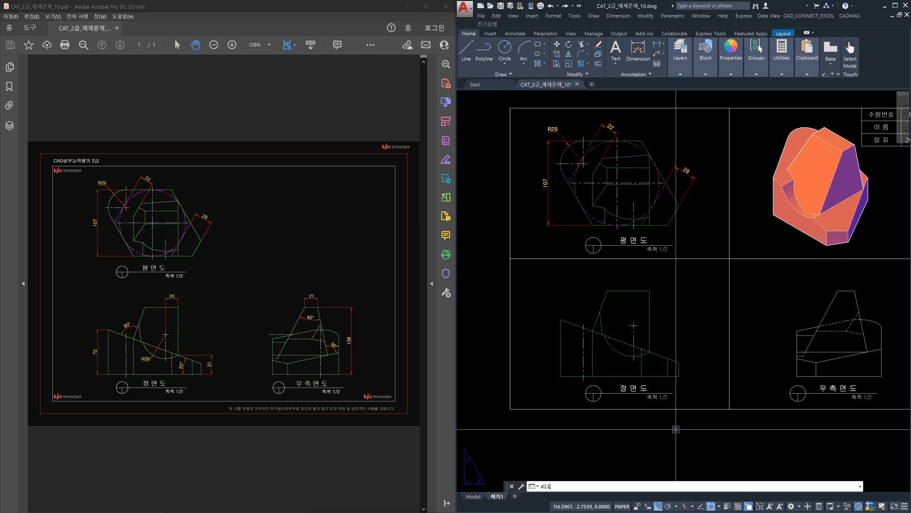
key(Return)
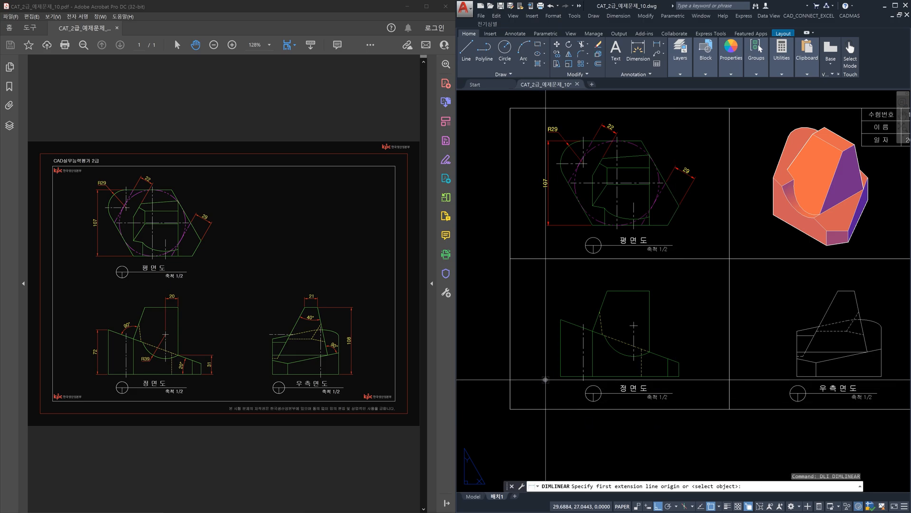
click(560, 376)
click(559, 321)
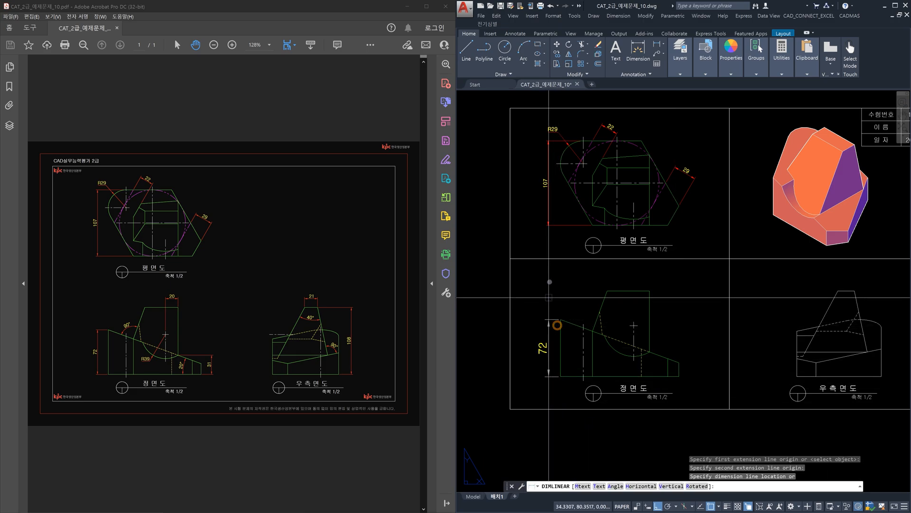
click(548, 219)
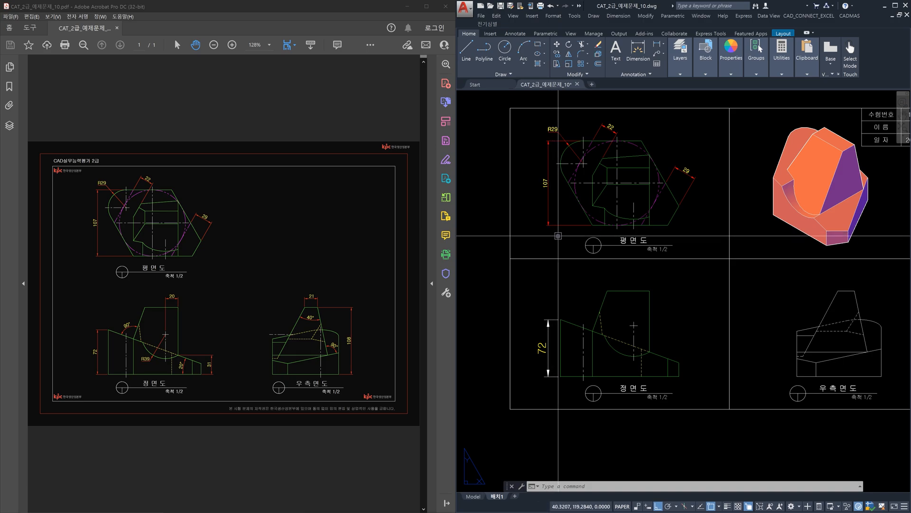
- Inspect the Fit settings of the ISO-25 dimension style and leave without saving changes
text(d)
key(Return)
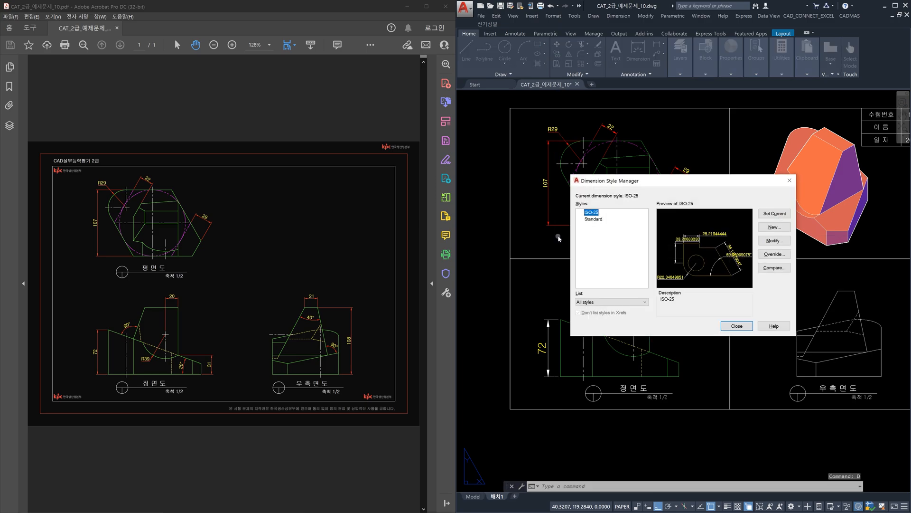
click(785, 242)
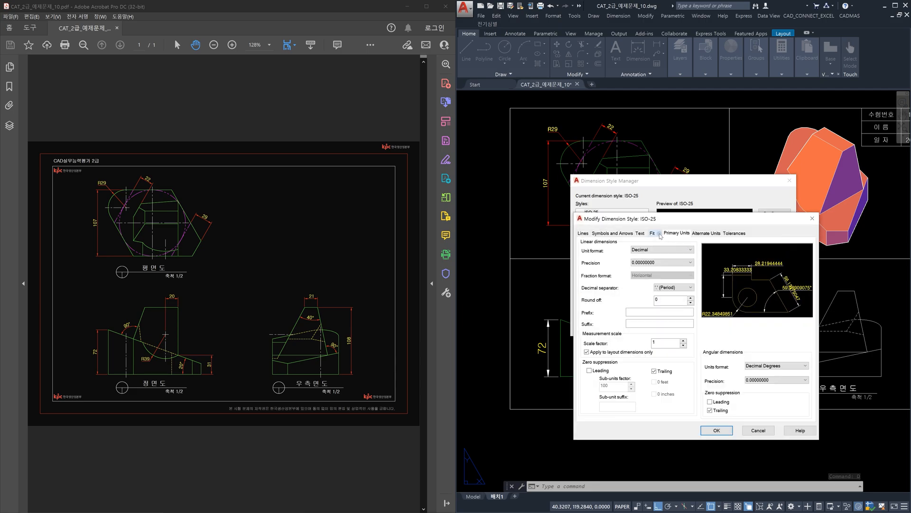
click(658, 234)
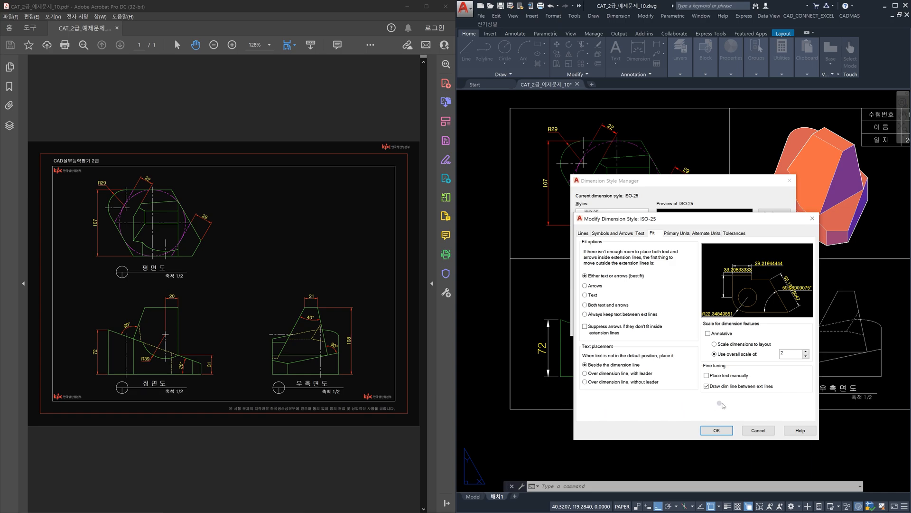
click(759, 430)
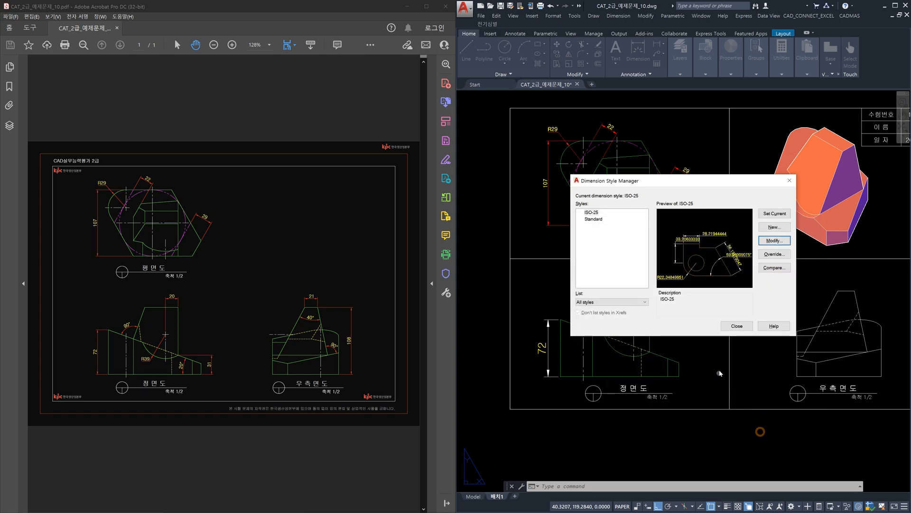
click(741, 326)
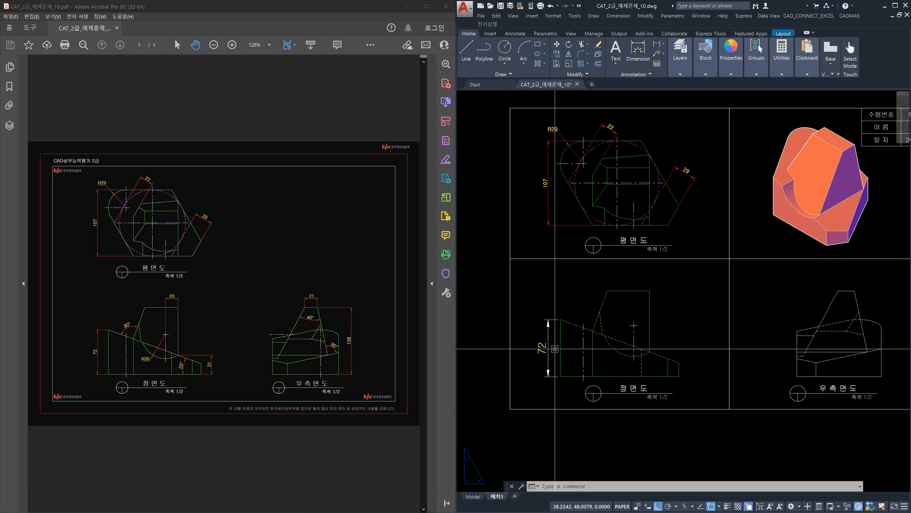
- Add a horizontal linear dimension above the front view, between its upper right corner and the arc's vertical centre line
text(DLI)
key(Return)
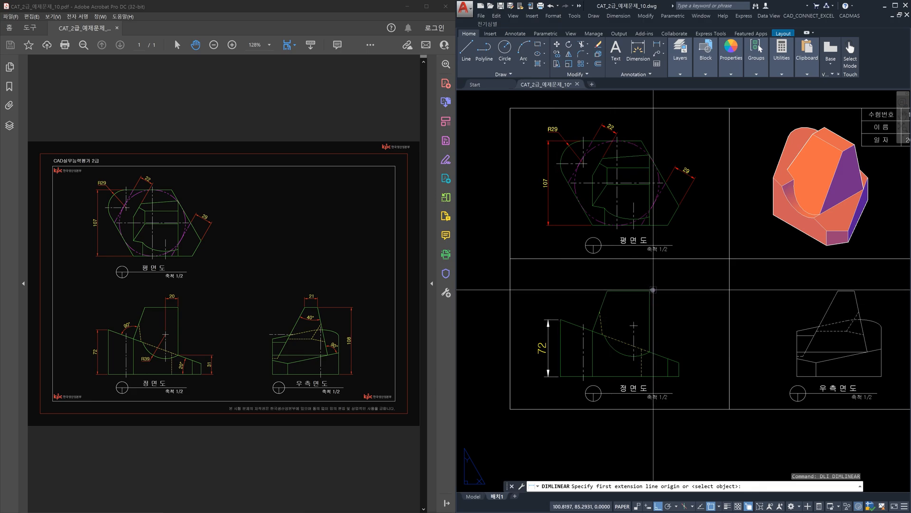
click(650, 291)
click(633, 321)
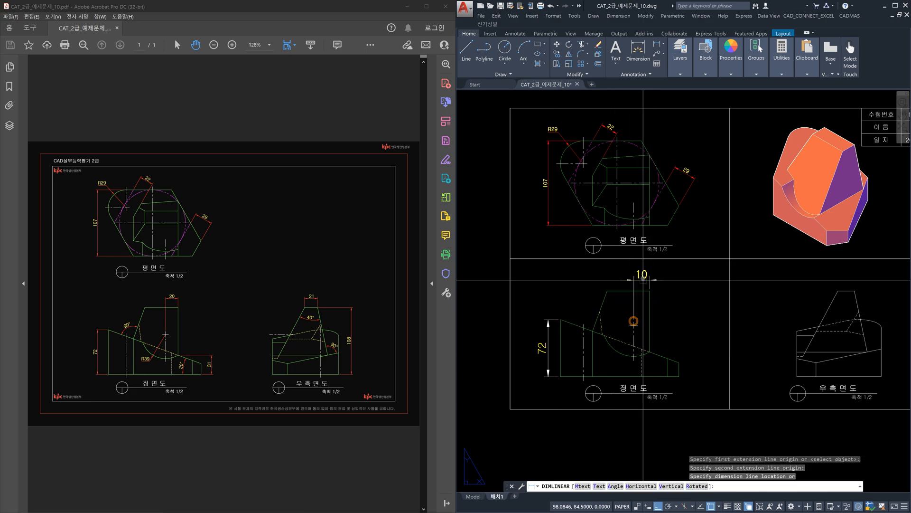
click(644, 274)
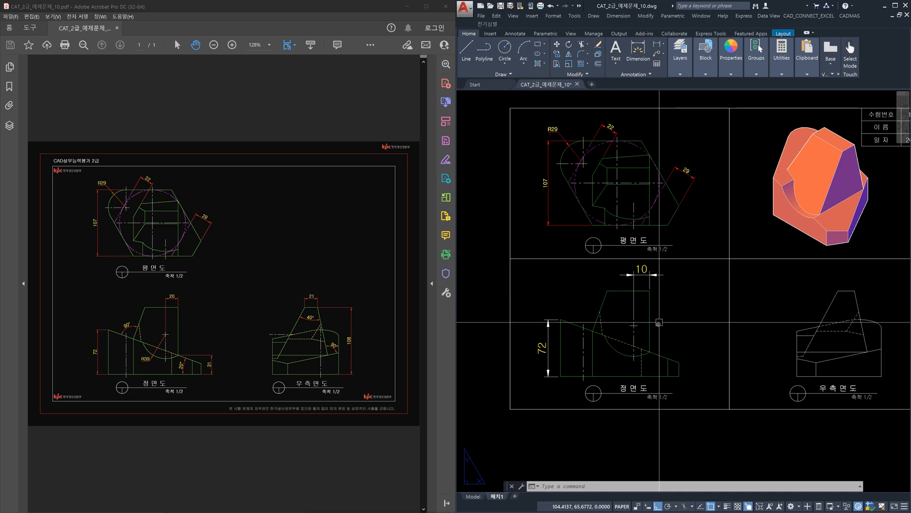
click(634, 331)
click(627, 326)
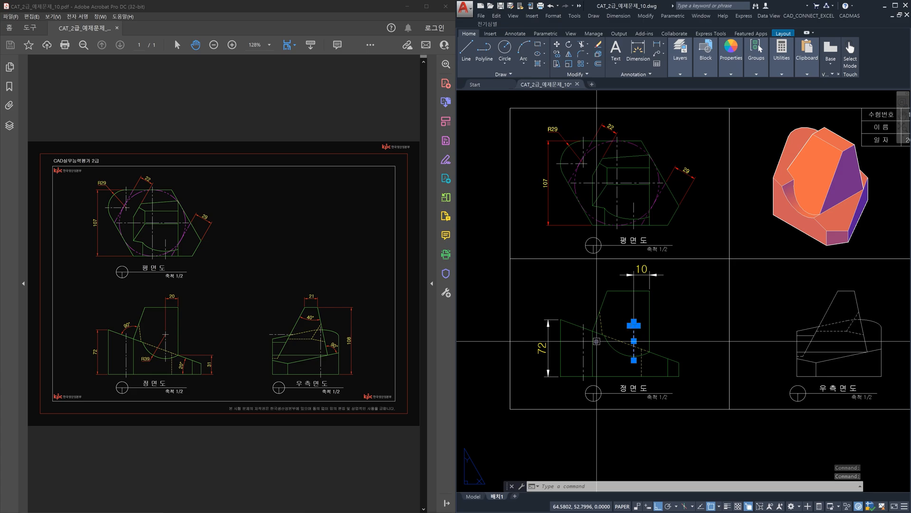
key(Escape)
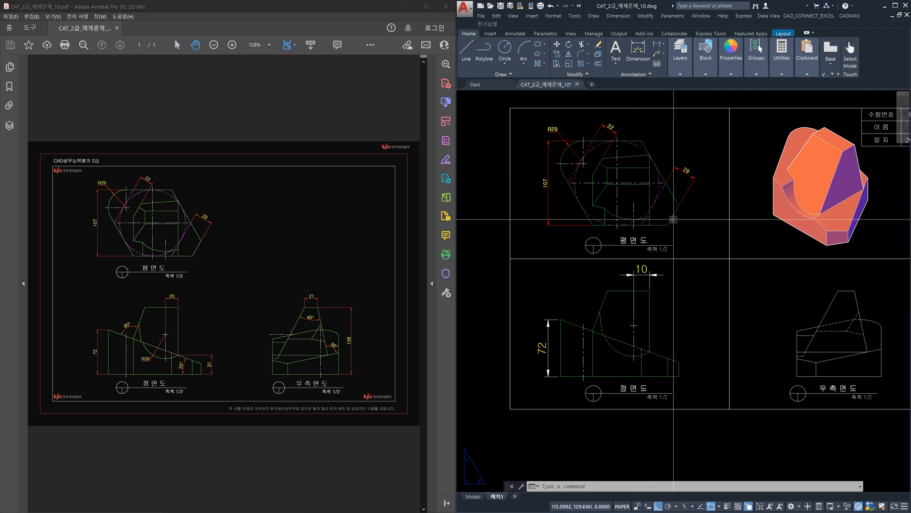
- Try a horizontal linear dimension between the top view's inner right edge and the vertical centre line beside it, and cancel it
text(dli)
key(Return)
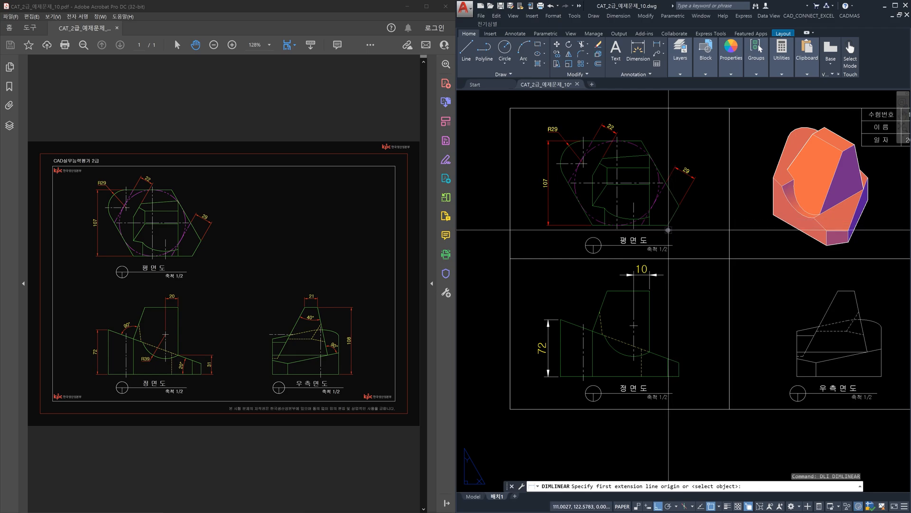
click(640, 227)
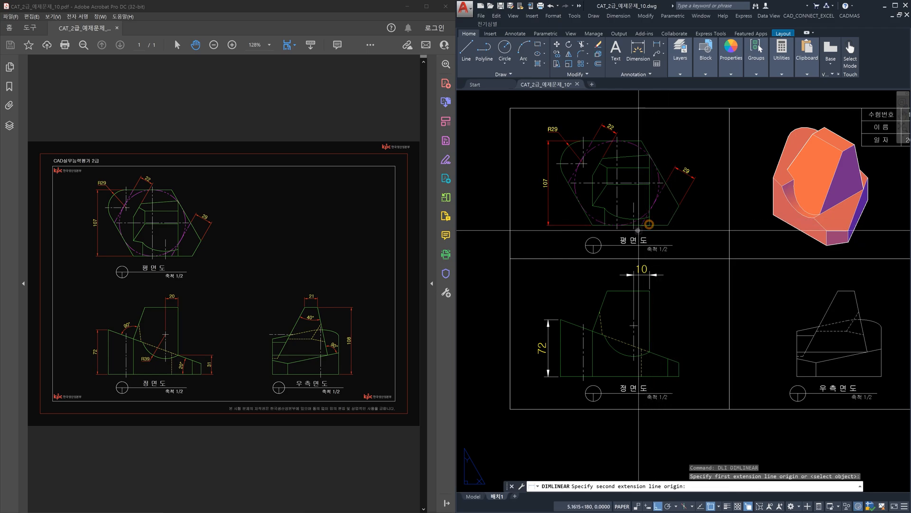
click(634, 230)
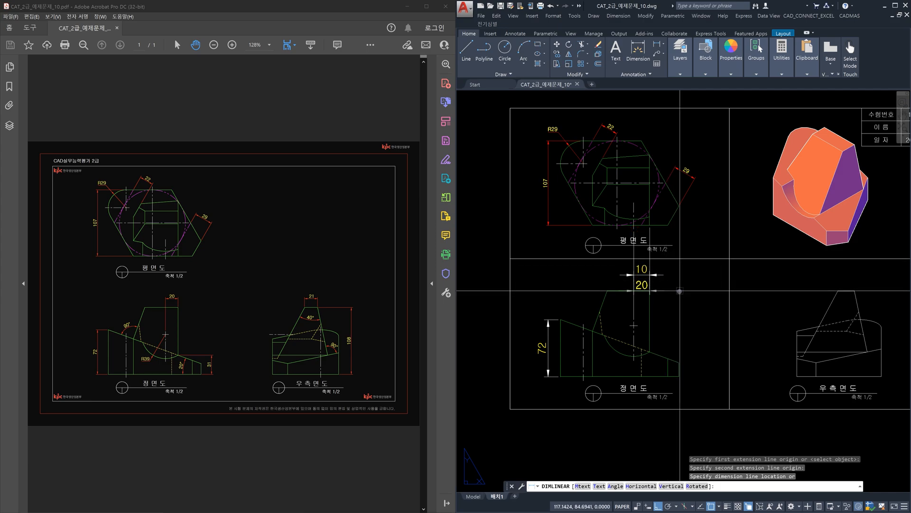
key(Escape)
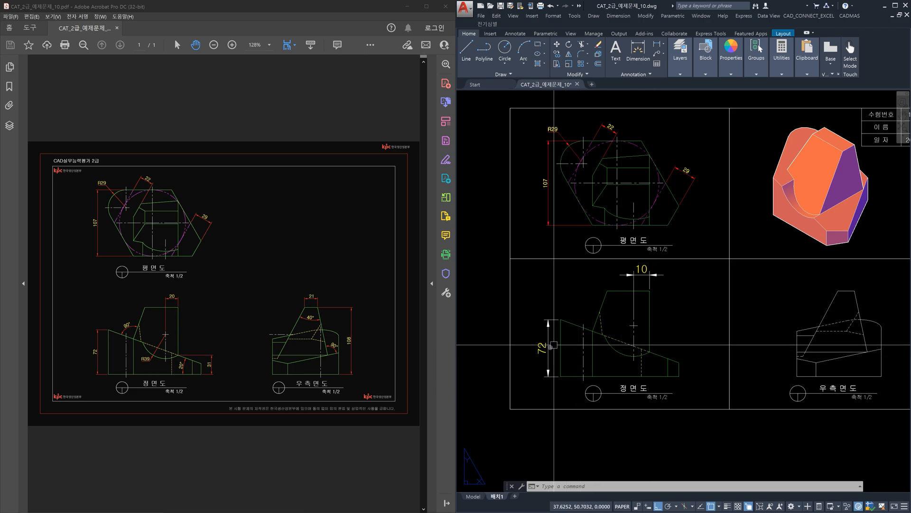
- Check the overall scale among the ISO-25 style's Fit settings again and leave without saving changes
text(d)
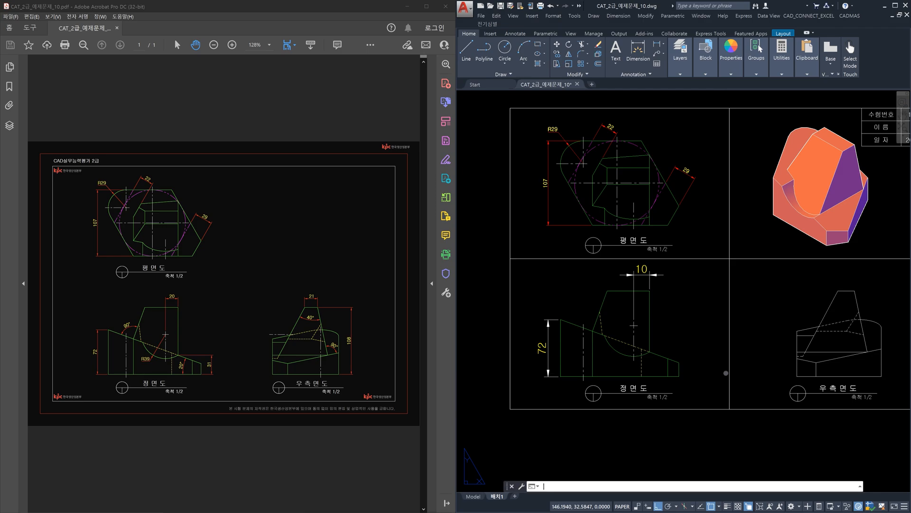
key(Return)
click(775, 241)
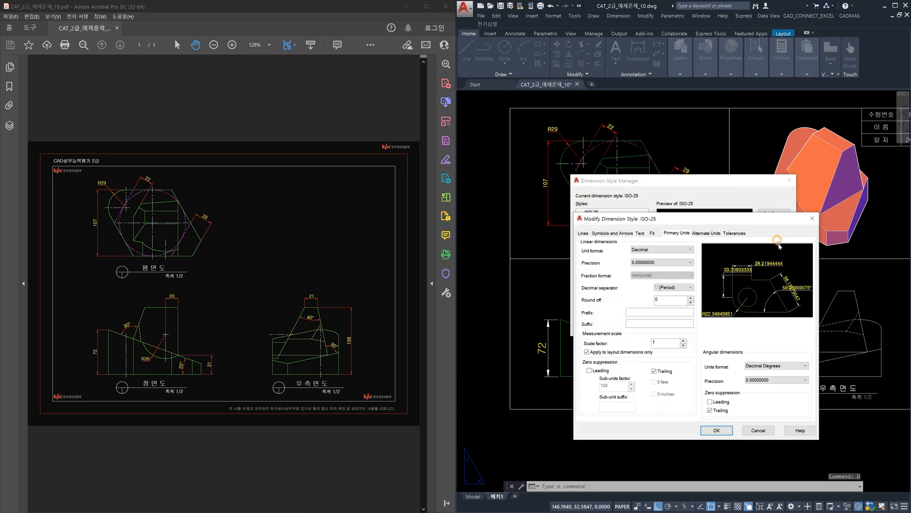
click(653, 234)
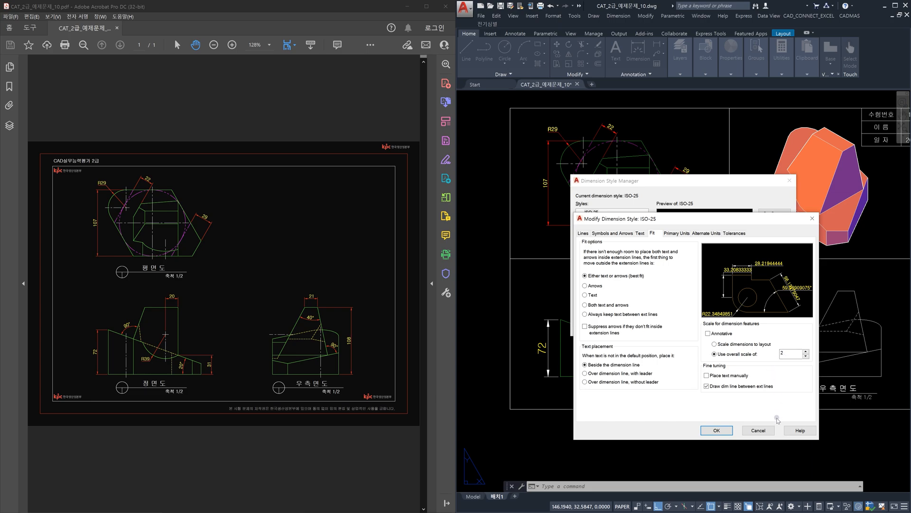
click(762, 431)
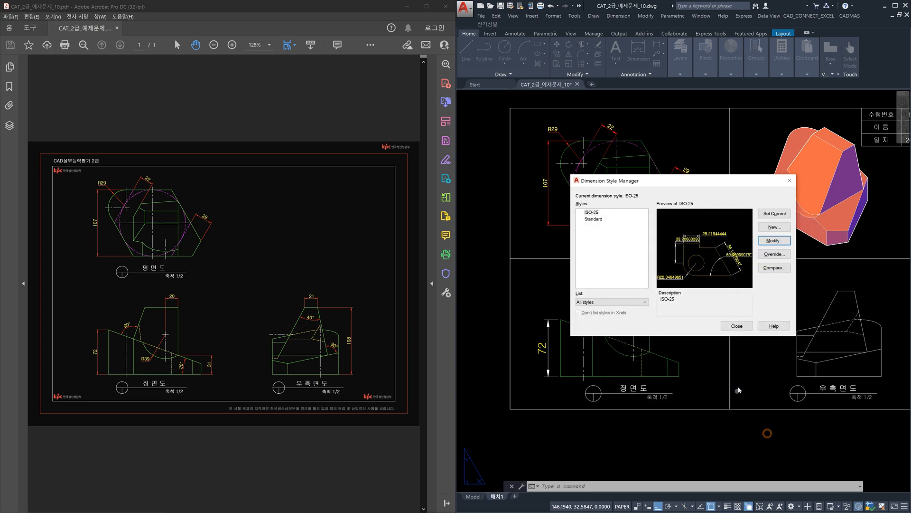
click(744, 325)
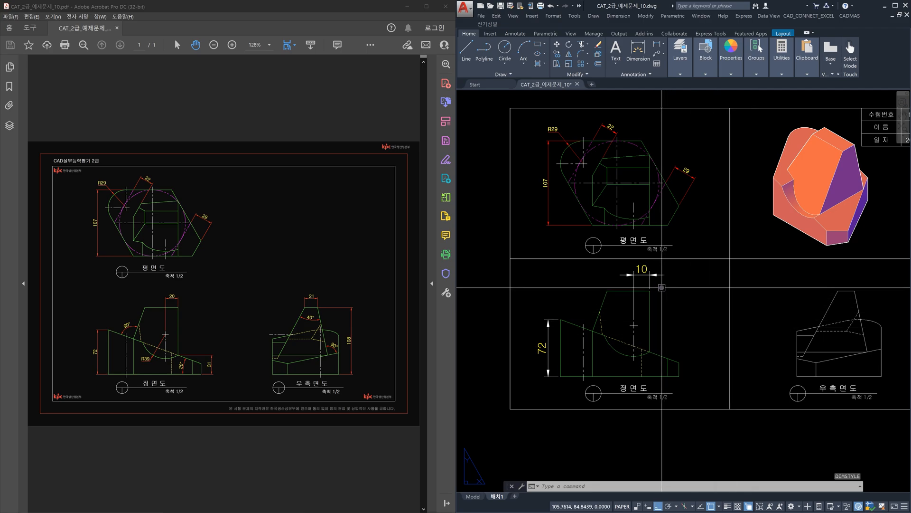
- Delete the horizontal and vertical linear dimensions from the front view
click(665, 283)
click(640, 274)
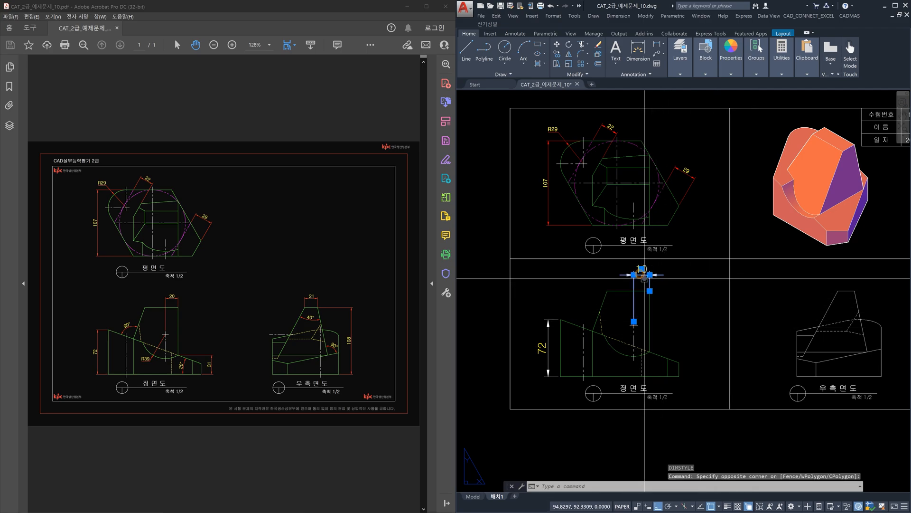
key(Delete)
click(549, 345)
key(Delete)
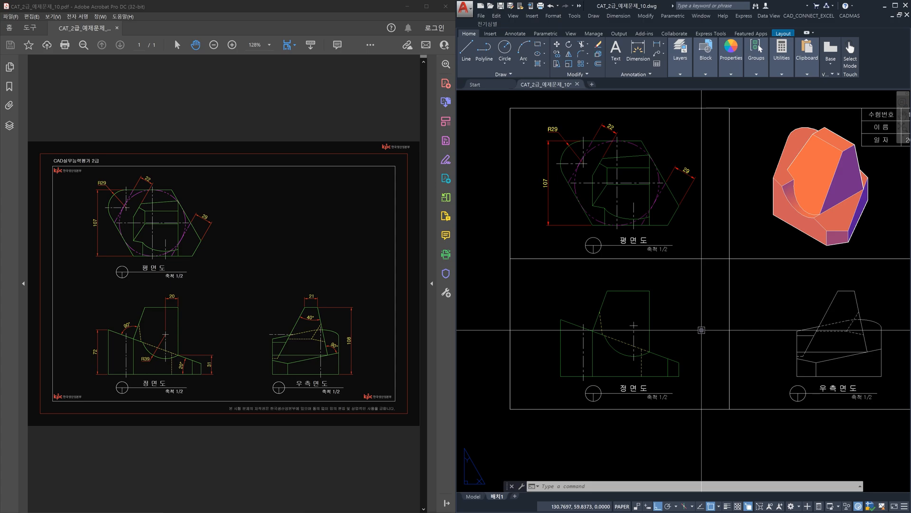
- Delete the arc's centre mark lines and the vertical centre line from the layout's front view
scroll(644, 333, up, 3)
click(643, 331)
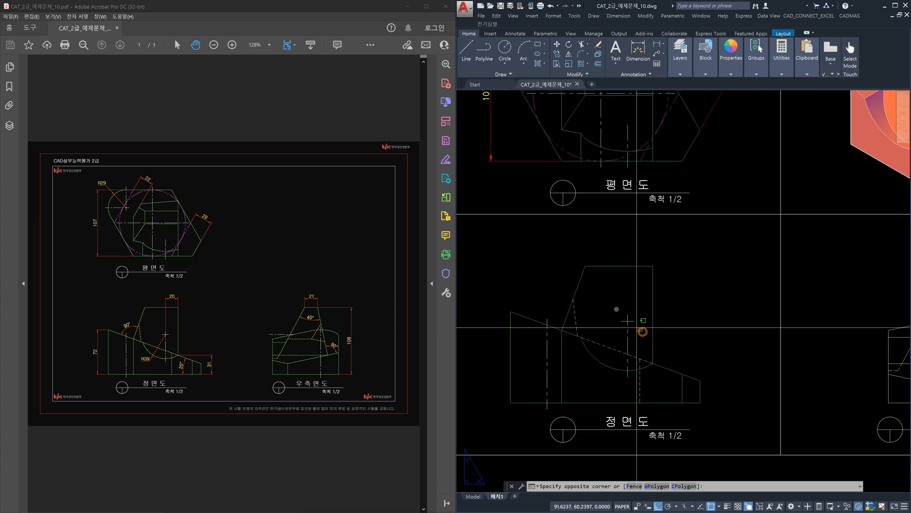
click(615, 308)
click(547, 356)
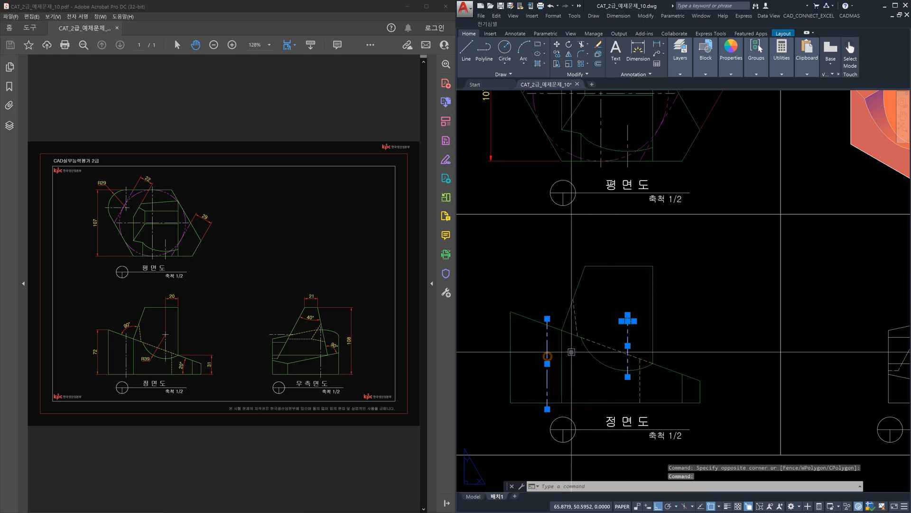
key(Delete)
scroll(618, 343, down, 3)
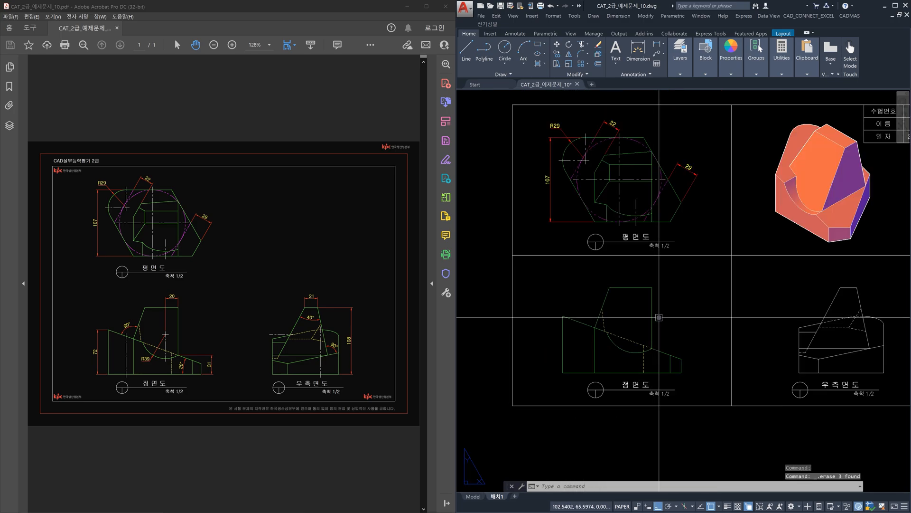
- Create a layer named 정면도-CEN, based on 정면도-VIS and frozen in all viewports
text(la)
key(Return)
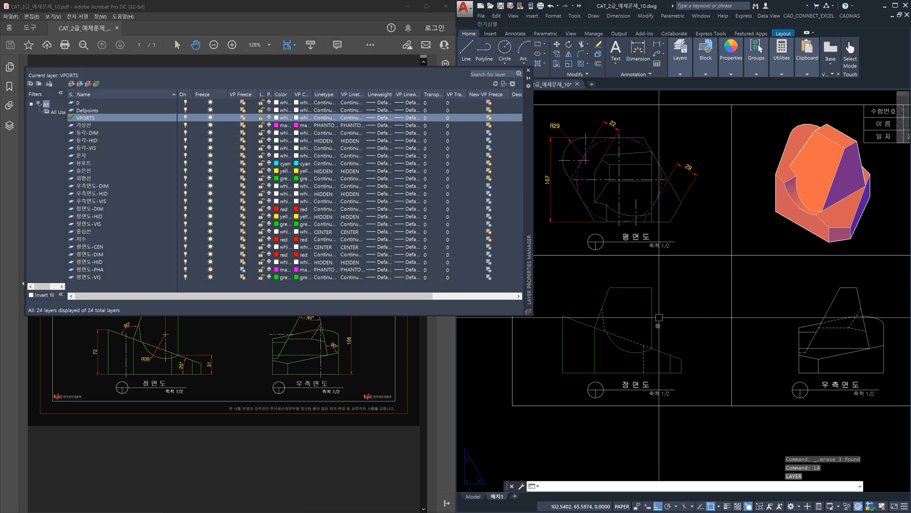
click(97, 223)
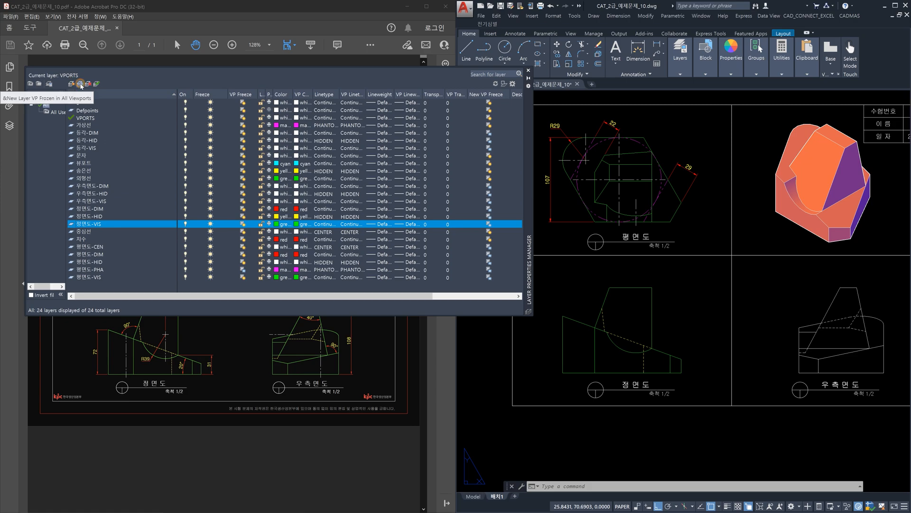
click(81, 84)
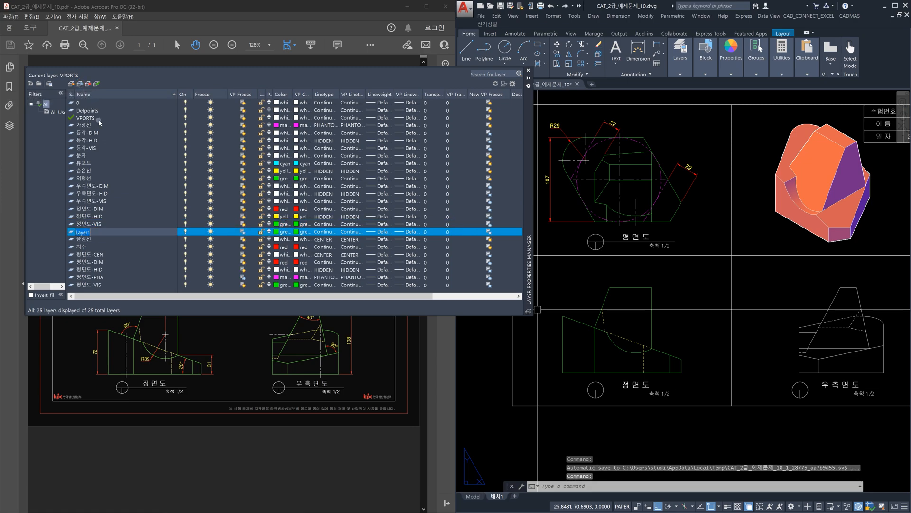
text(정)
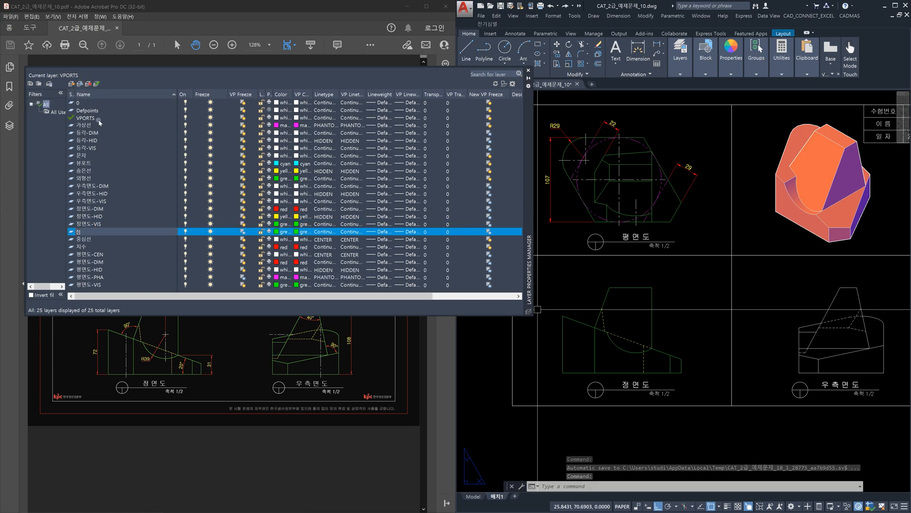
text(면도-)
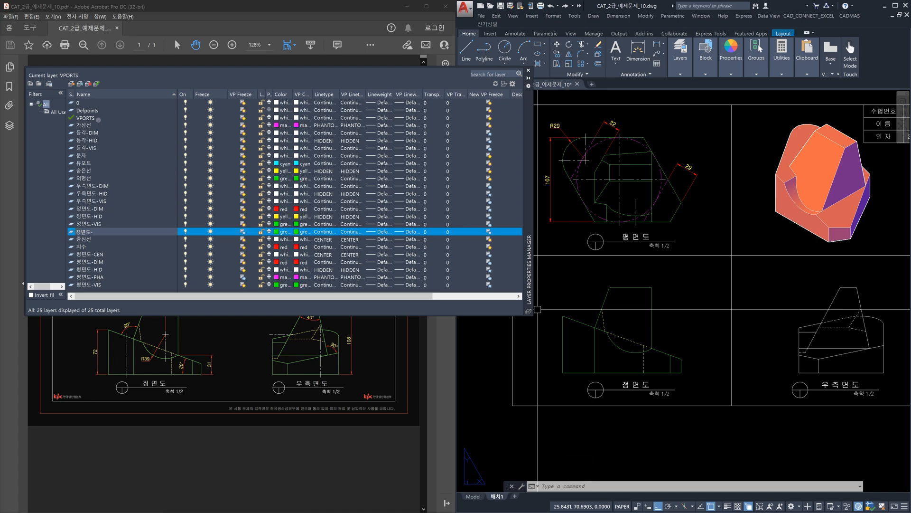
text(CEN)
- Set the 정면도-CEN layer's colour to white (7) and its linetype to CENTER, and close the layer manager
click(277, 232)
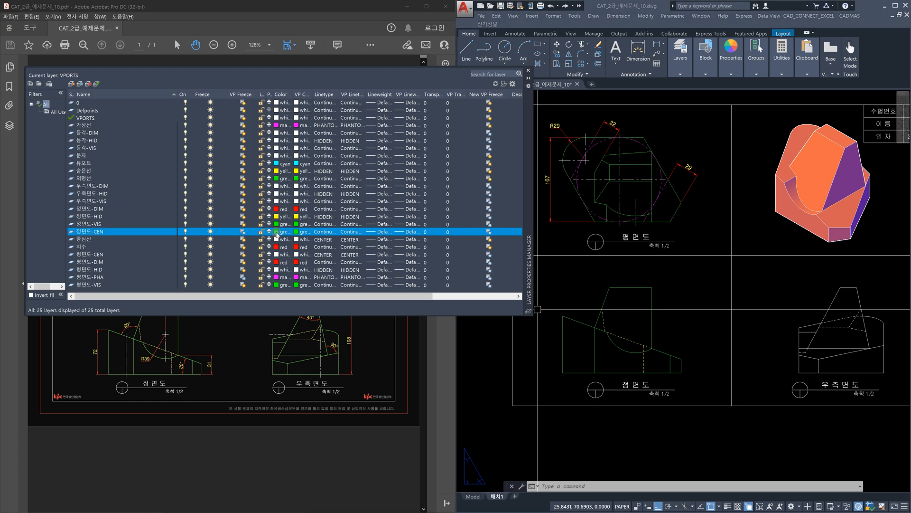
text(7)
key(Return)
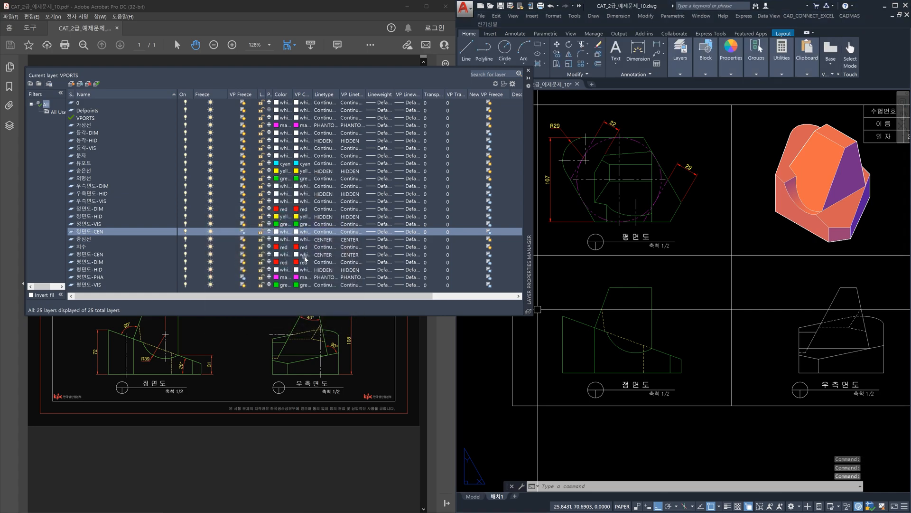
click(326, 233)
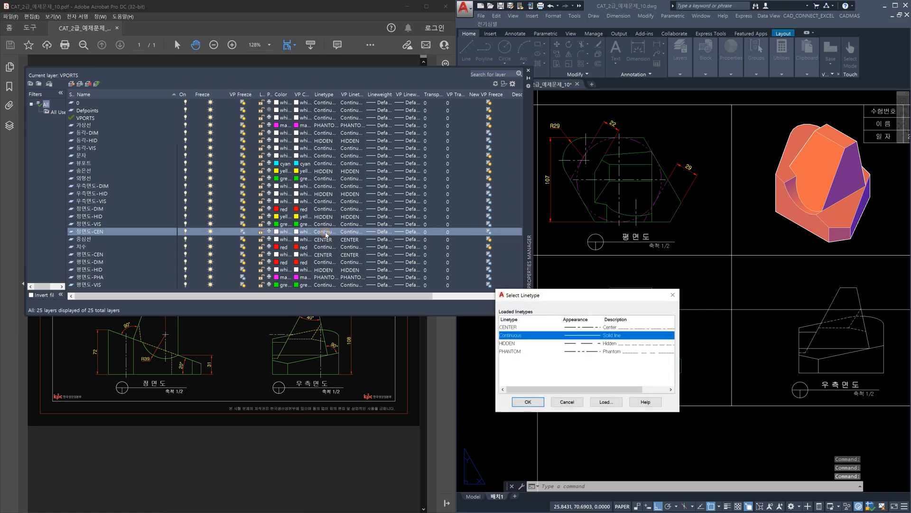
click(528, 328)
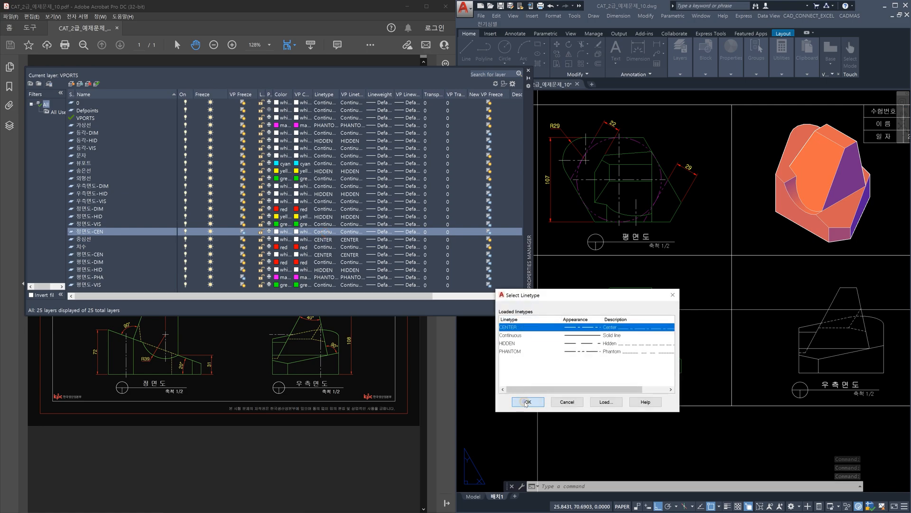
click(524, 401)
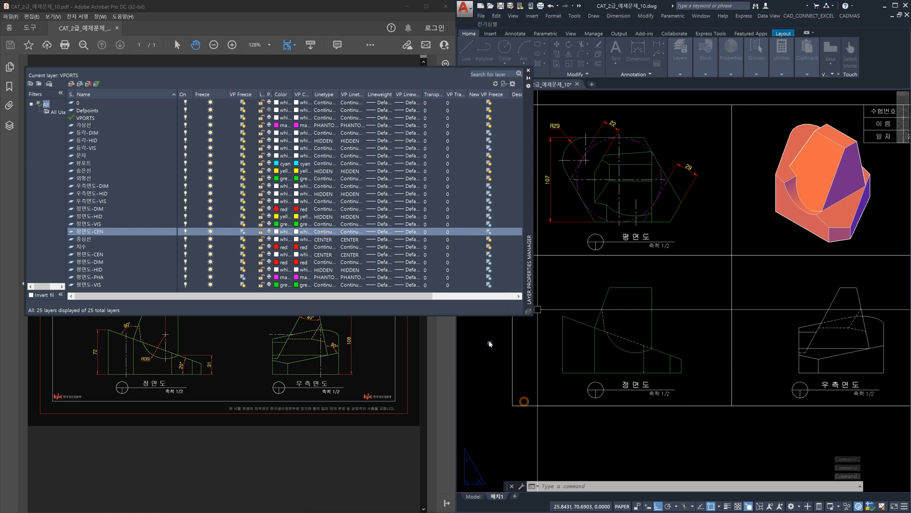
click(528, 71)
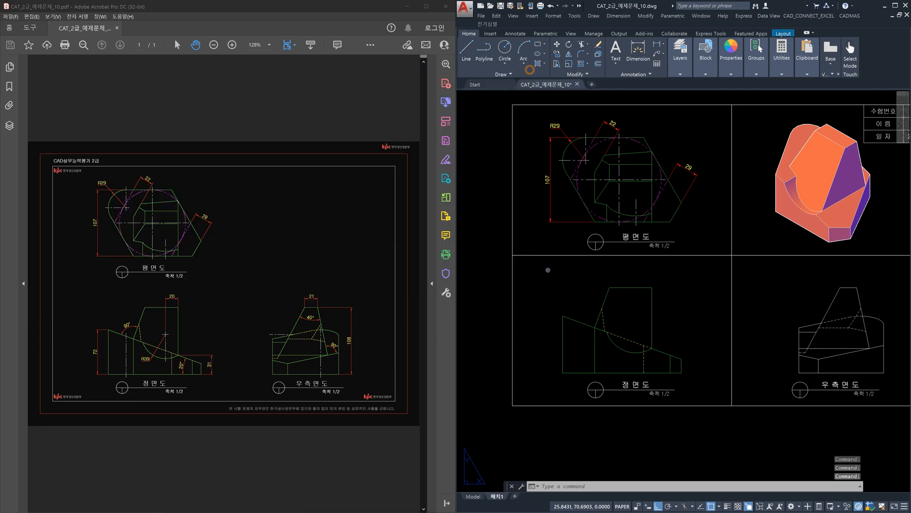
- Switch to model space and turn off the five top-view layers 평면도-CEN, -DIM, -HID, -PHA and -VIS
click(475, 496)
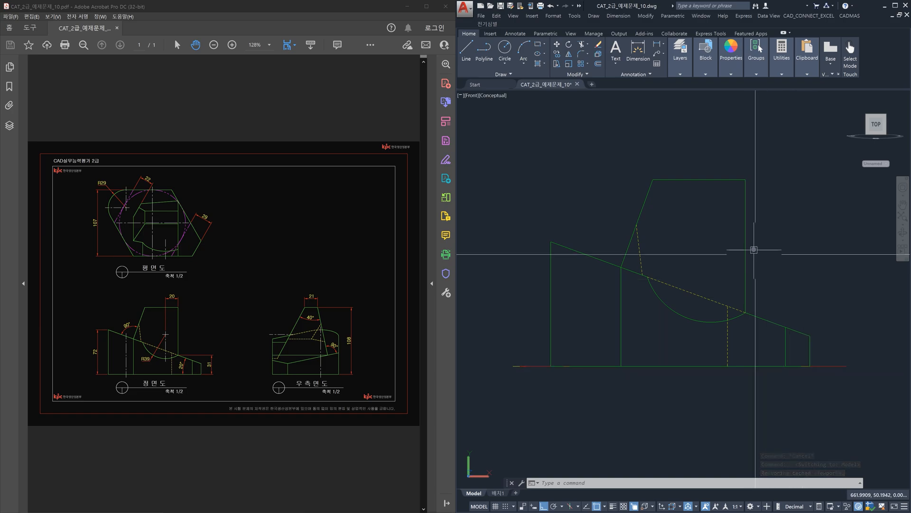
click(688, 75)
click(685, 84)
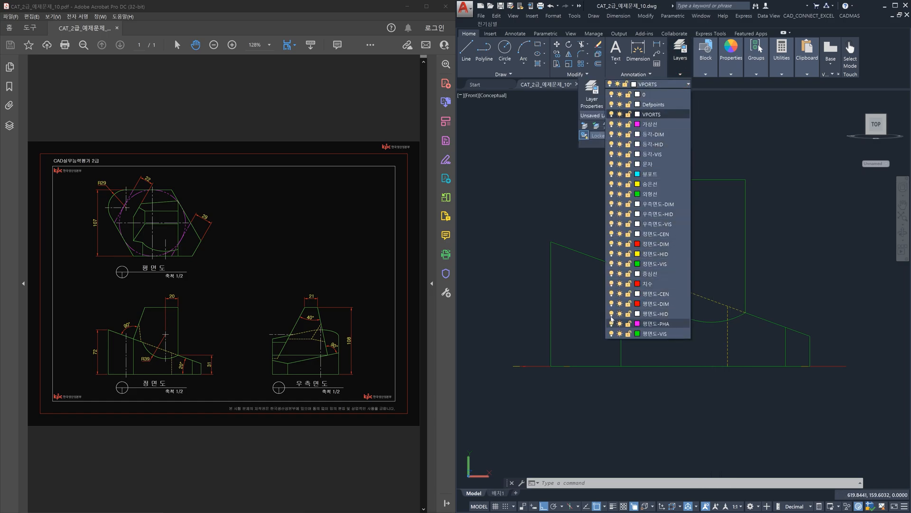
click(611, 293)
click(612, 304)
click(612, 313)
click(611, 323)
click(611, 333)
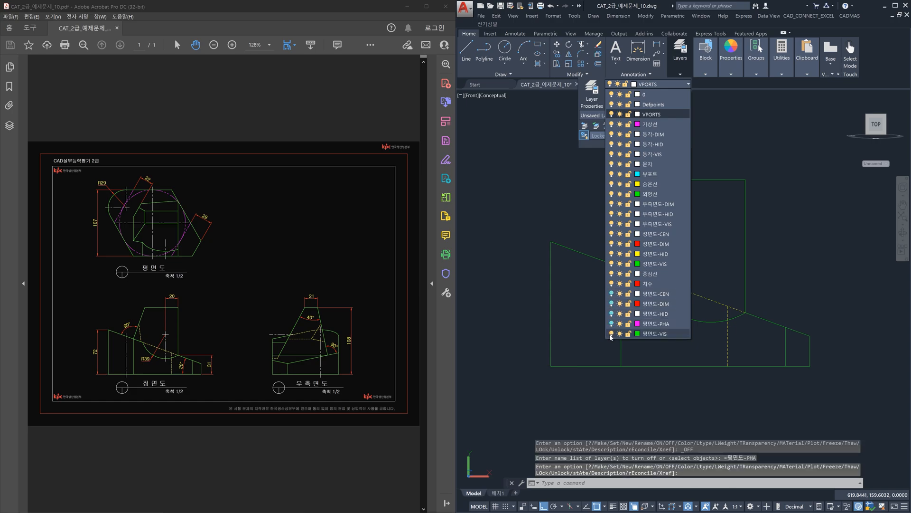
click(539, 319)
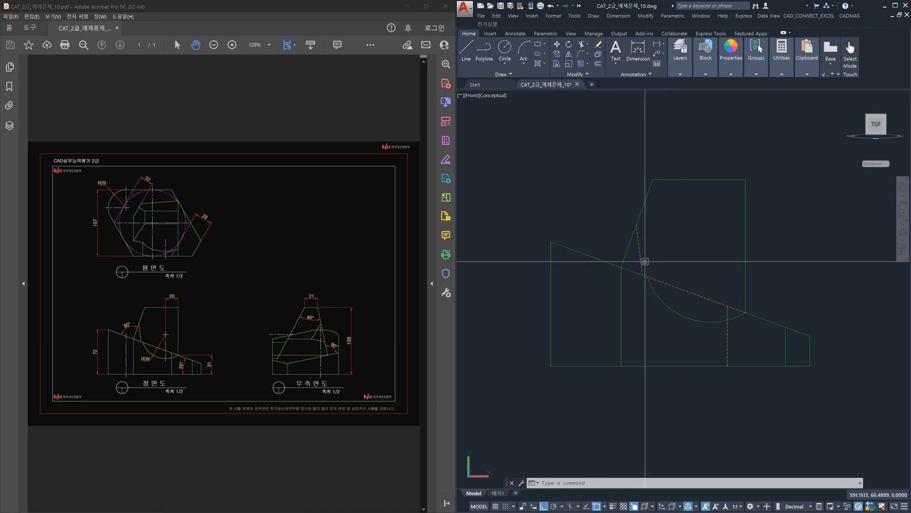
- Draw a vertical line from the arc's centre down to the arc's lowest point in the front view
text(l)
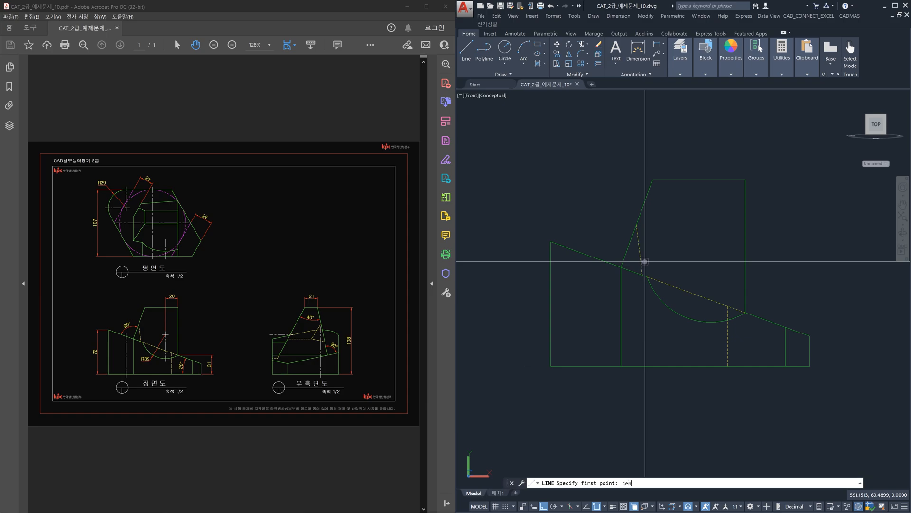
click(683, 314)
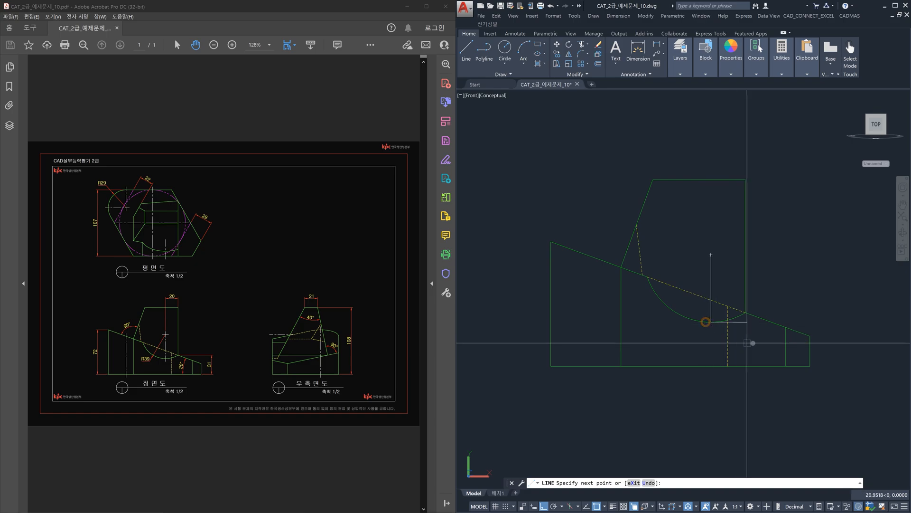
key(Return)
- Draw a horizontal line 5 long from the arc's centre, and lengthen it leftward and the vertical line at both ends by 5
key(space)
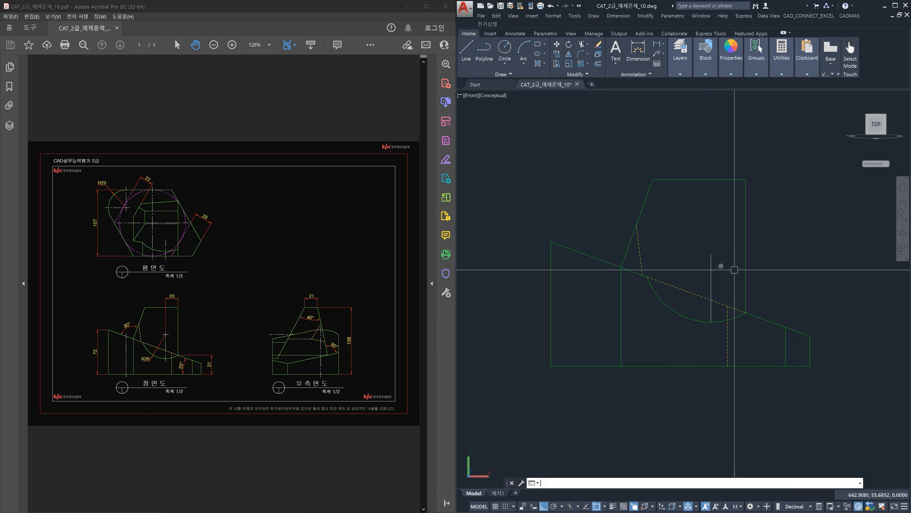
click(711, 255)
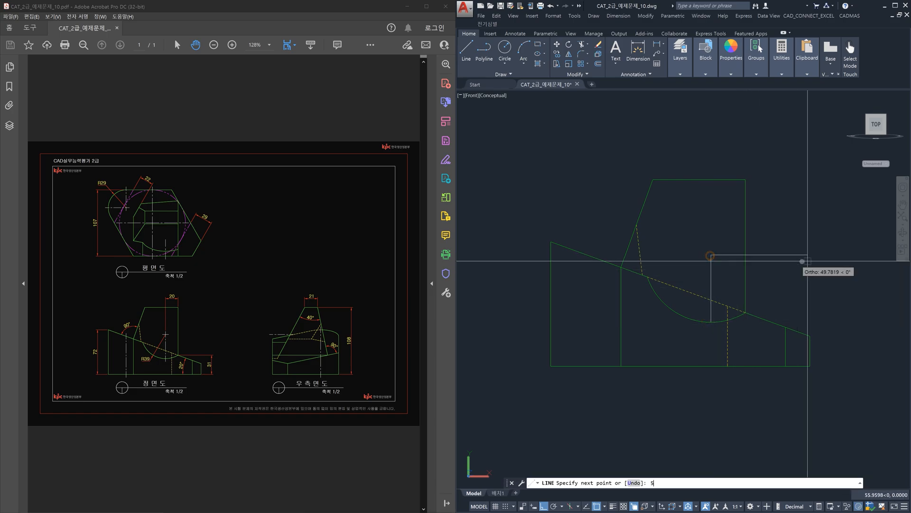
key(Return)
text(de)
key(Return)
text(5)
key(Return)
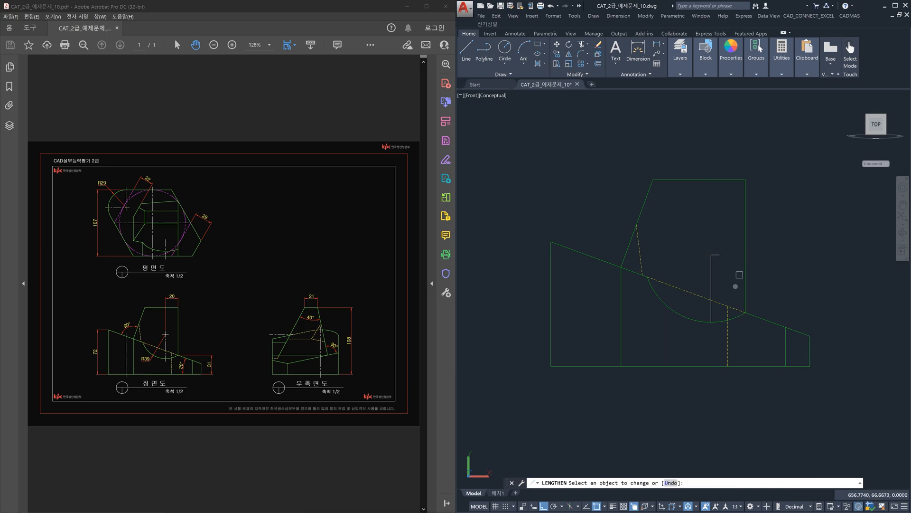
scroll(713, 258, up, 2)
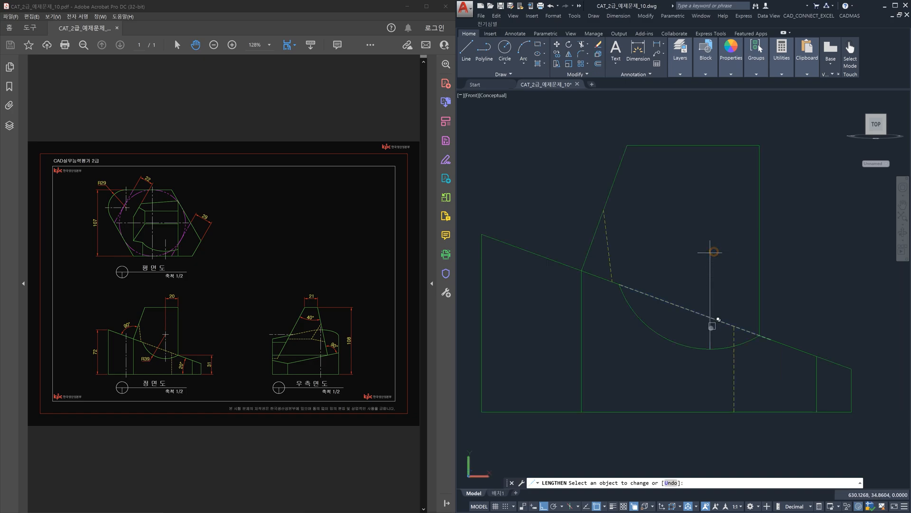
key(Escape)
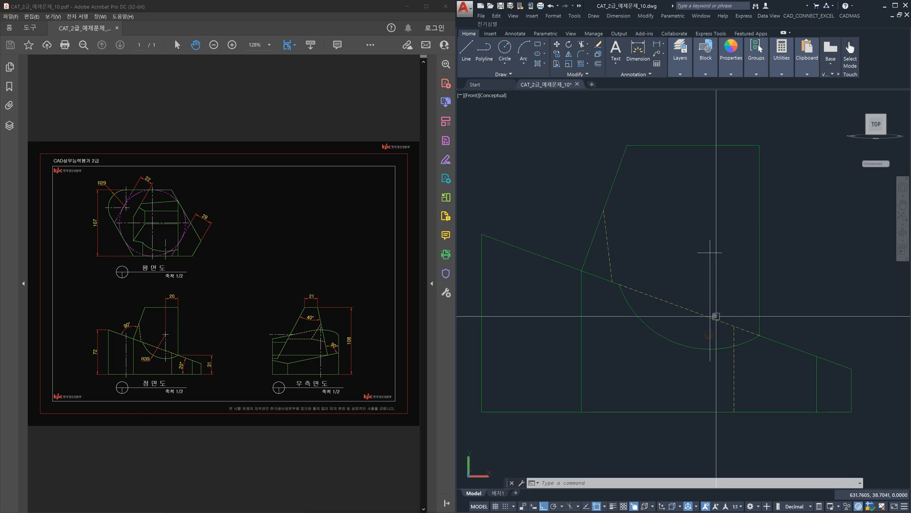
- Offset the front view's left vertical edge inward by the default distance
scroll(670, 304, down, 2)
middle_drag(628, 301, 689, 338)
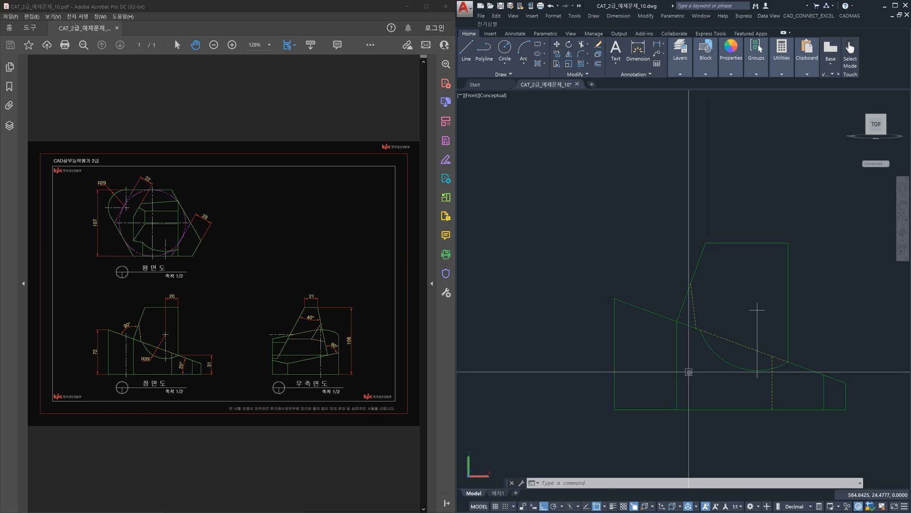
text(o)
key(Return)
key(Return)
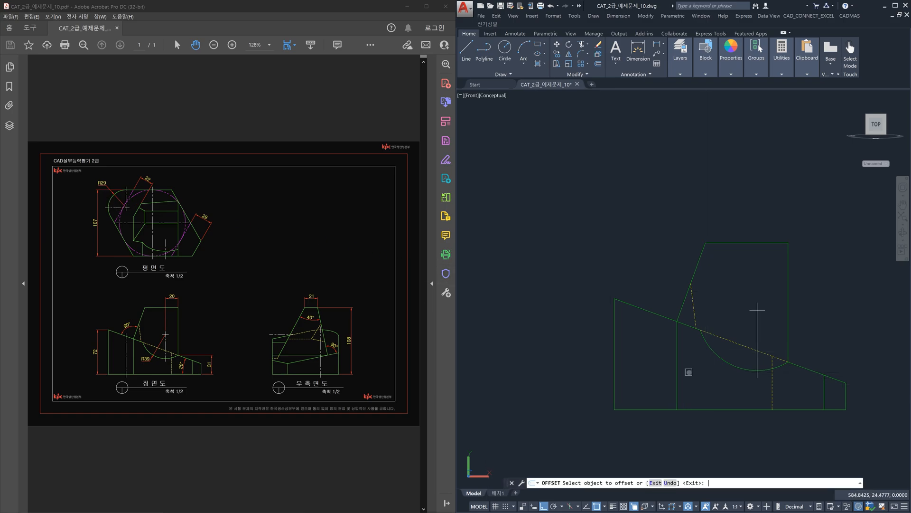
click(614, 362)
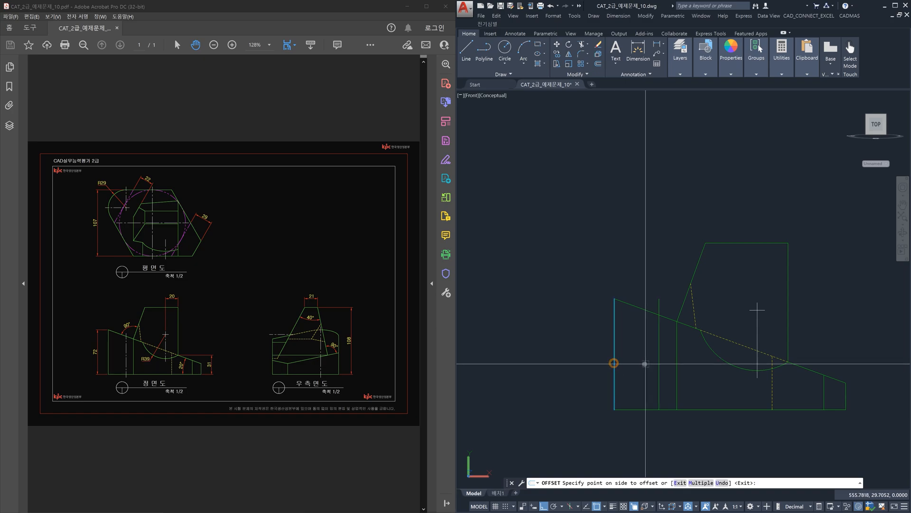
click(644, 364)
key(Return)
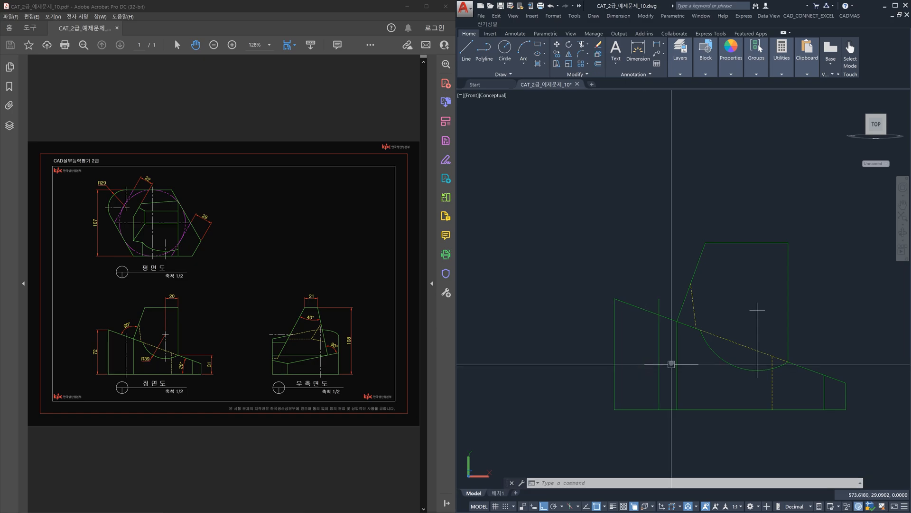
- Trim the part of the offset vertical line that projects above the sloped edge
text(tr)
scroll(660, 304, up, 3)
key(Return)
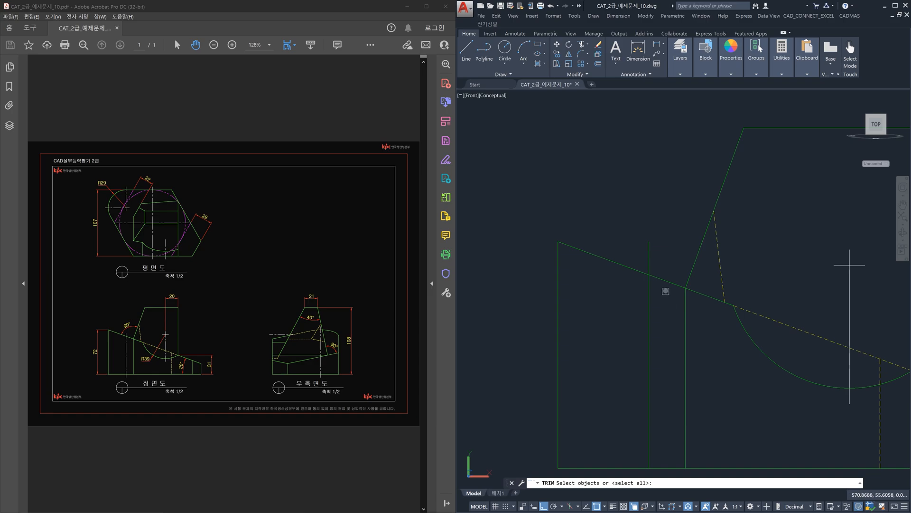
key(Return)
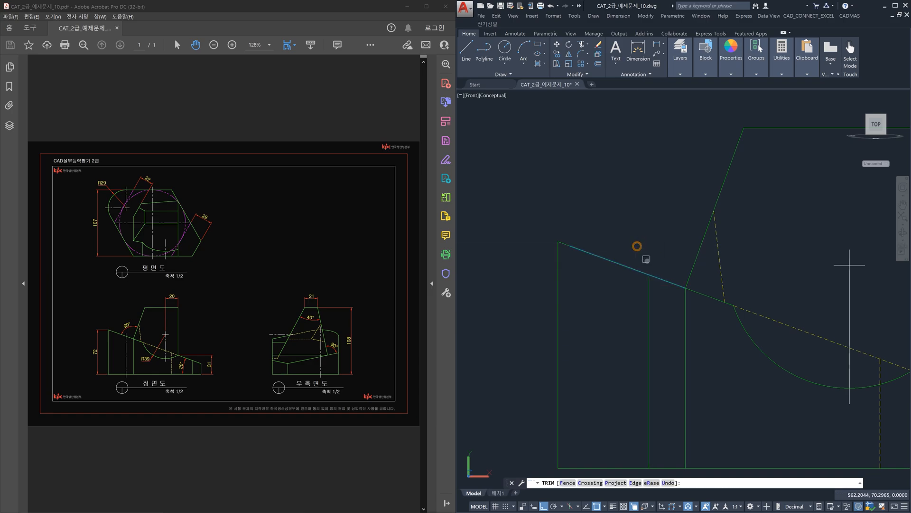
click(648, 259)
key(Return)
- Lengthen the trimmed offset line at both ends by the same delta of 5
text(len)
key(Return)
text(de)
key(Return)
key(Return)
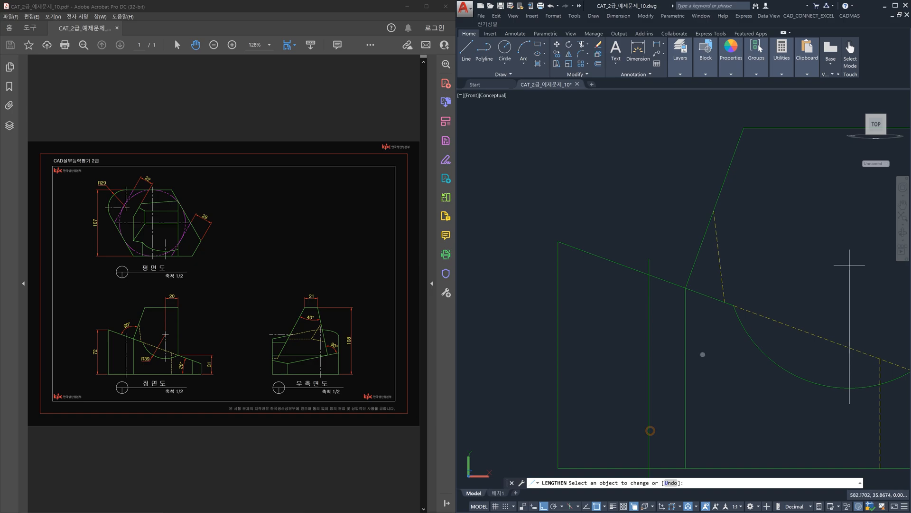
key(Escape)
- Dismiss the advertisement pop-up that covers the drawing window
scroll(695, 178, down, 2)
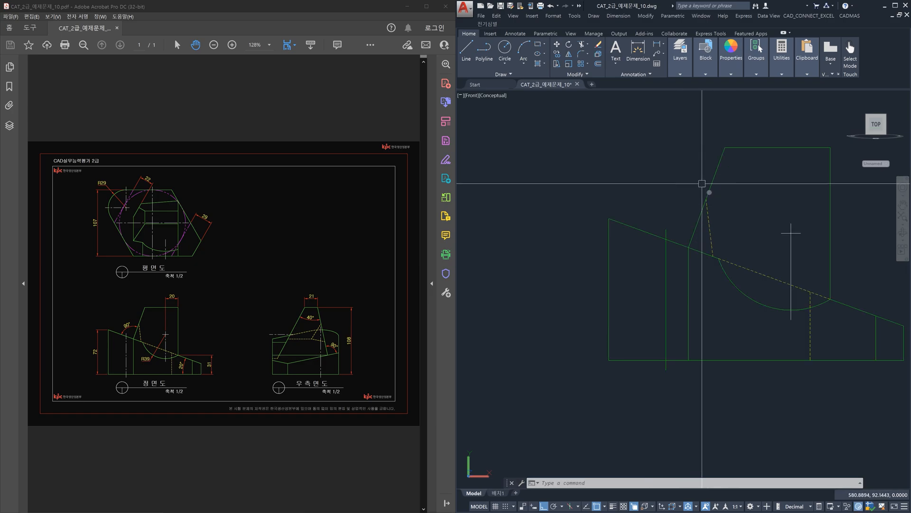
middle_drag(722, 204, 673, 207)
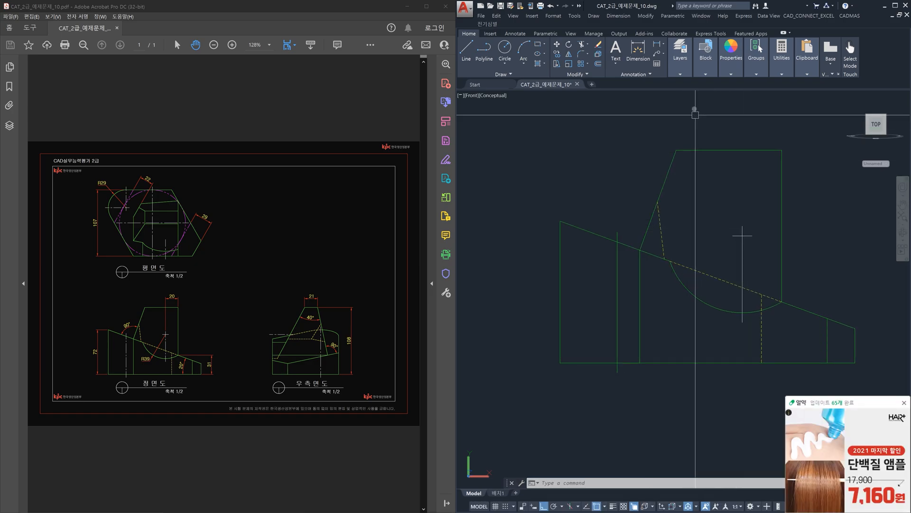
click(904, 403)
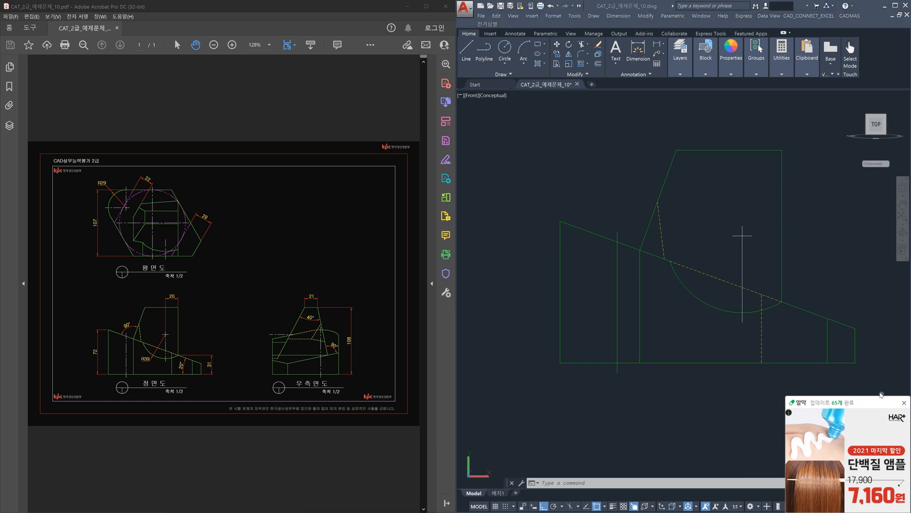
- Move the arc's centre mark lines and the left vertical centre line to the 정면도-CEN layer
click(682, 74)
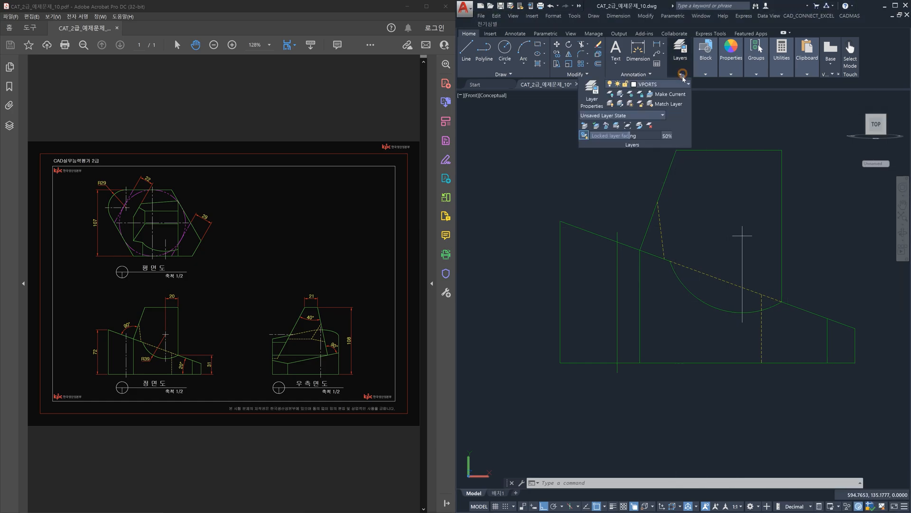
click(717, 175)
click(727, 206)
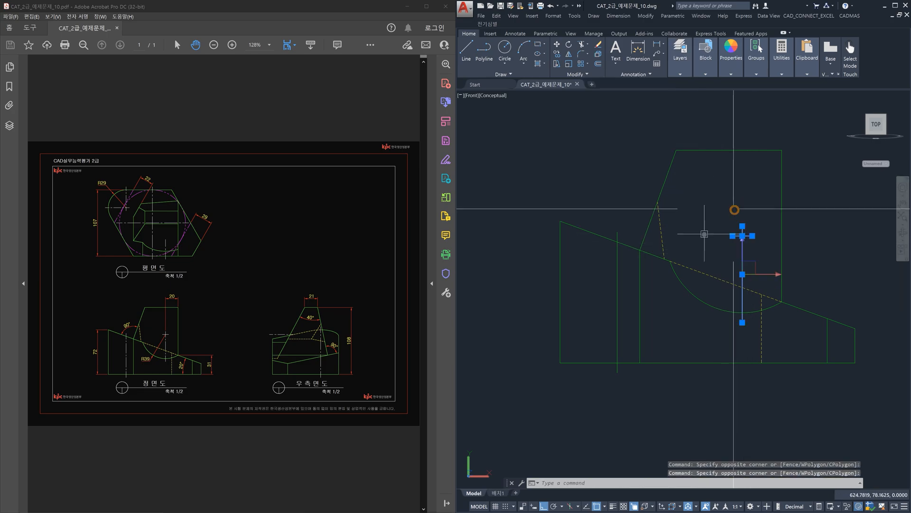
click(624, 283)
click(605, 270)
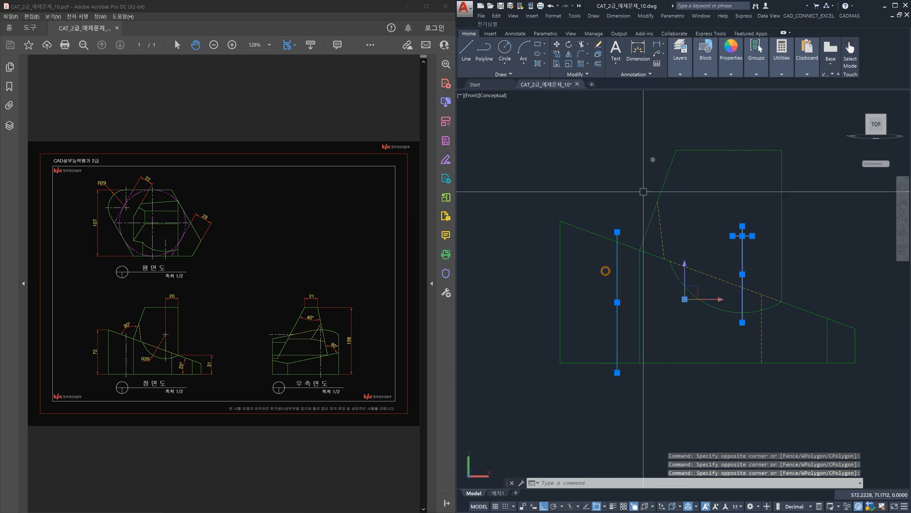
click(680, 76)
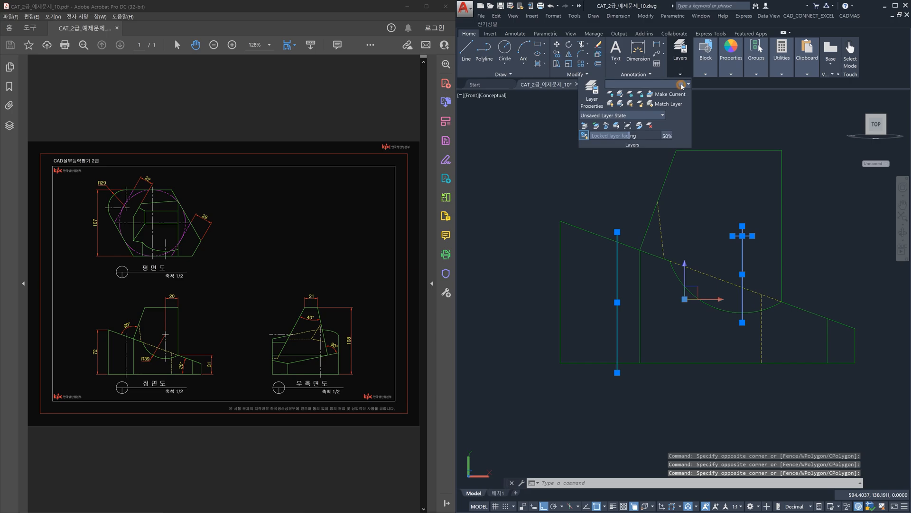
click(682, 86)
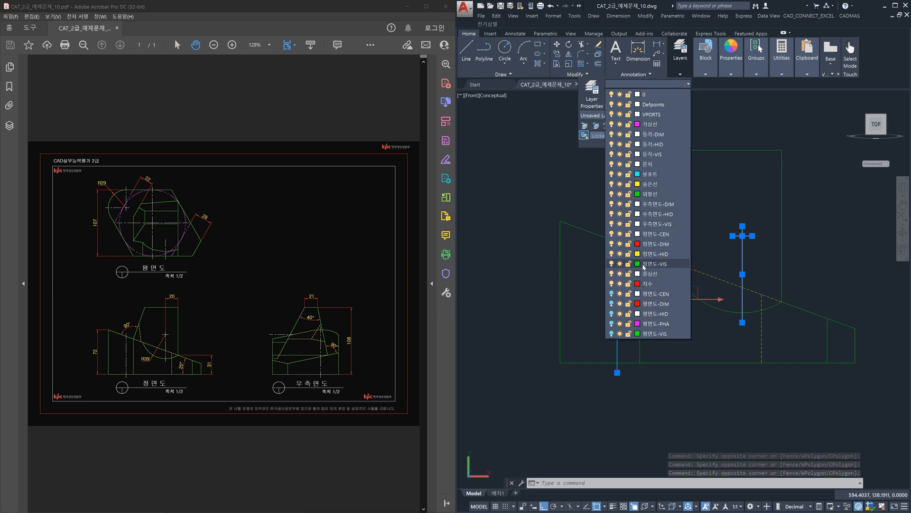
click(655, 233)
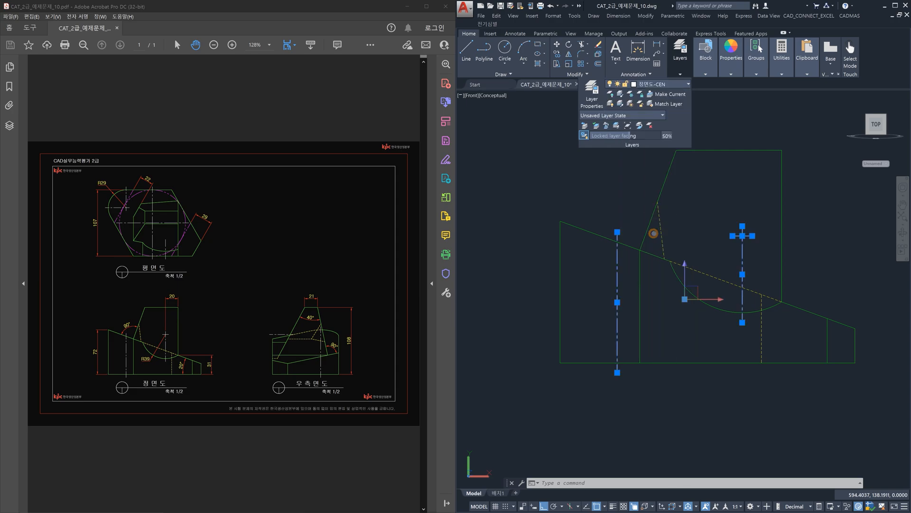
key(Escape)
key(Escape)
key(Escape)
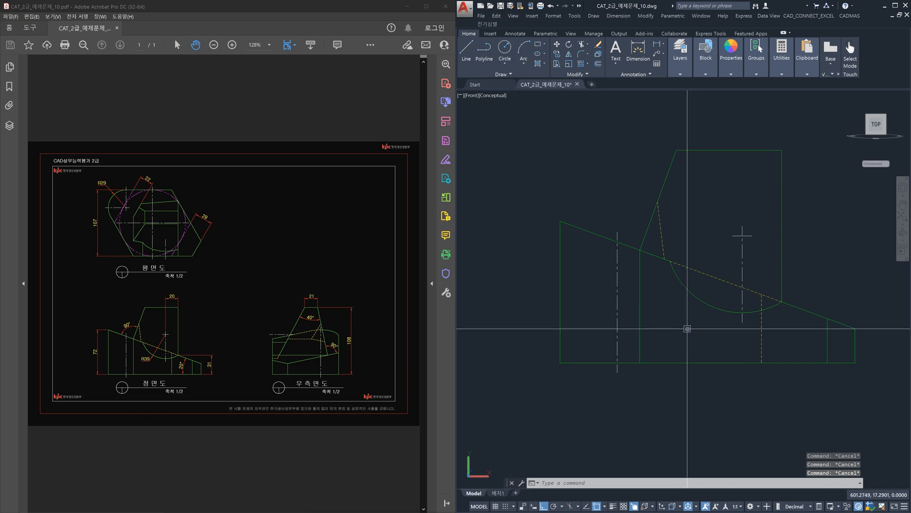
- Add a vertical linear dimension to the front view's left edge, placed outside the outline
text(d)
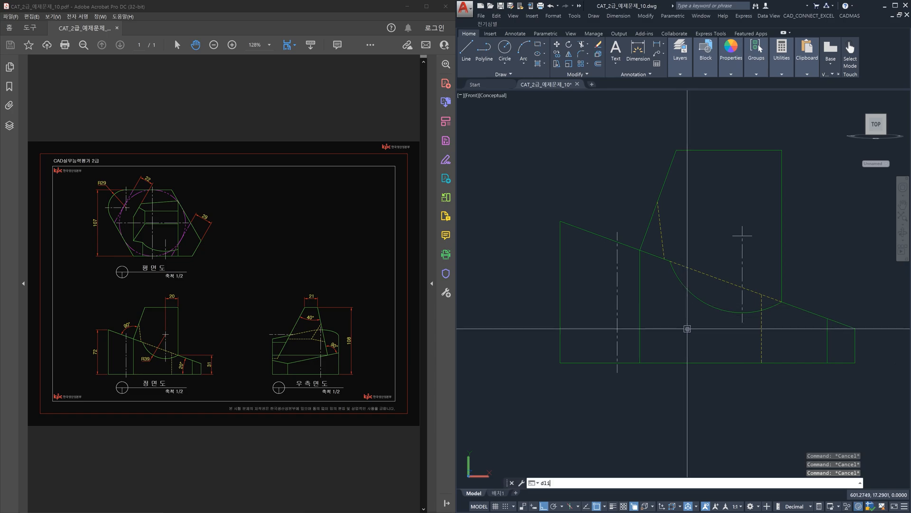
text(li)
key(Return)
click(559, 362)
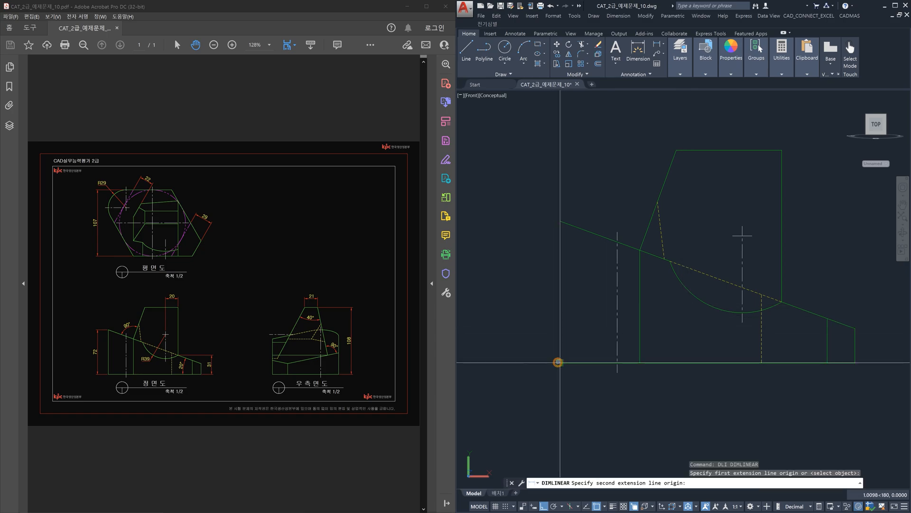
click(561, 222)
scroll(546, 242, down, 2)
scroll(539, 245, up, 3)
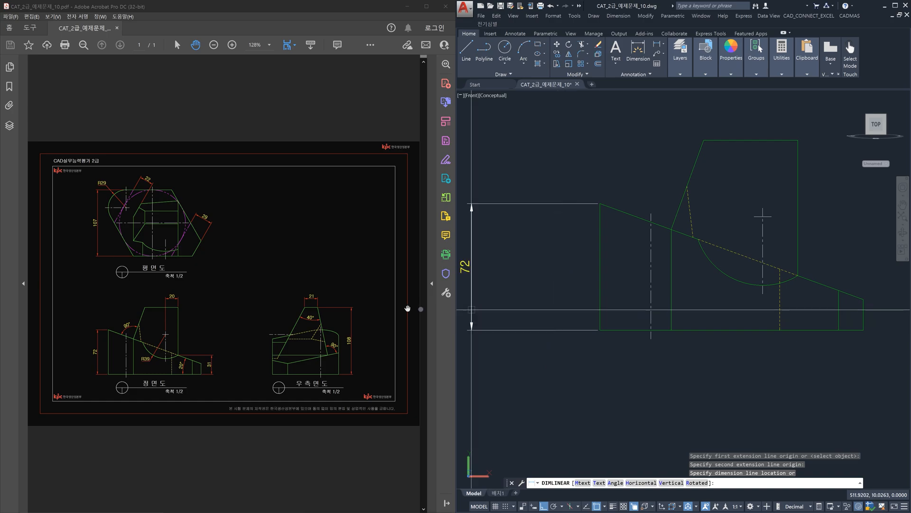
click(566, 336)
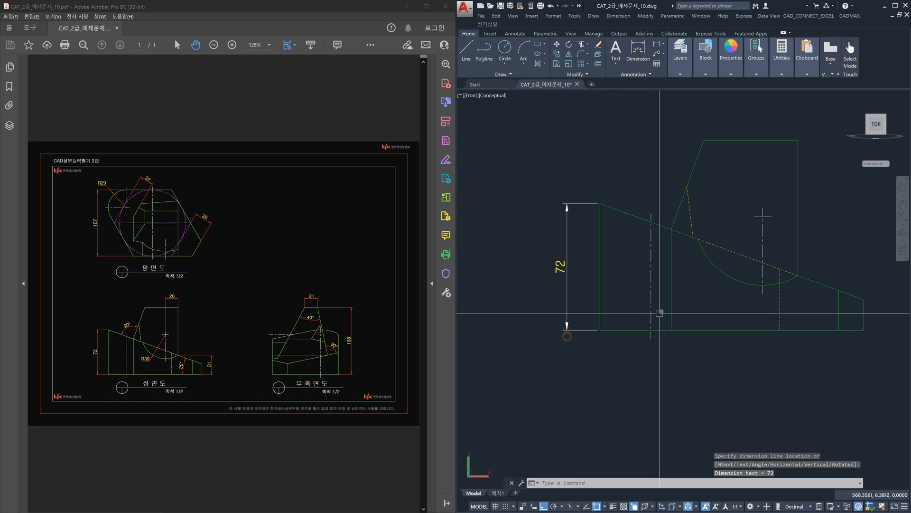
- Add an angular dimension between the slanted upper-body edge and the sloped edge to its left, placed above the slope
text(dan)
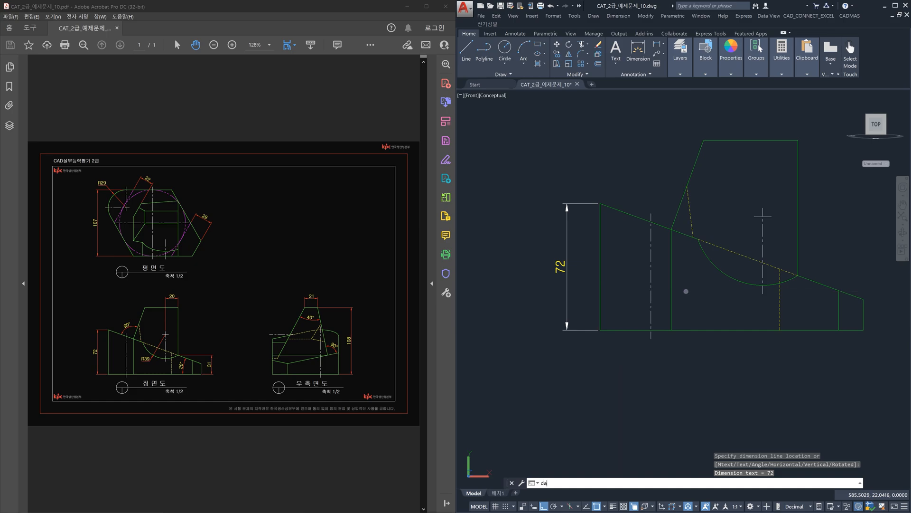
key(Return)
click(680, 214)
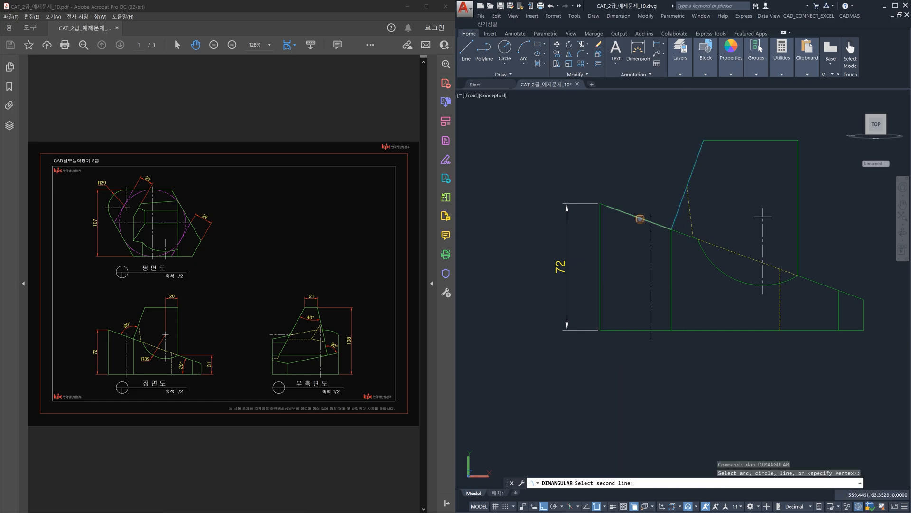
click(640, 219)
click(649, 199)
middle_drag(752, 183, 721, 212)
key(Return)
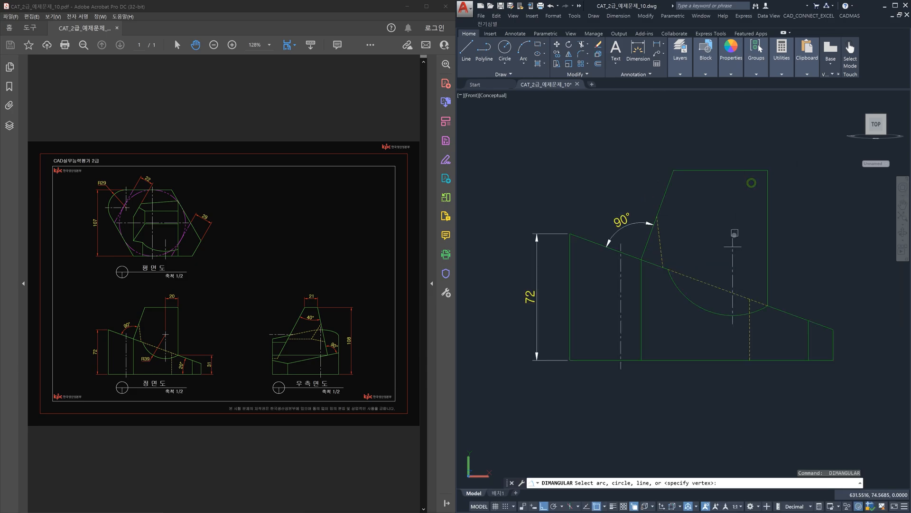
key(Return)
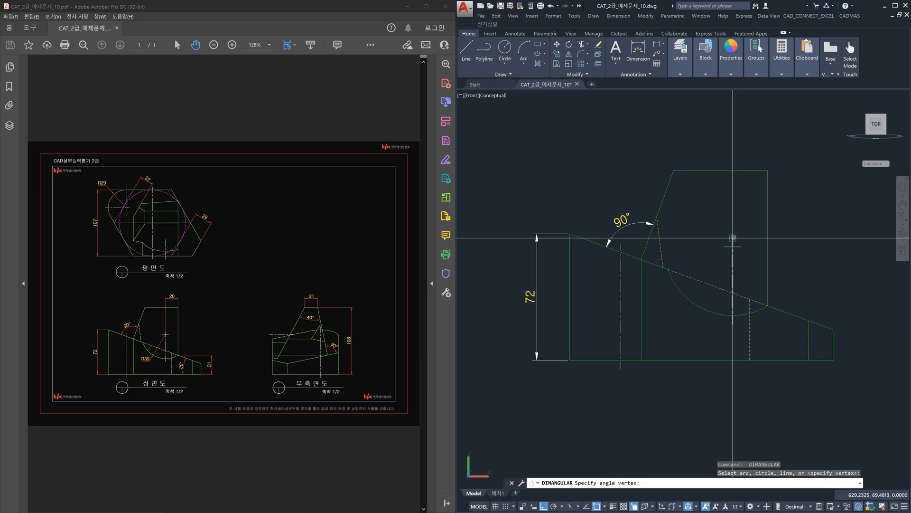
key(Escape)
key(Escape)
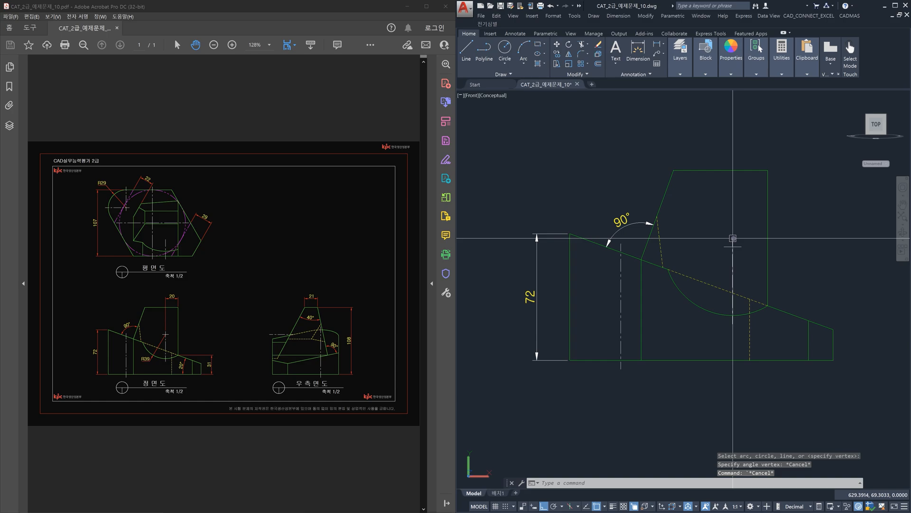
- Add a horizontal linear dimension from the arc's vertical centre line to the upper body's right edge, placed above the view
text(dli)
key(Return)
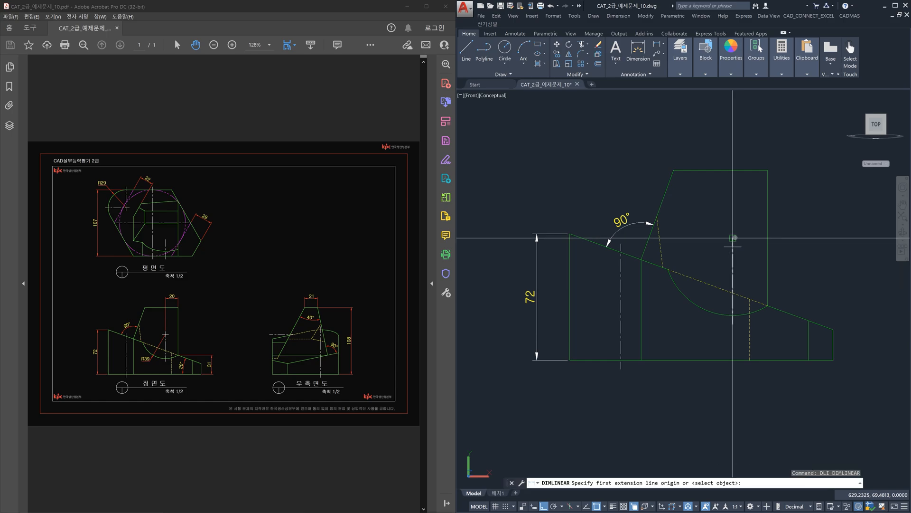
click(732, 238)
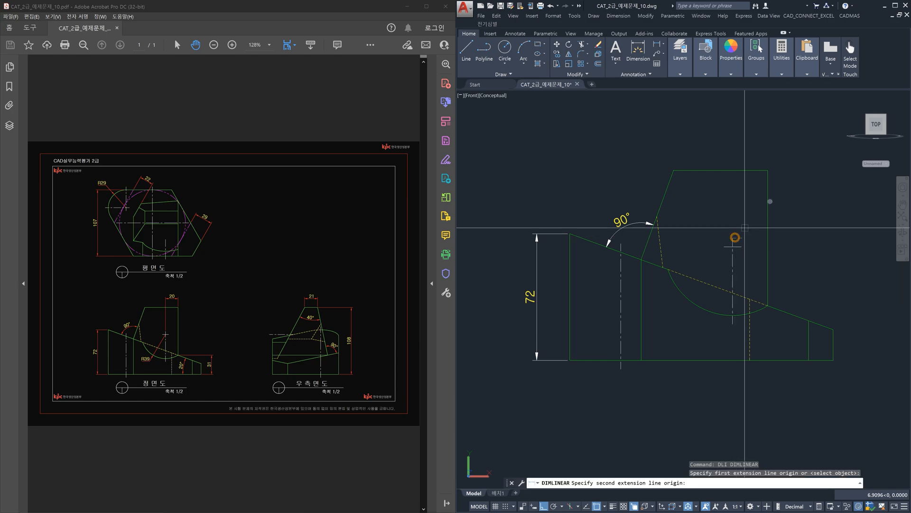
click(767, 170)
click(755, 141)
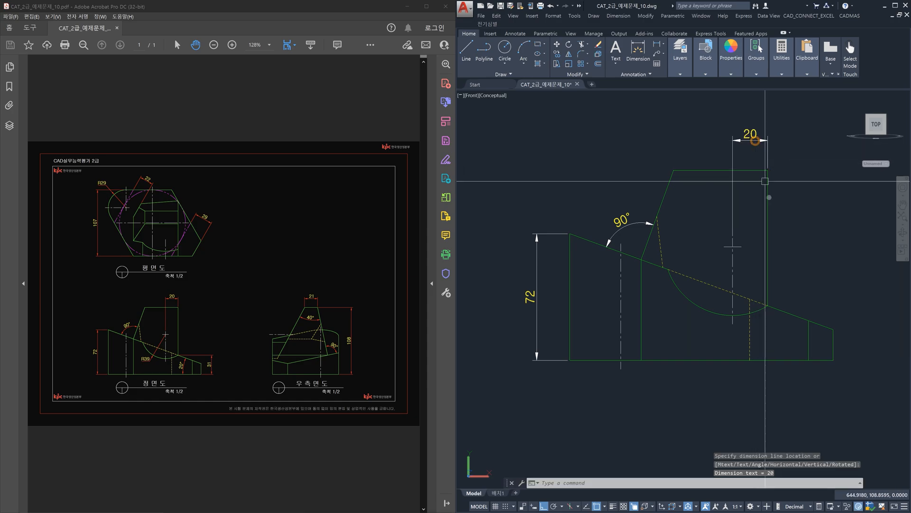
- Dimension the height from the base's right corner to where the upper body's right edge meets the slope, placed outside the view
middle_drag(794, 289, 741, 263)
key(Return)
click(779, 335)
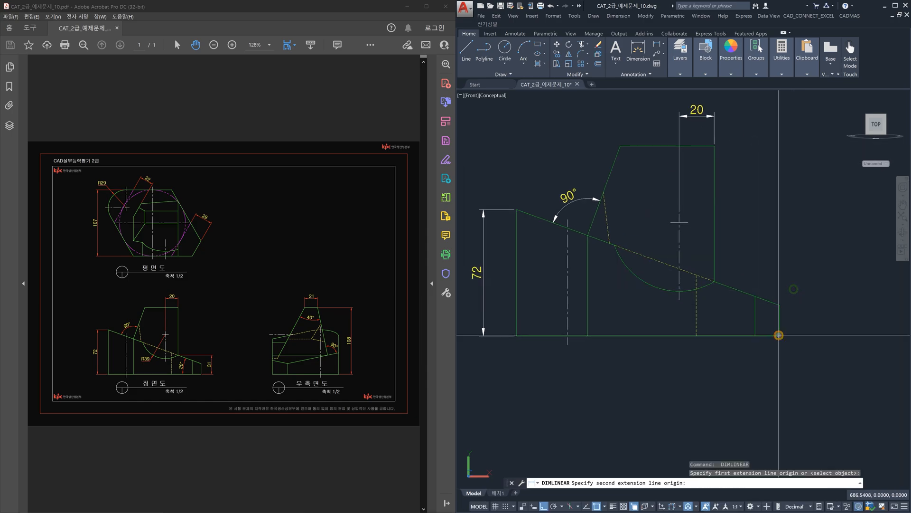
click(714, 281)
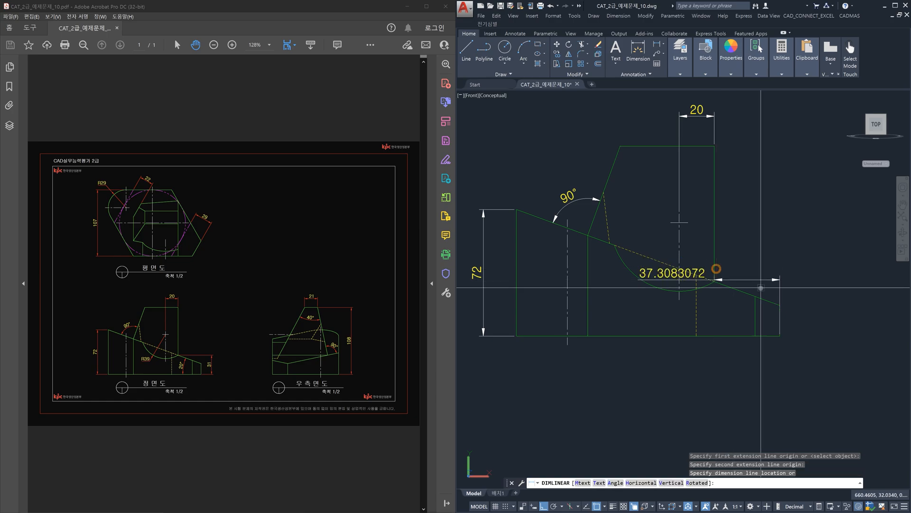
click(813, 294)
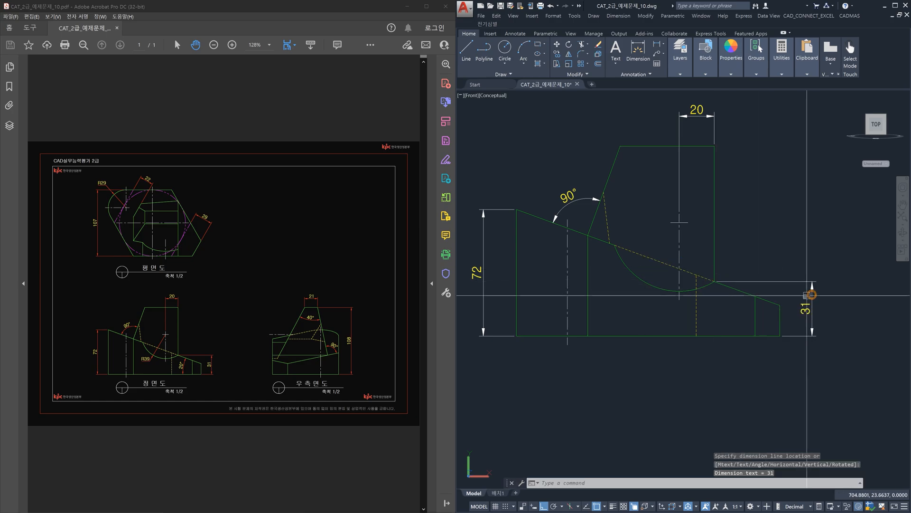
- Add a radius dimension to the arc below the sloped edge, with its text outside the arc at the lower left
text(dra)
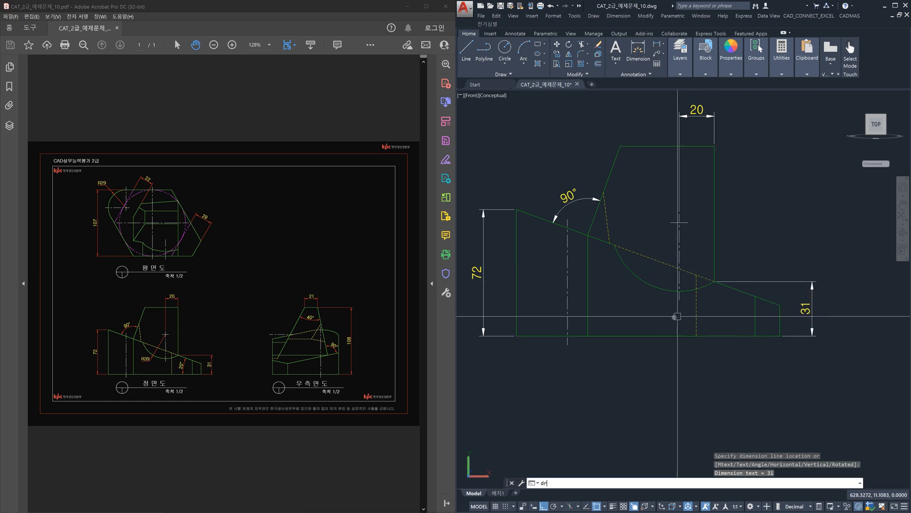
key(Return)
click(641, 281)
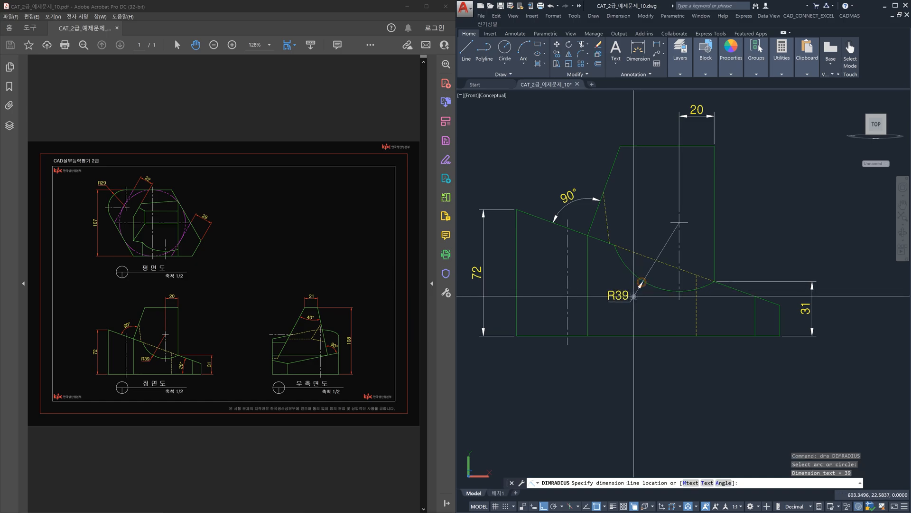
click(633, 296)
- Add an angular dimension between the right part of the sloped edge and the base line, placed inside the outline
text(dan)
key(Return)
click(741, 291)
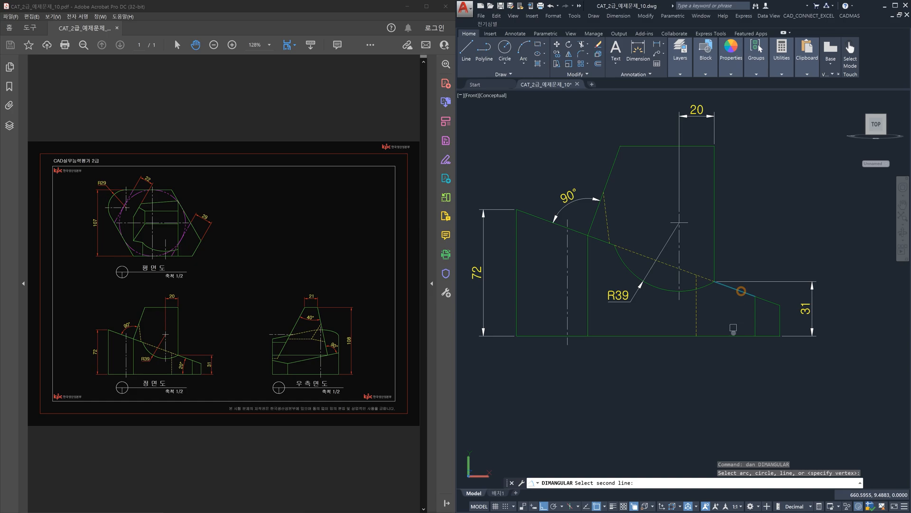
click(734, 336)
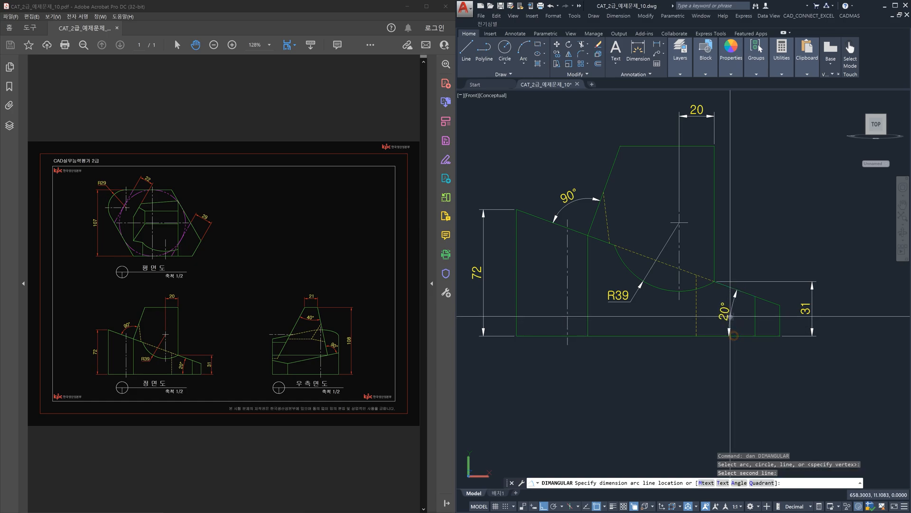
click(731, 316)
key(Escape)
- Move all six front view dimensions to the 정면도-DIM layer
click(739, 320)
click(720, 307)
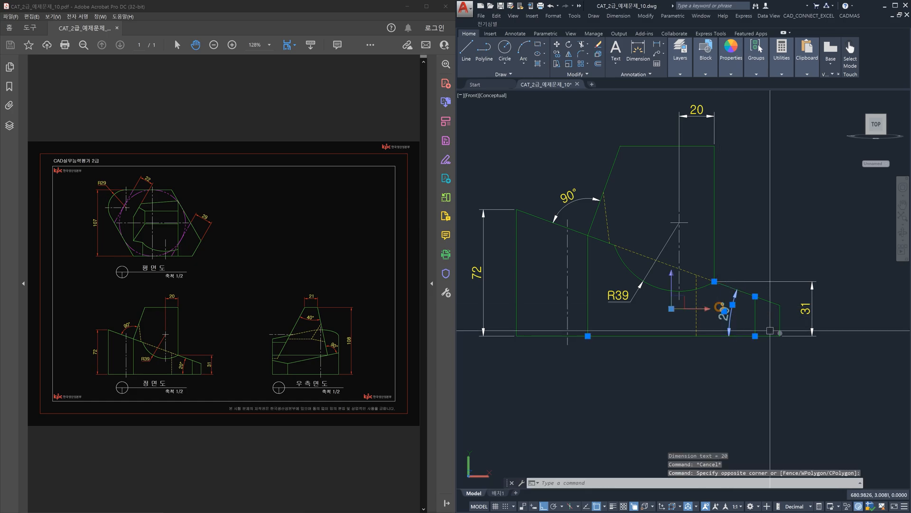
click(822, 334)
click(804, 319)
click(700, 132)
click(679, 124)
click(633, 309)
click(618, 290)
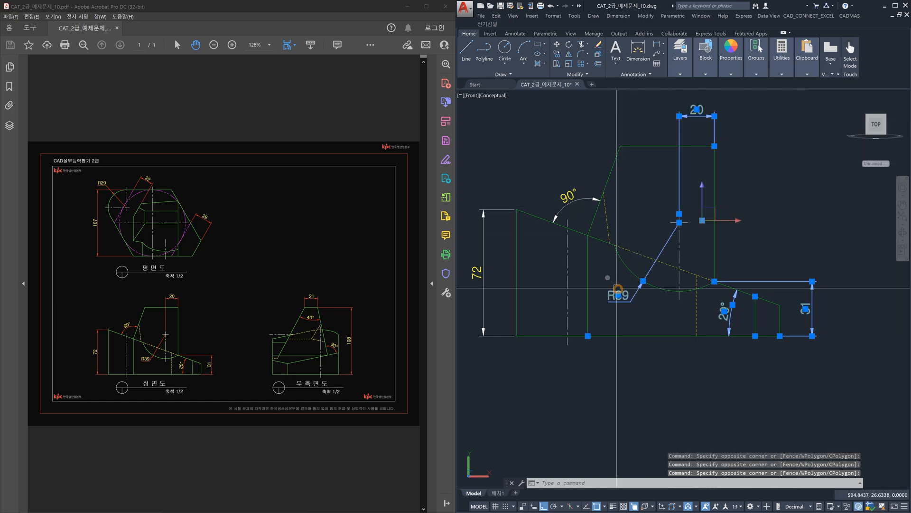
click(580, 210)
click(568, 196)
click(508, 244)
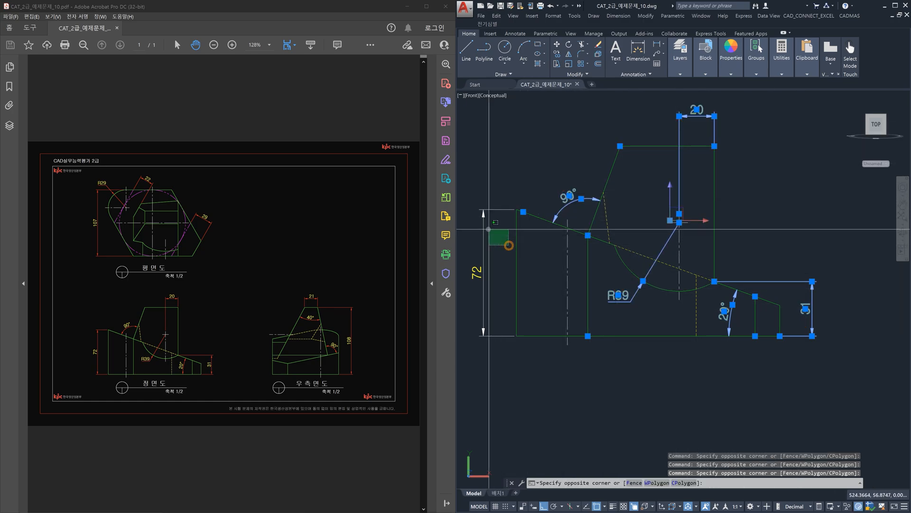
click(476, 224)
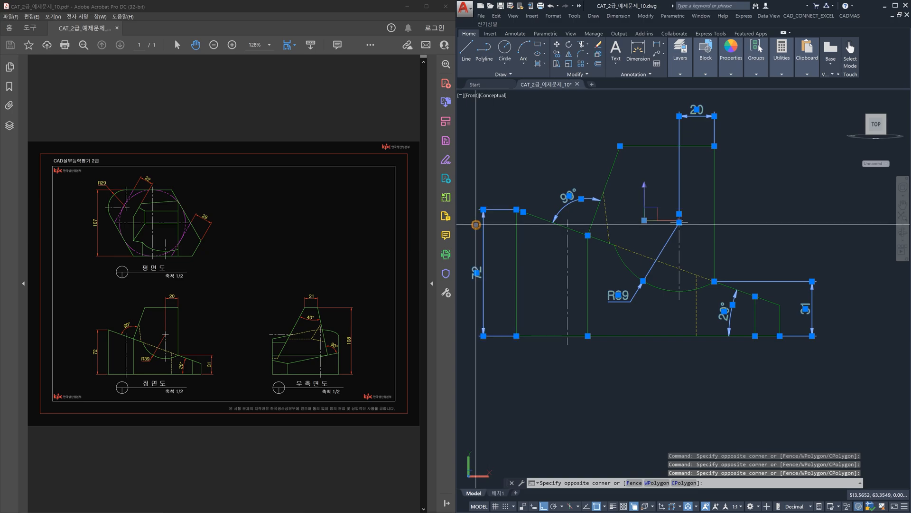
click(682, 74)
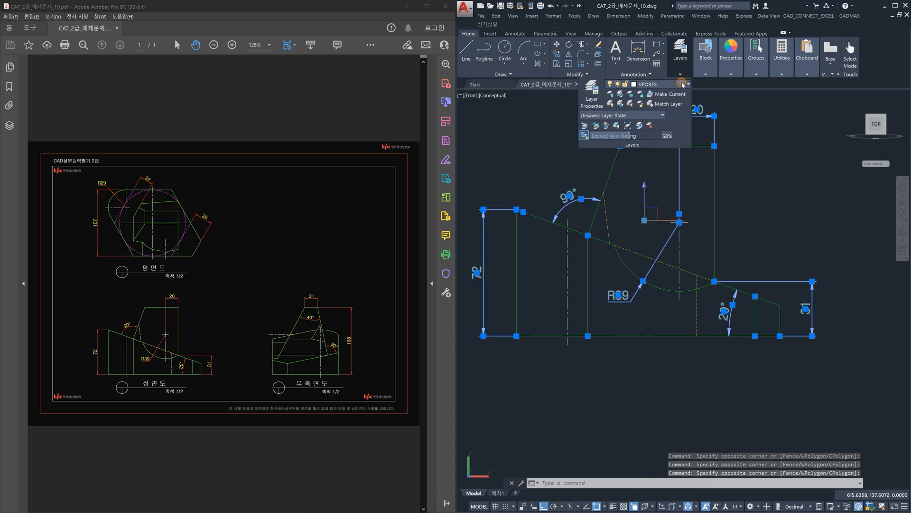
click(682, 84)
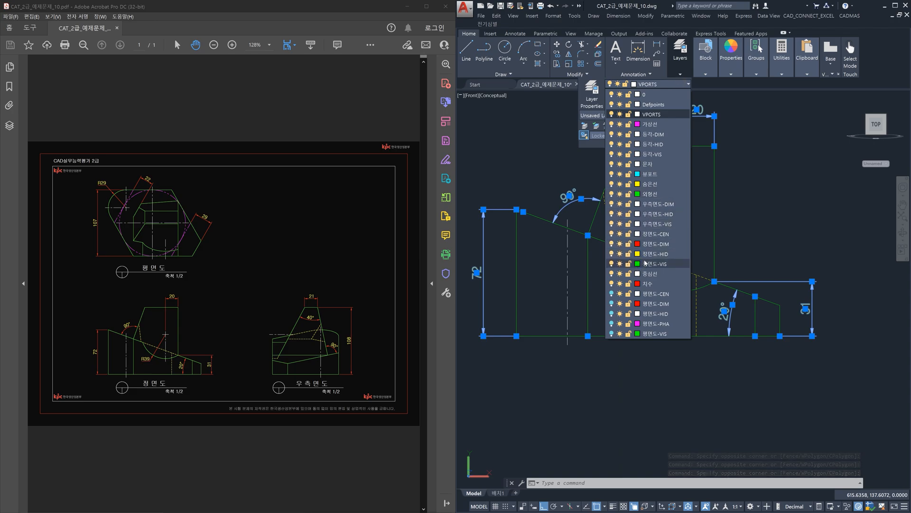
click(656, 244)
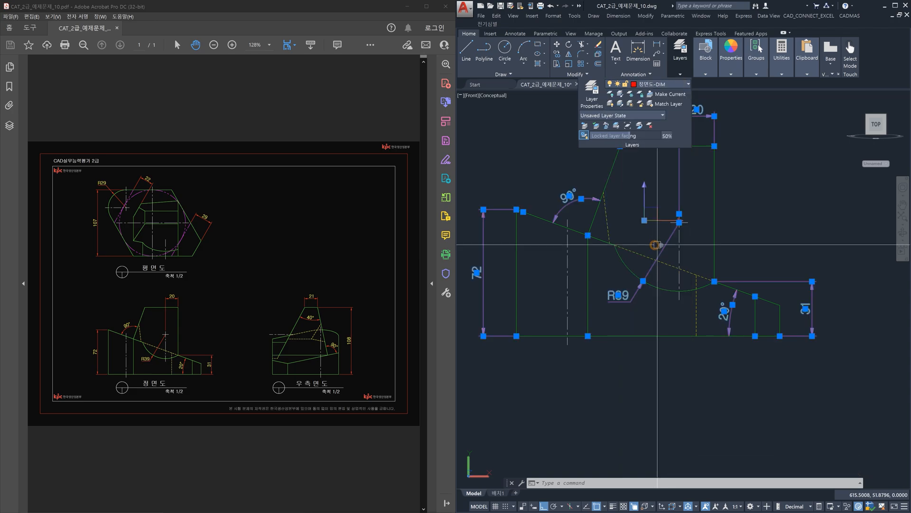
key(Escape)
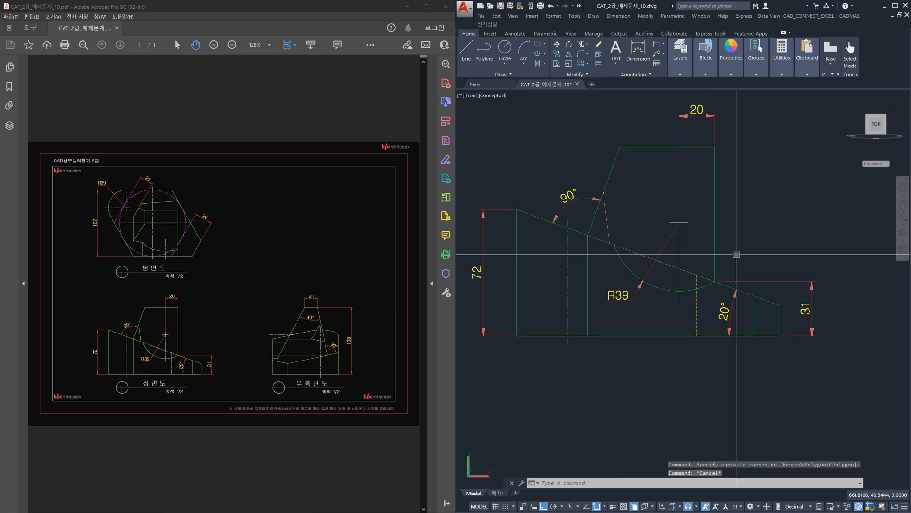
scroll(652, 295, up, 3)
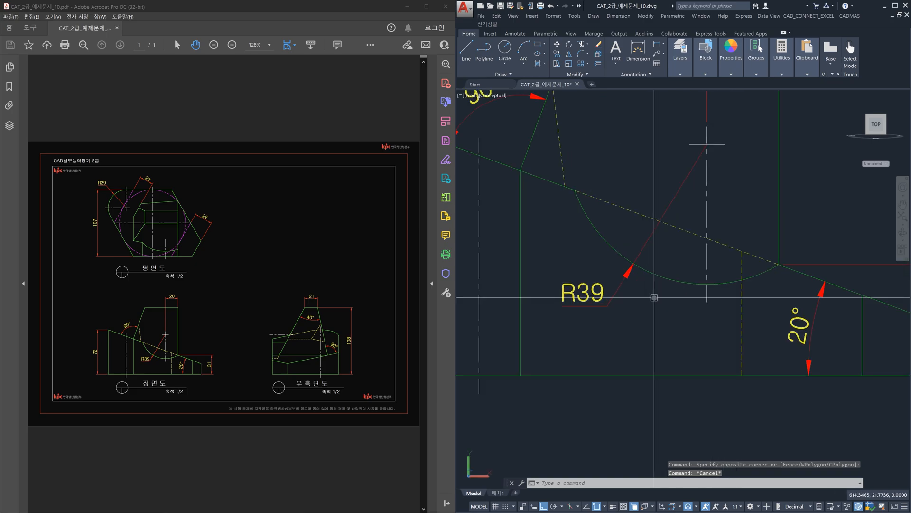
- In the 배치1 layout, activate the front view viewport and thaw the 정면도-CEN layer in that viewport only
scroll(658, 300, down, 4)
click(497, 492)
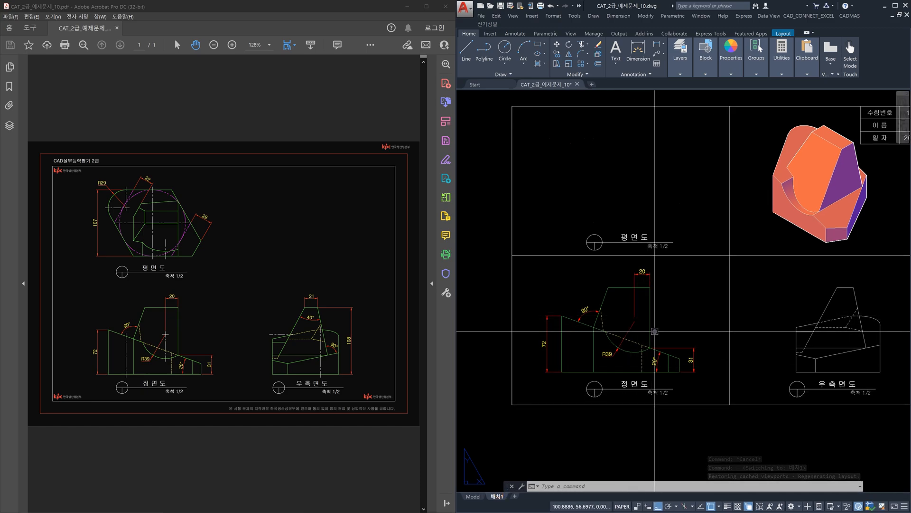
text(la)
key(Return)
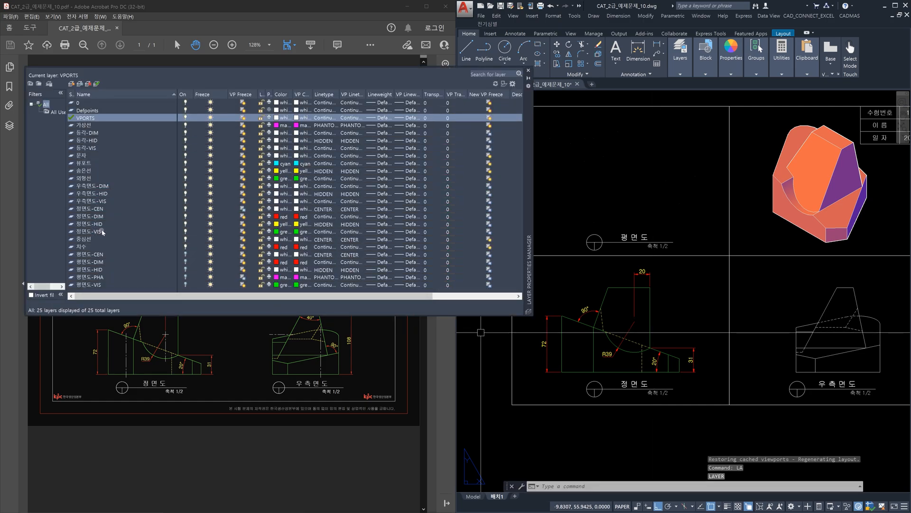
click(98, 209)
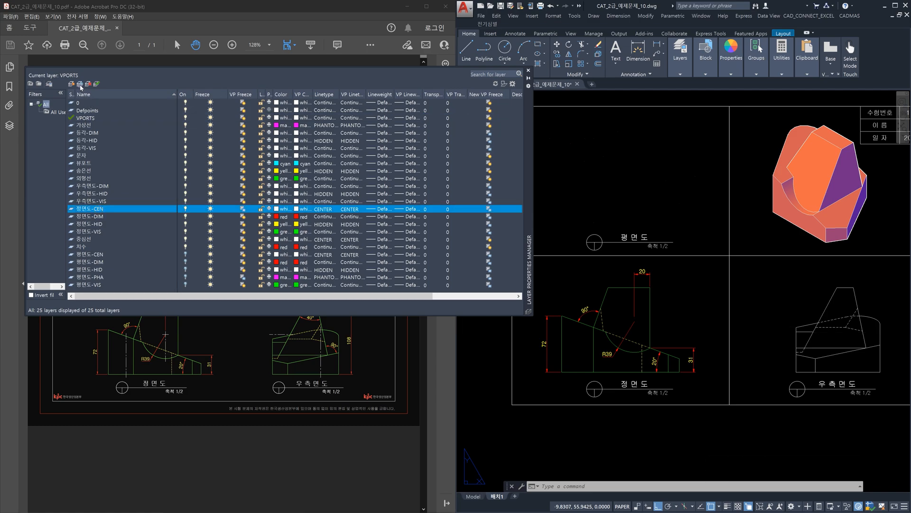
click(669, 435)
click(636, 436)
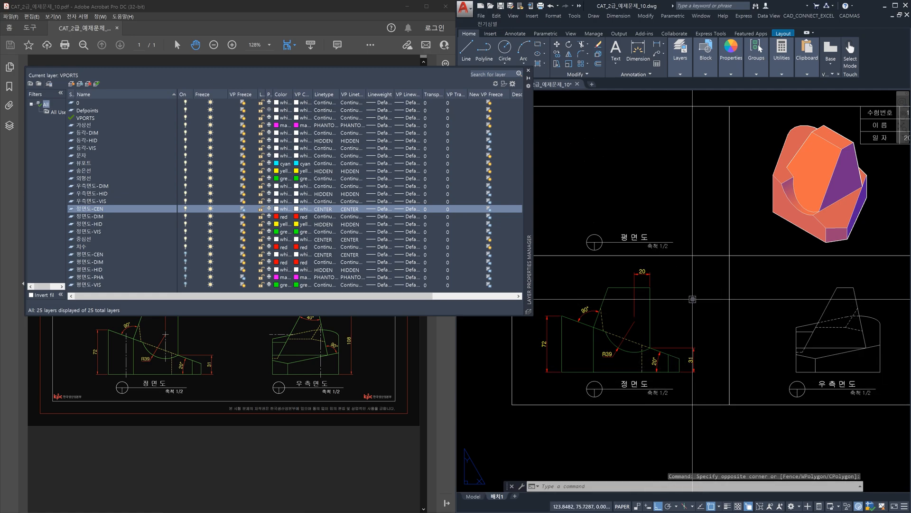
double_click(693, 299)
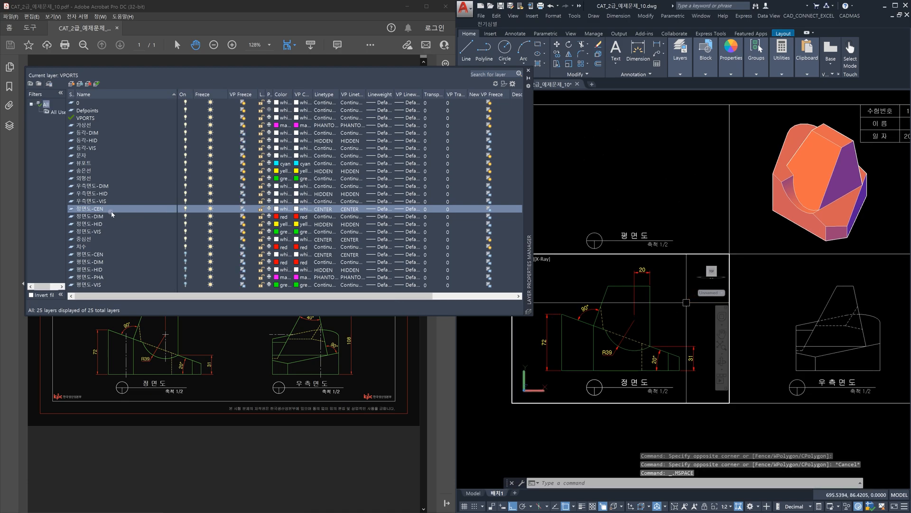
click(243, 212)
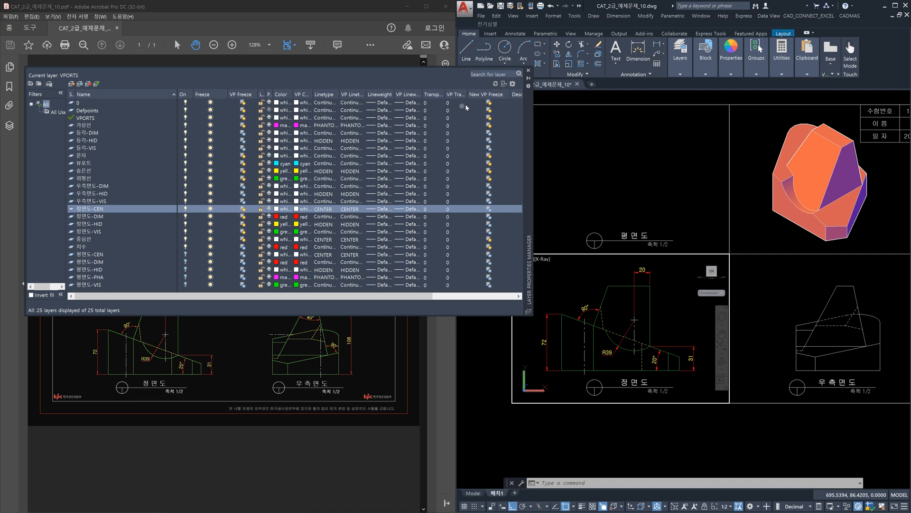
click(529, 70)
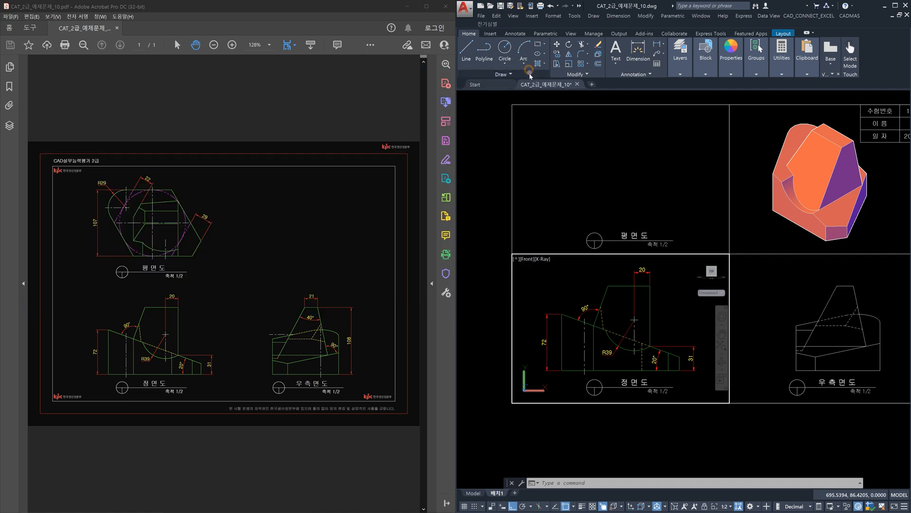
- Return to paper space and turn on the top view layers 평면도-CEN, 평면도-DIM, 평면도-HID, 평면도-PHA and 평면도-VIS
key(Escape)
key(Escape)
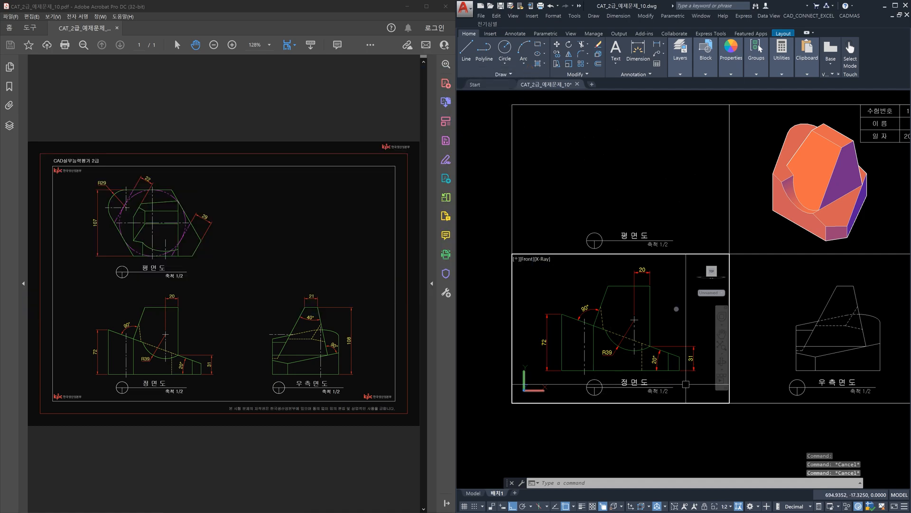
double_click(504, 266)
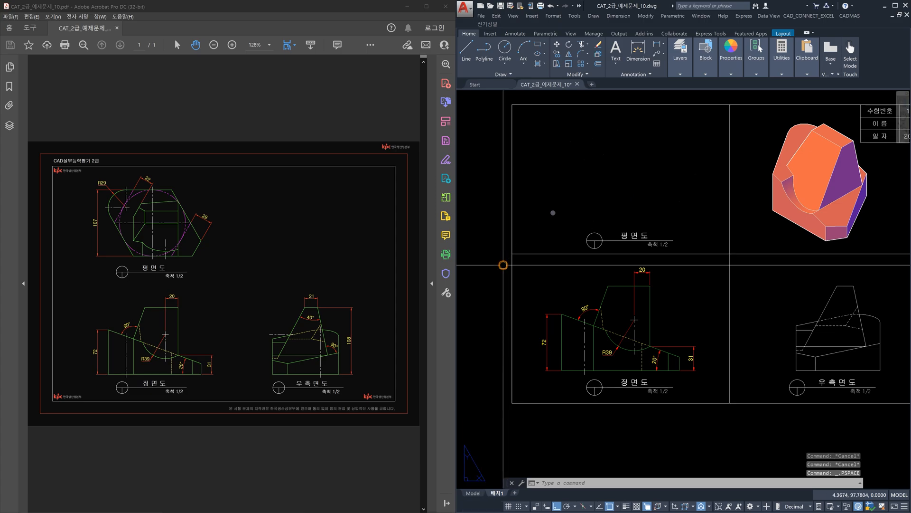
click(681, 74)
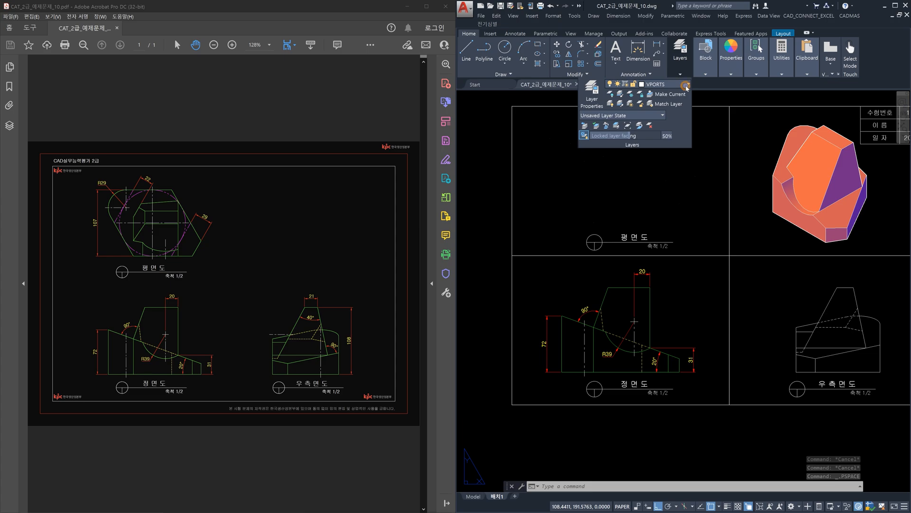
click(686, 86)
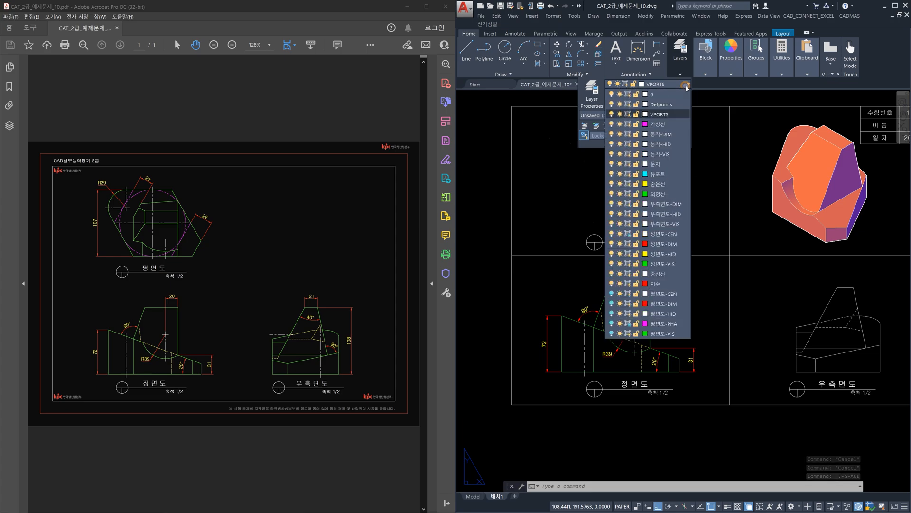
click(611, 293)
click(612, 303)
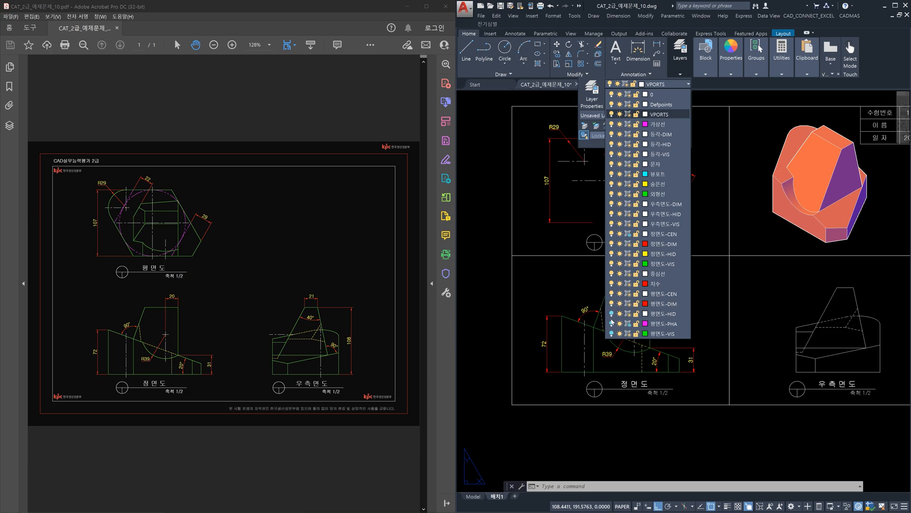
click(611, 334)
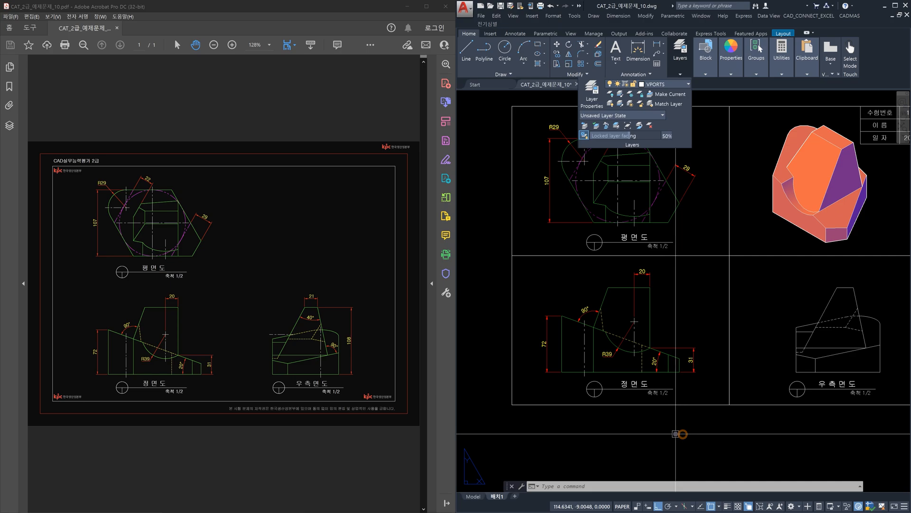
middle_drag(847, 339, 806, 366)
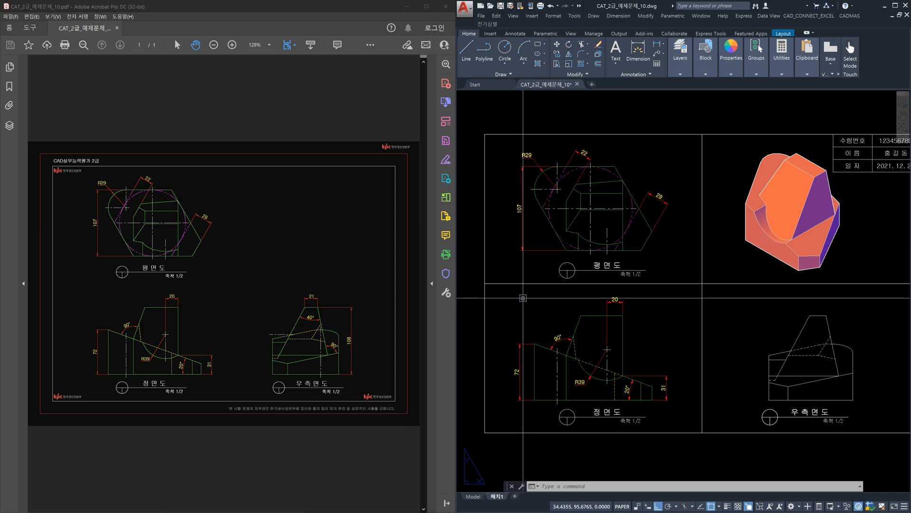
key(Escape)
key(Escape)
key(Escape)
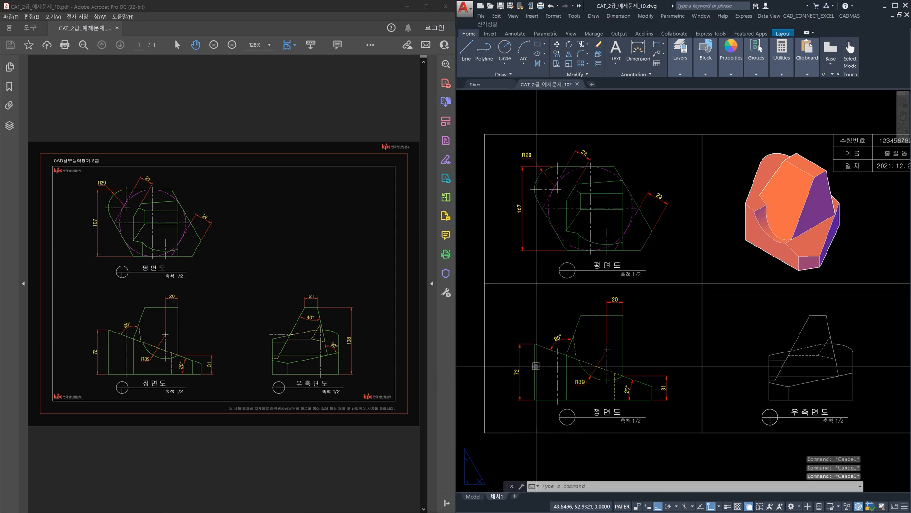
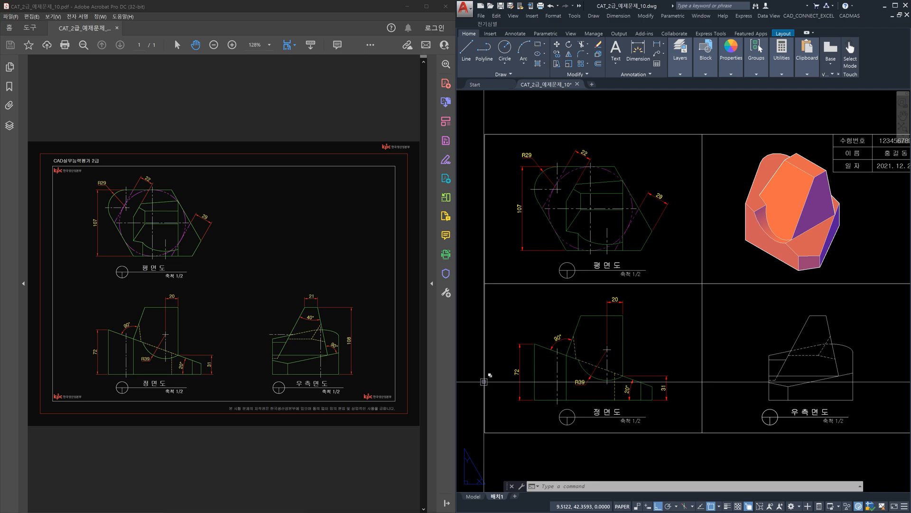
scroll(665, 365, down, 3)
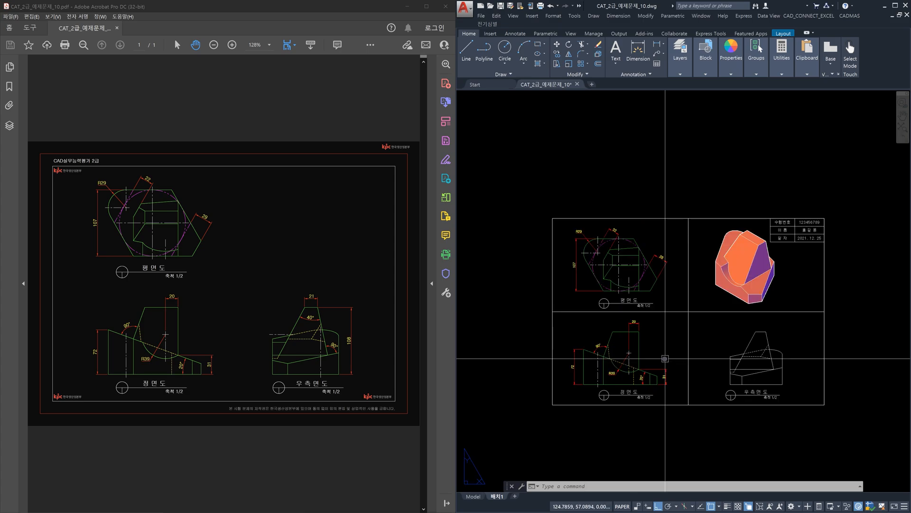
mouse_move(707, 351)
middle_down()
mouse_move(697, 353)
mouse_move(695, 332)
mouse_move(712, 344)
middle_up()
scroll(699, 349, up, 3)
scroll(701, 348, down, 3)
scroll(694, 332, up, 2)
scroll(711, 345, down, 2)
scroll(711, 345, up, 2)
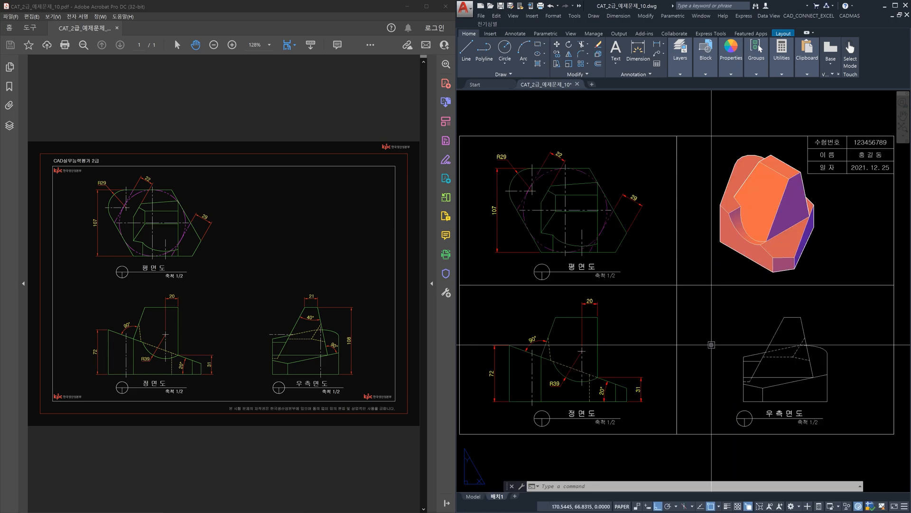
- Select the borders of all four viewports in the layout and move them to the 뷰포트 layer
middle_drag(712, 345, 718, 342)
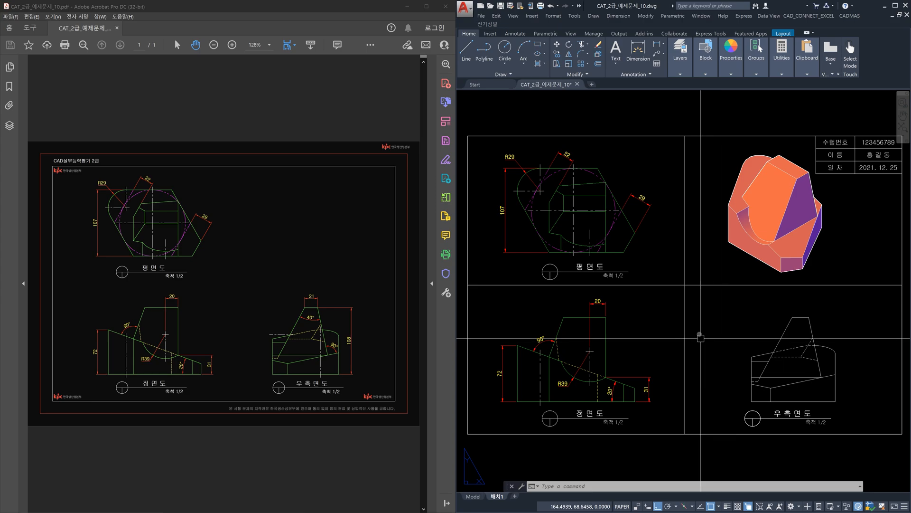
click(696, 303)
click(676, 267)
click(696, 302)
click(674, 266)
click(709, 314)
click(673, 276)
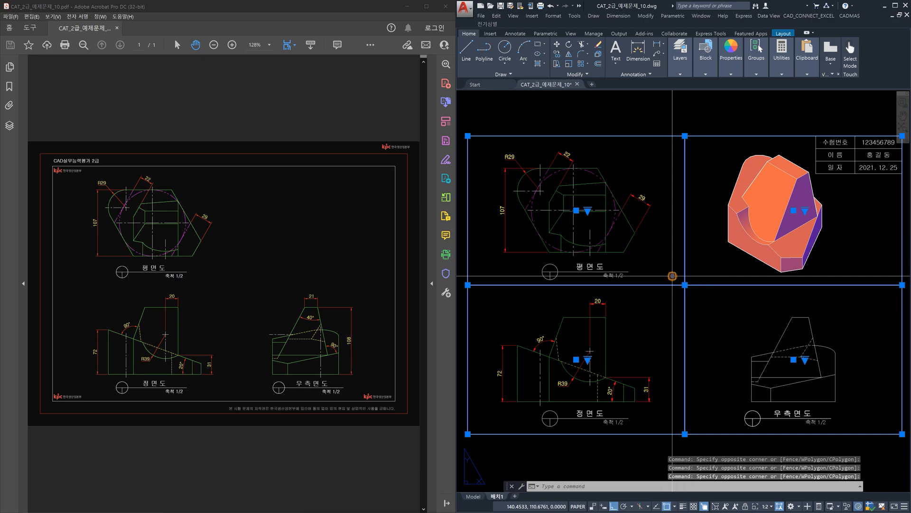
click(683, 75)
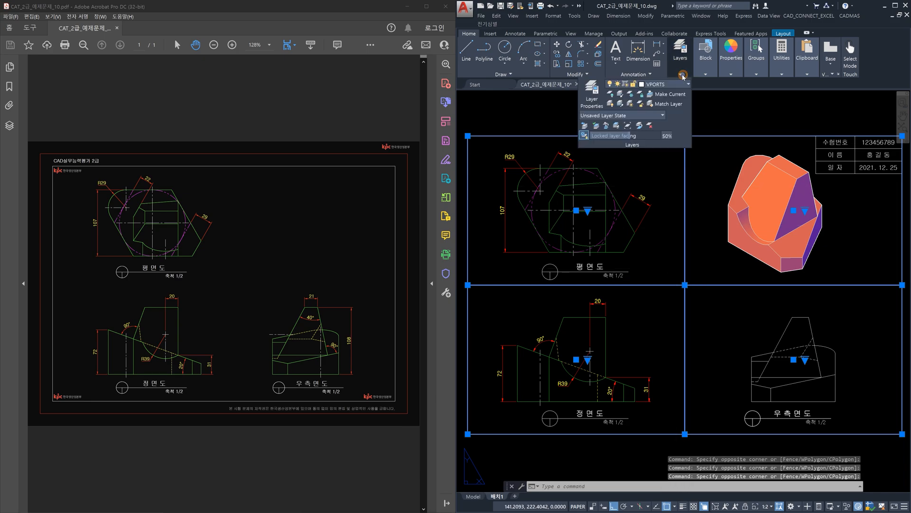
click(682, 85)
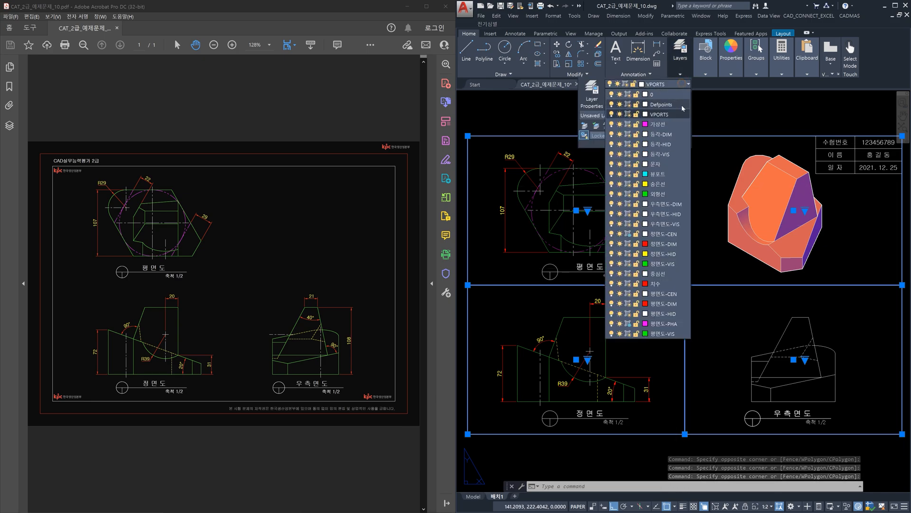
click(661, 176)
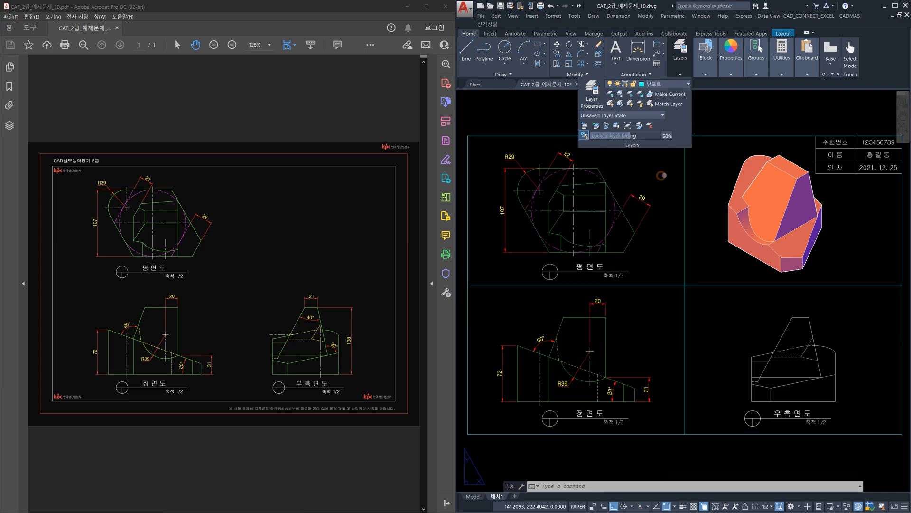
key(Escape)
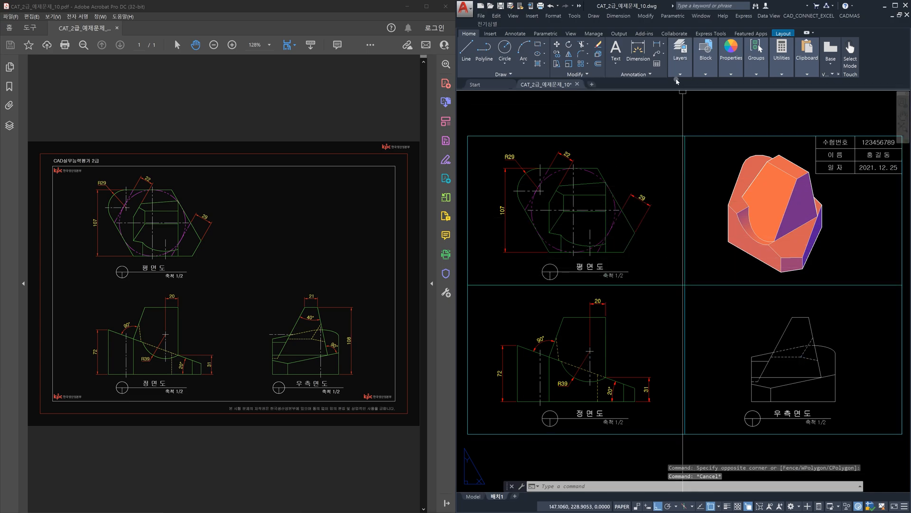
- Freeze the 뷰포트 layer in all viewports to hide the viewport borders
click(683, 75)
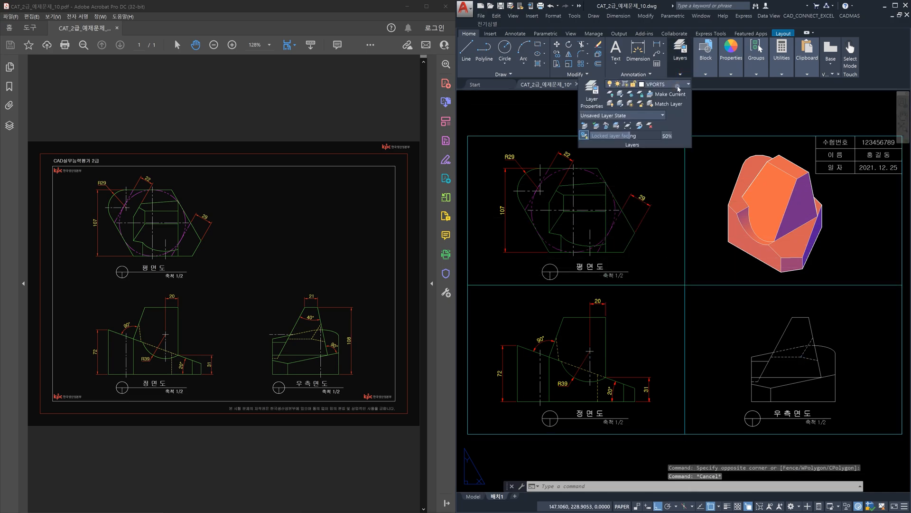
click(678, 85)
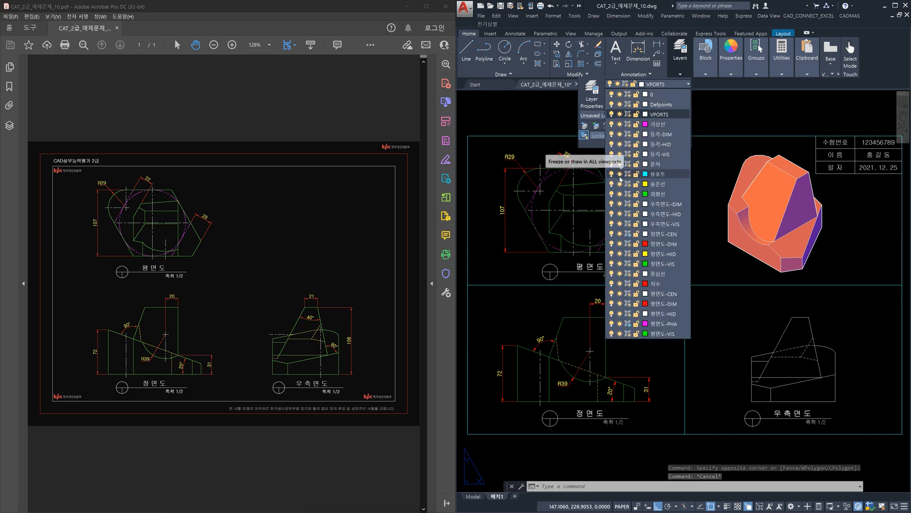
click(620, 176)
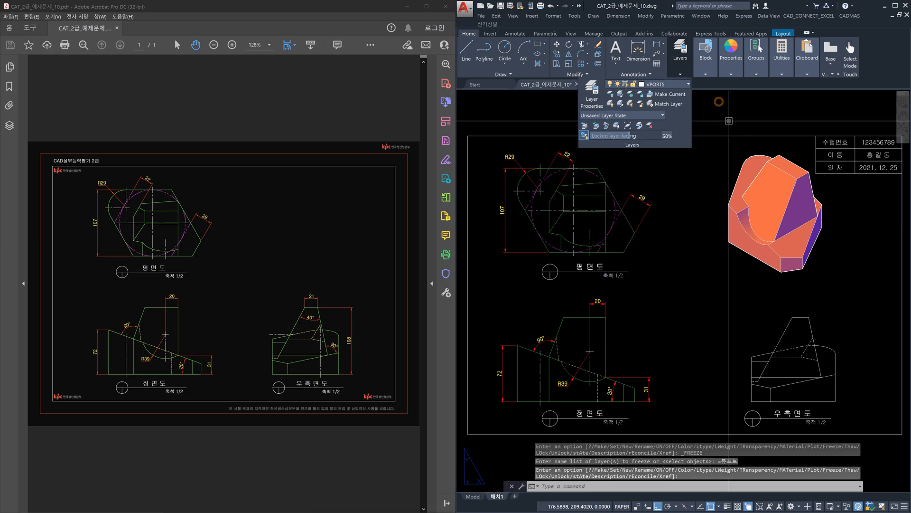